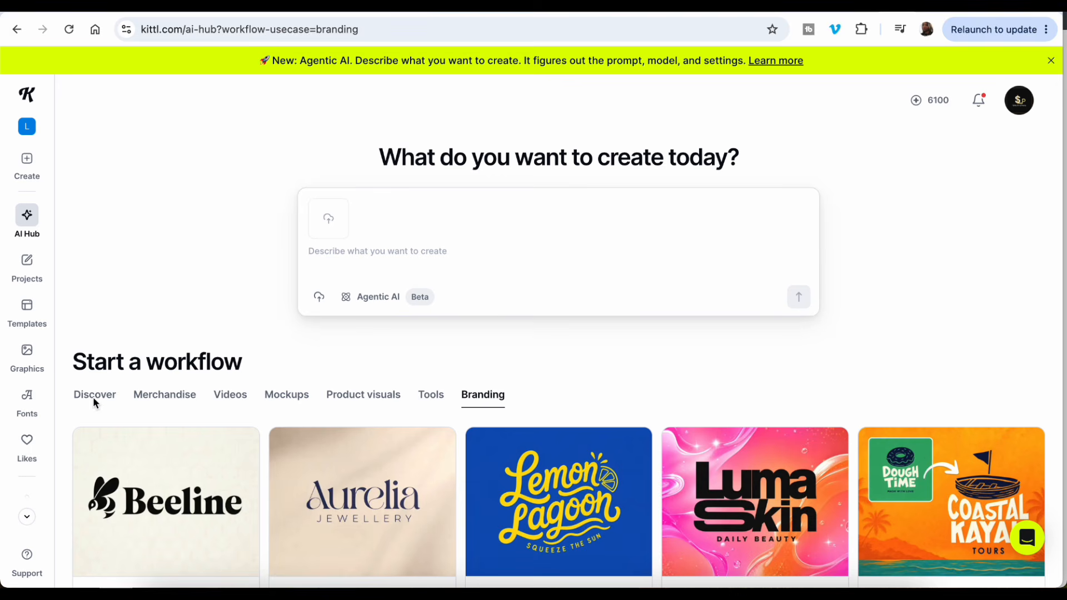
Show the Discover workflows in the AI Hub and examine the merchandise design styles, from doodle to coquette
click(93, 396)
scroll(557, 332, up, 5)
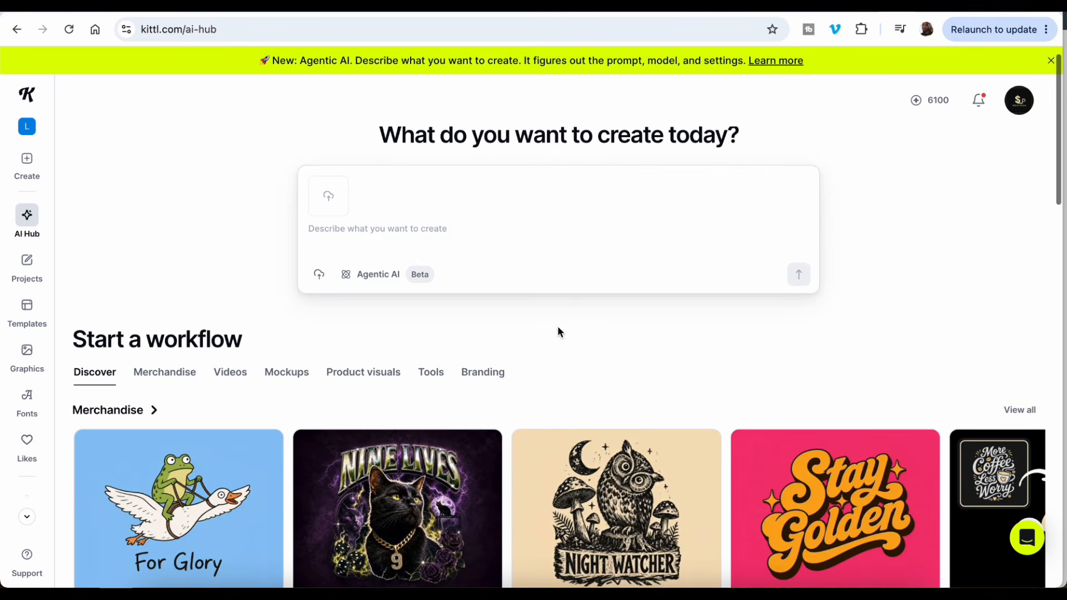
scroll(558, 331, down, 5)
scroll(559, 333, up, 1)
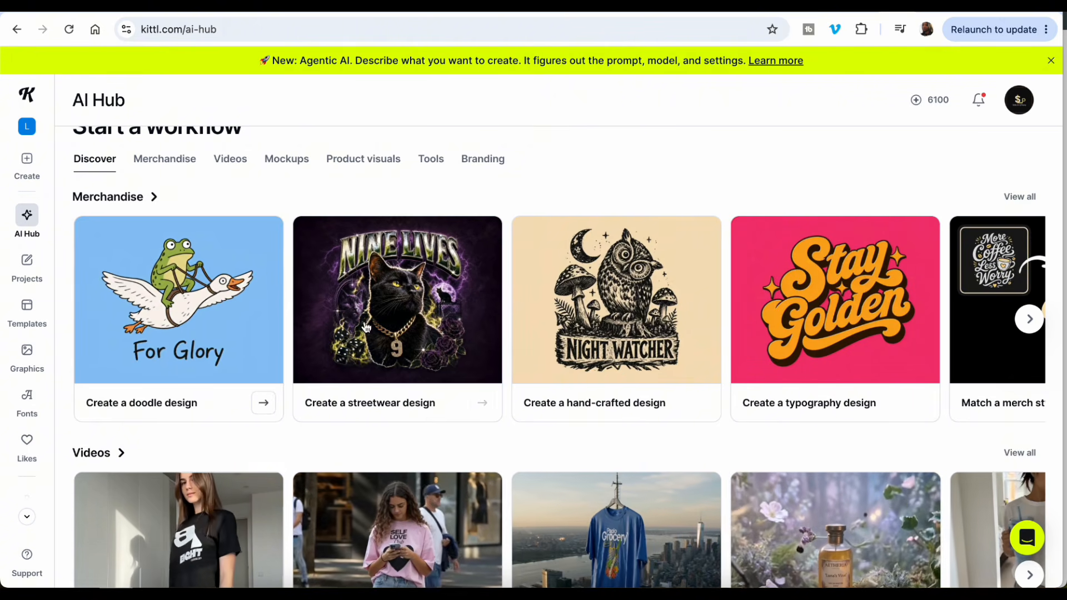
scroll(516, 327, right, 10)
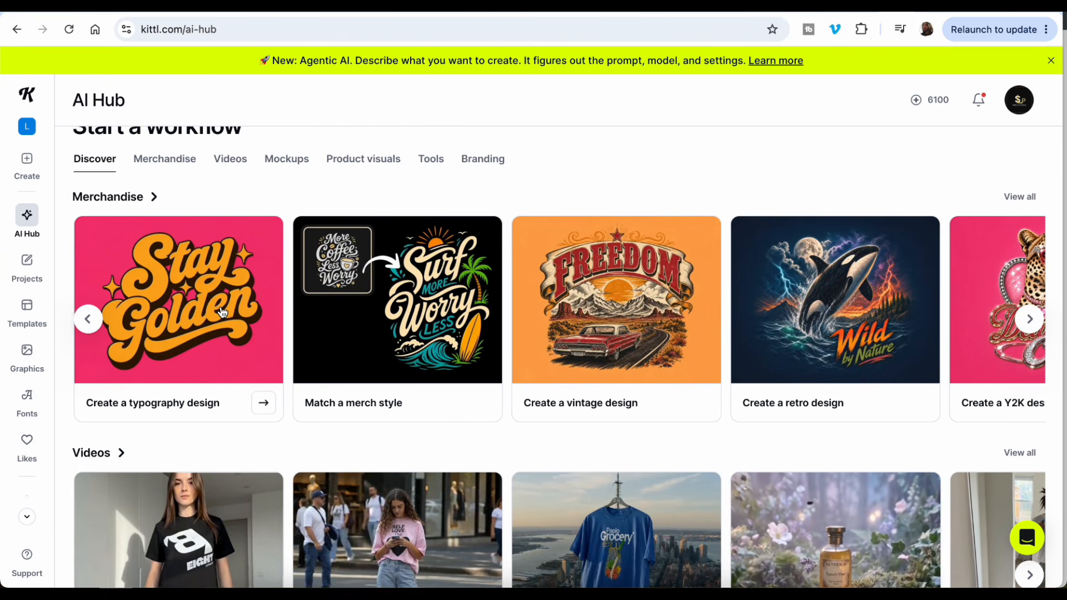
scroll(445, 325, right, 5)
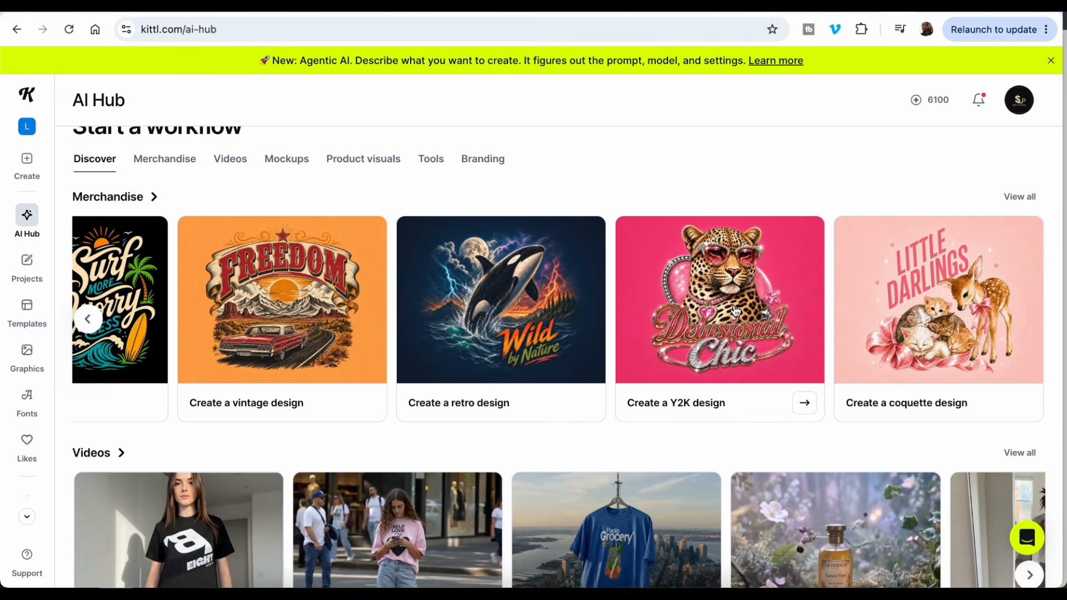
scroll(708, 318, down, 1)
scroll(709, 318, left, 10)
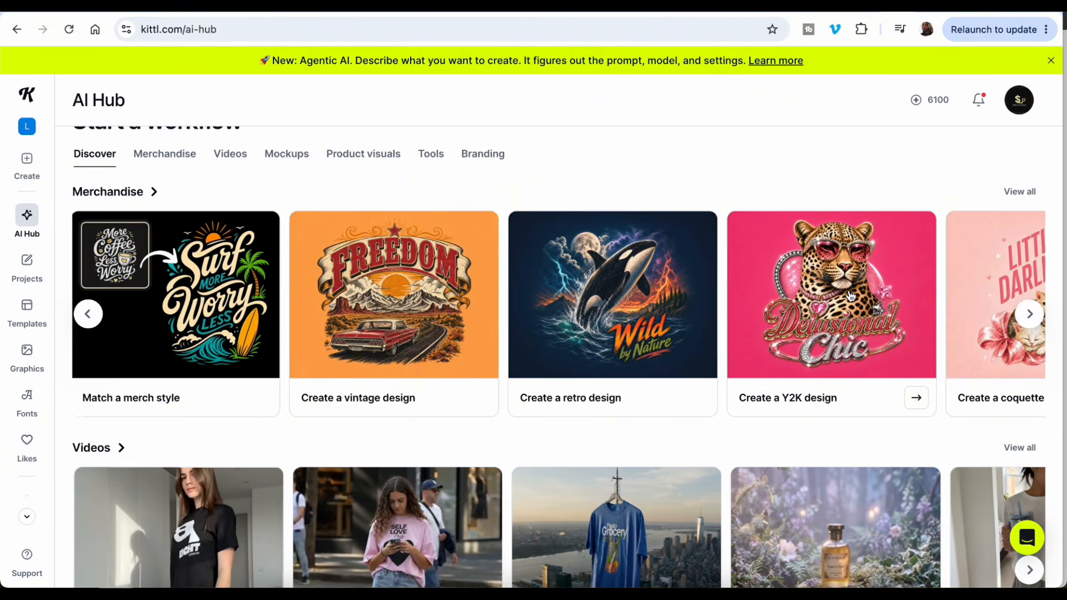
scroll(848, 295, left, 1)
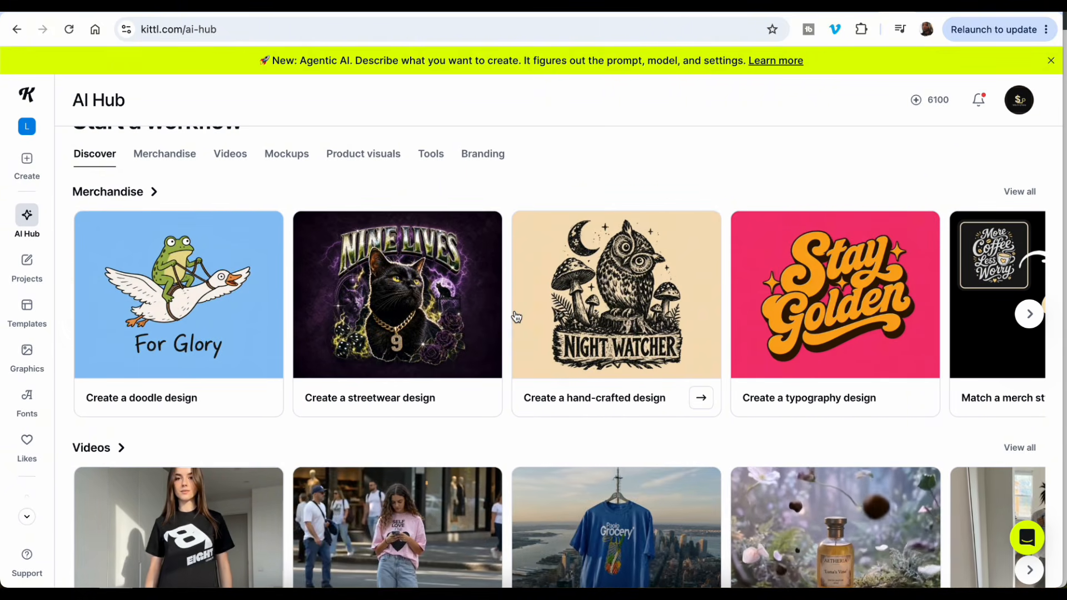
Examine the video, mockup, product visual, tool and branding workflows offered in the AI Hub
scroll(516, 317, down, 5)
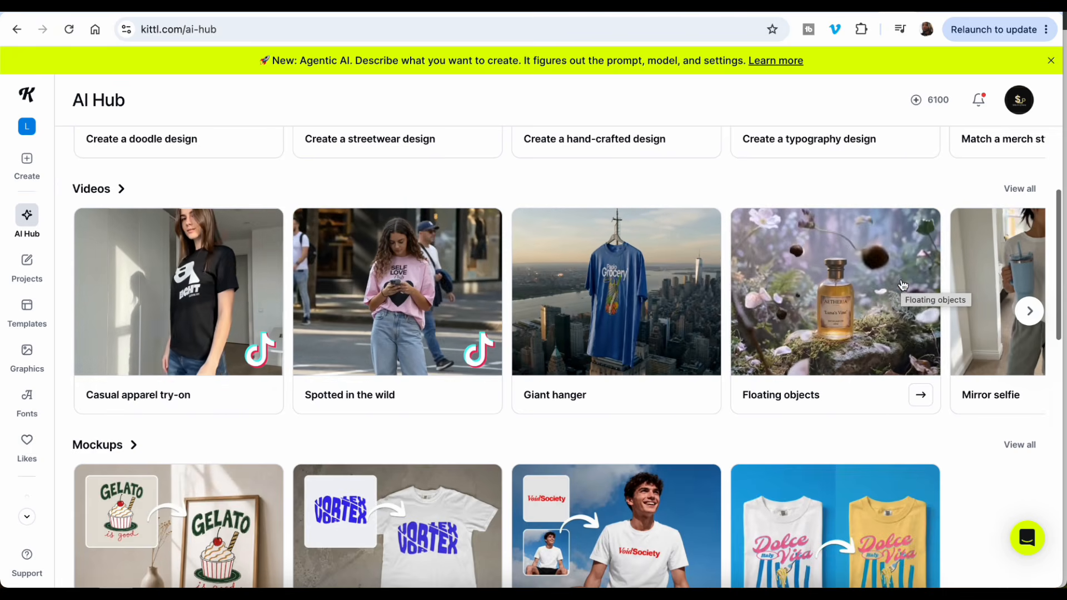
scroll(903, 285, right, 10)
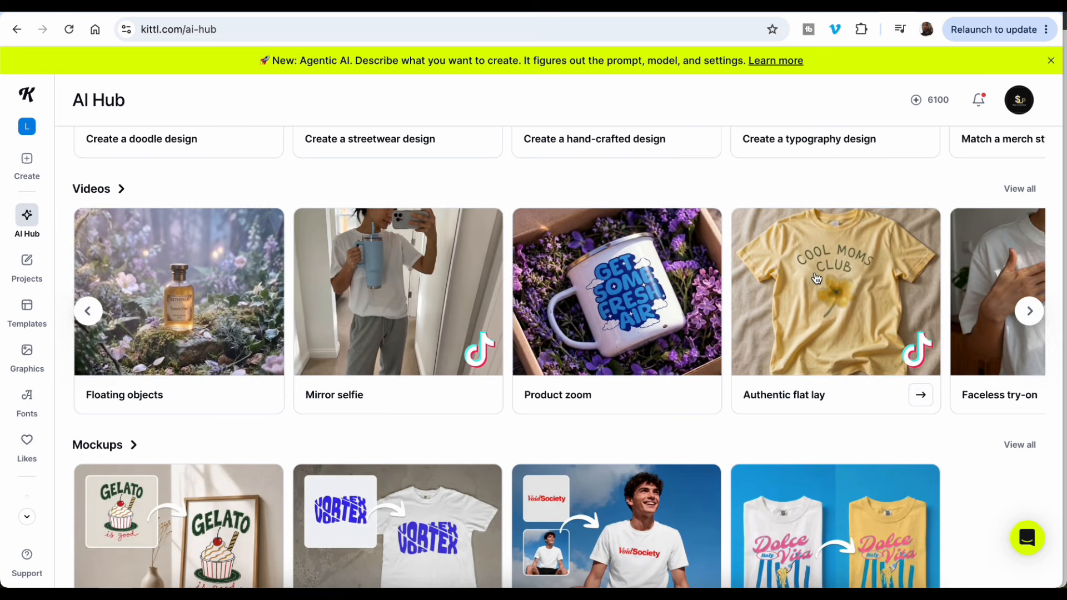
scroll(816, 278, right, 3)
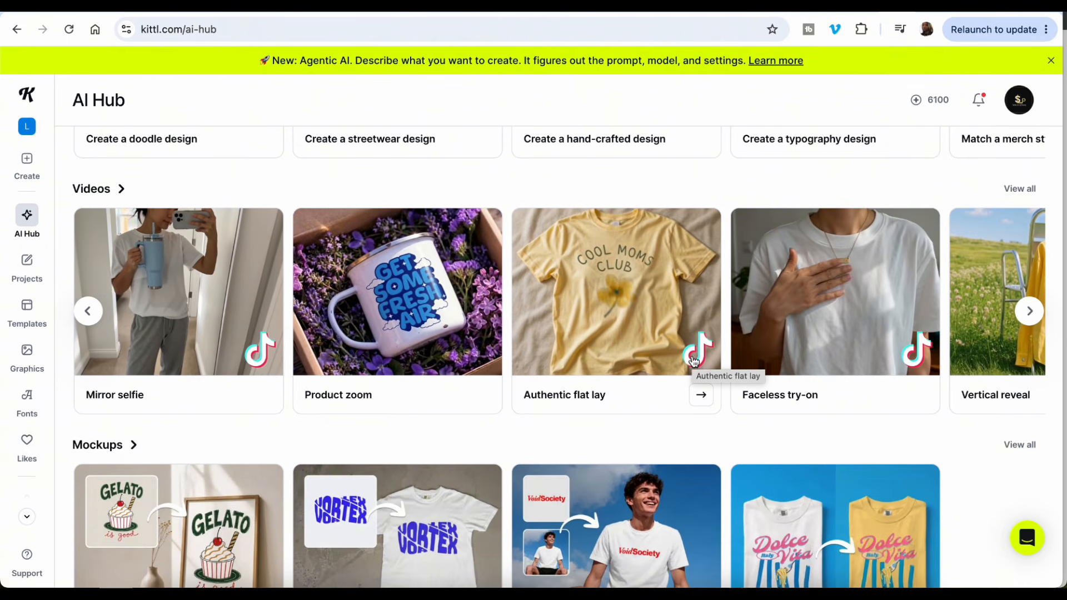
scroll(691, 362, down, 3)
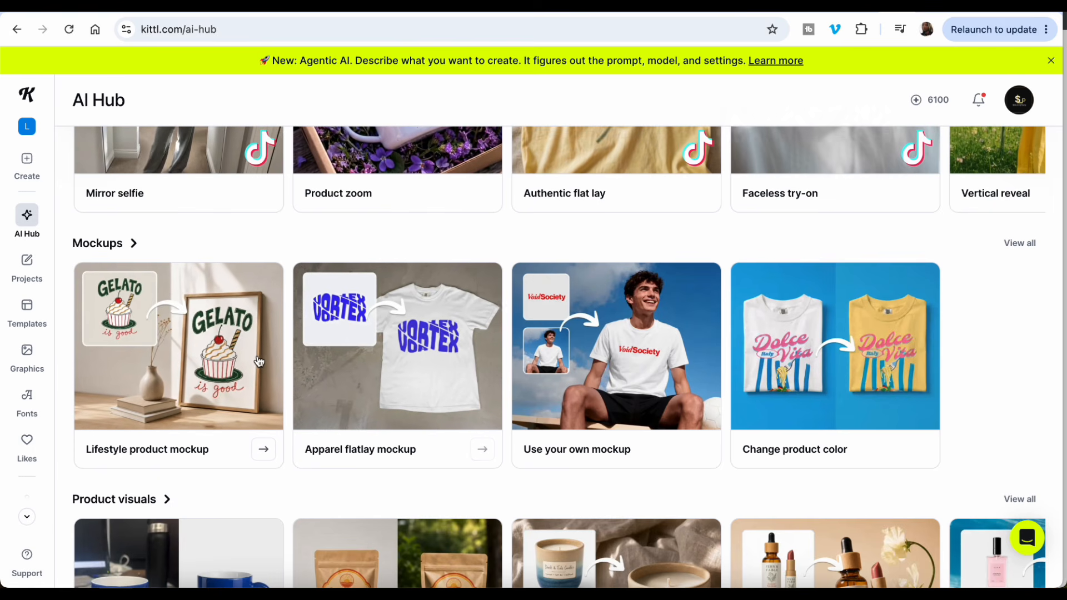
scroll(266, 364, down, 1)
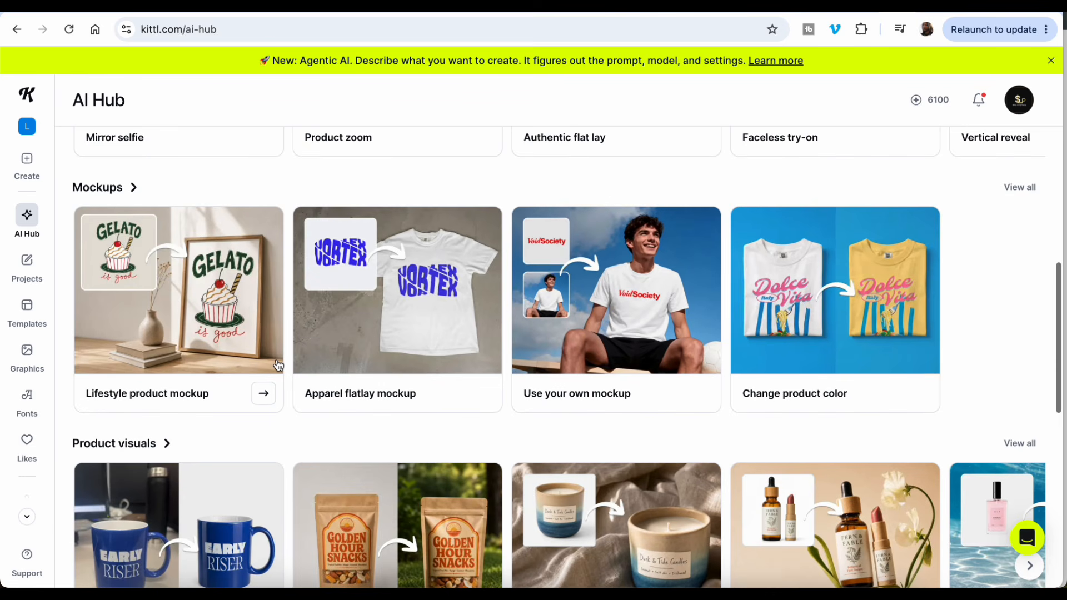
scroll(278, 365, down, 5)
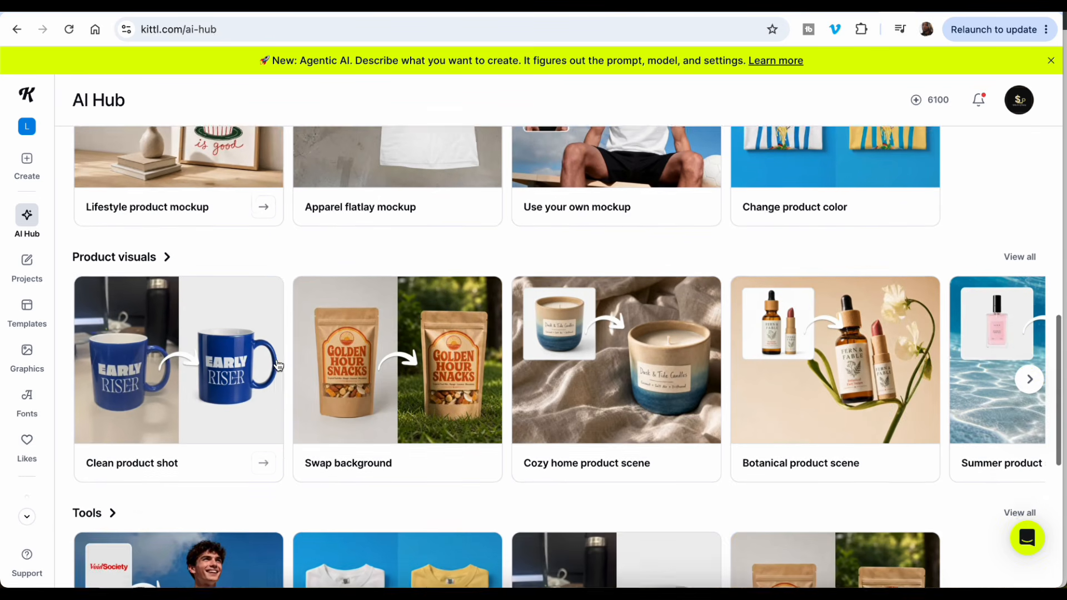
scroll(643, 311, up, 1)
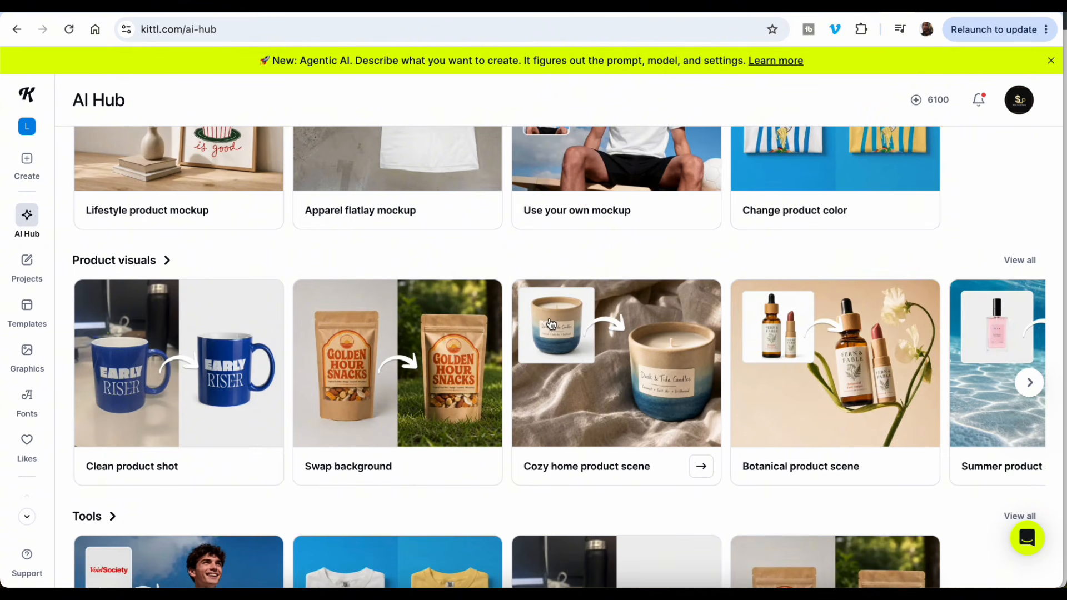
scroll(665, 358, down, 3)
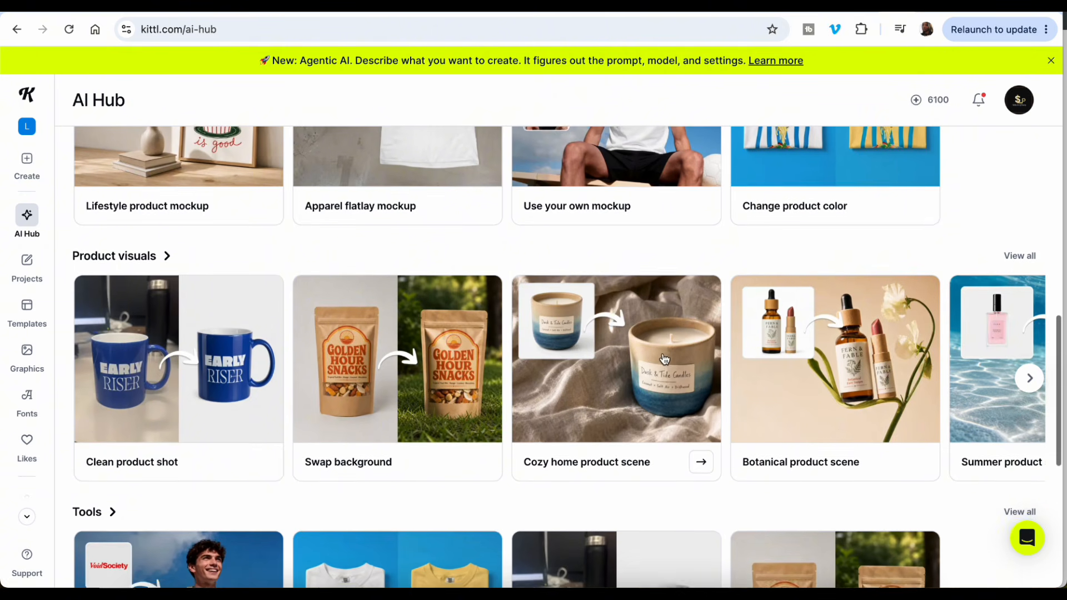
scroll(665, 358, down, 3)
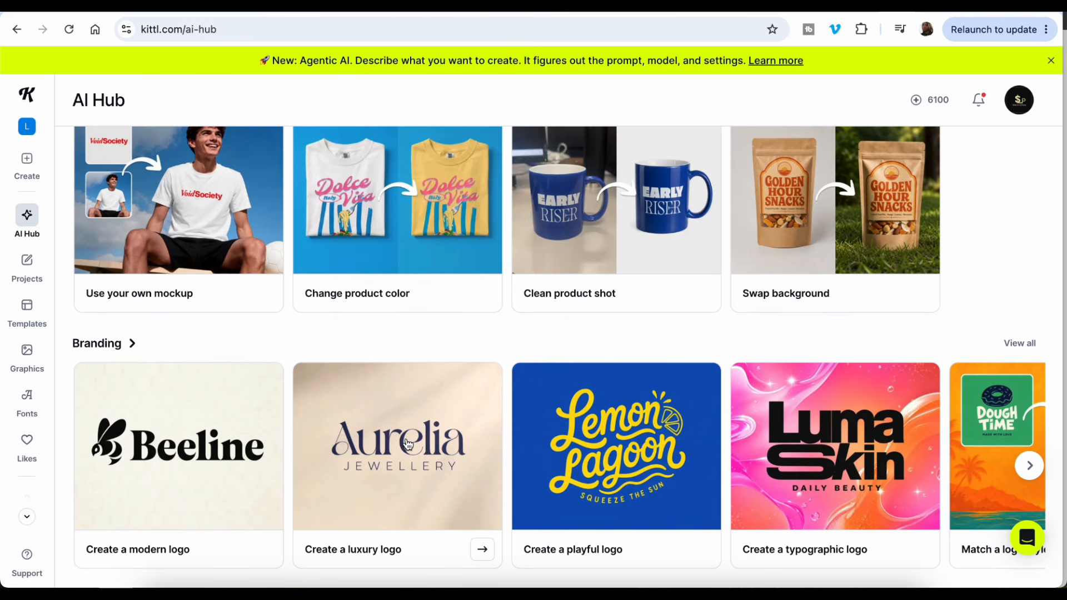
scroll(488, 328, up, 15)
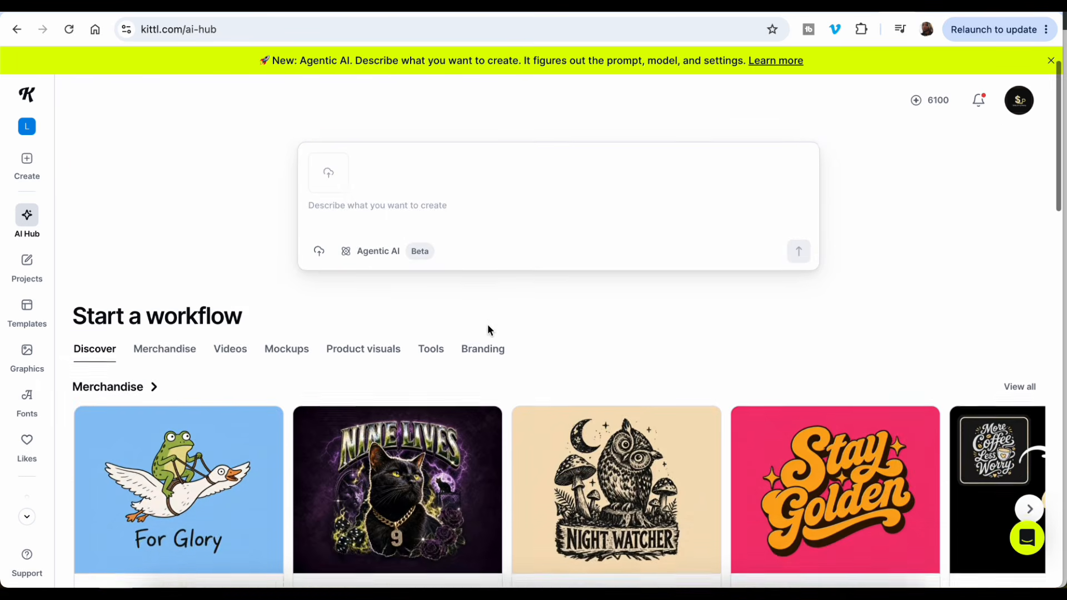
scroll(488, 329, up, 1)
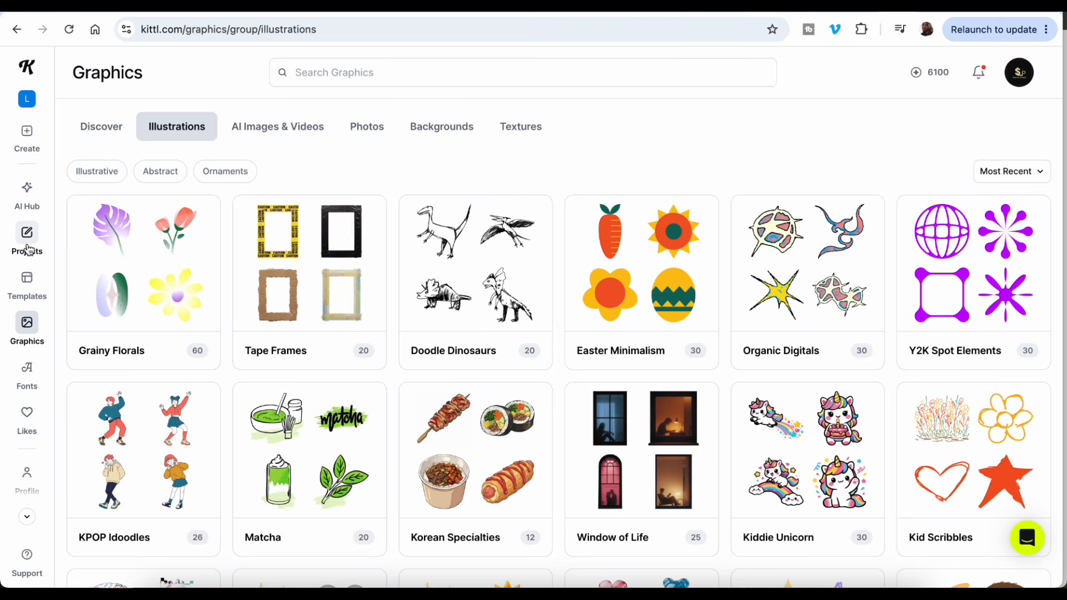
Open the projects overview, start a new project and review the popular artboard sizes
click(27, 236)
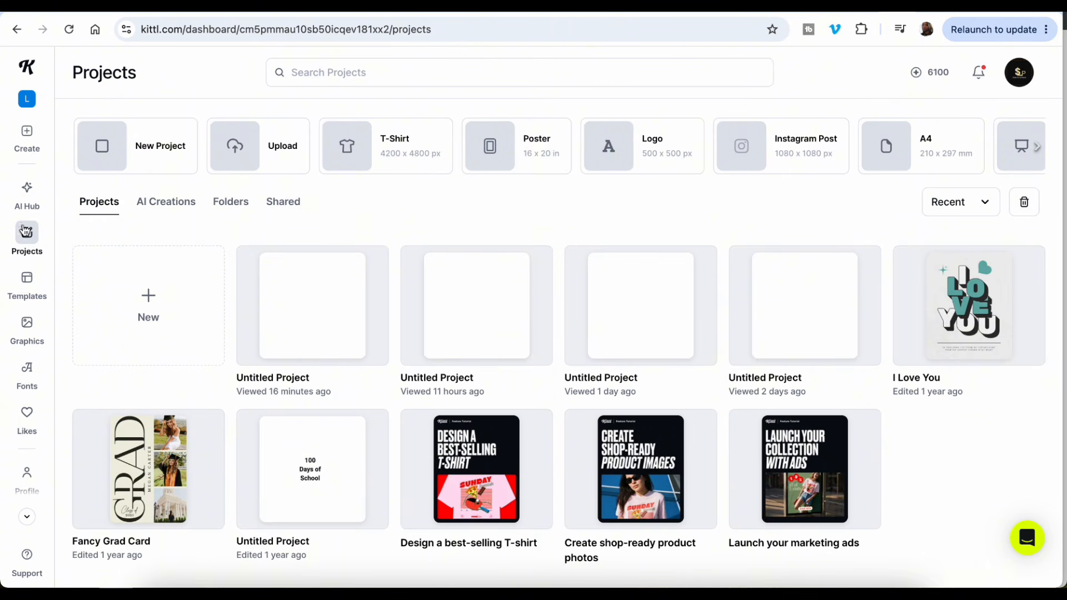
click(32, 132)
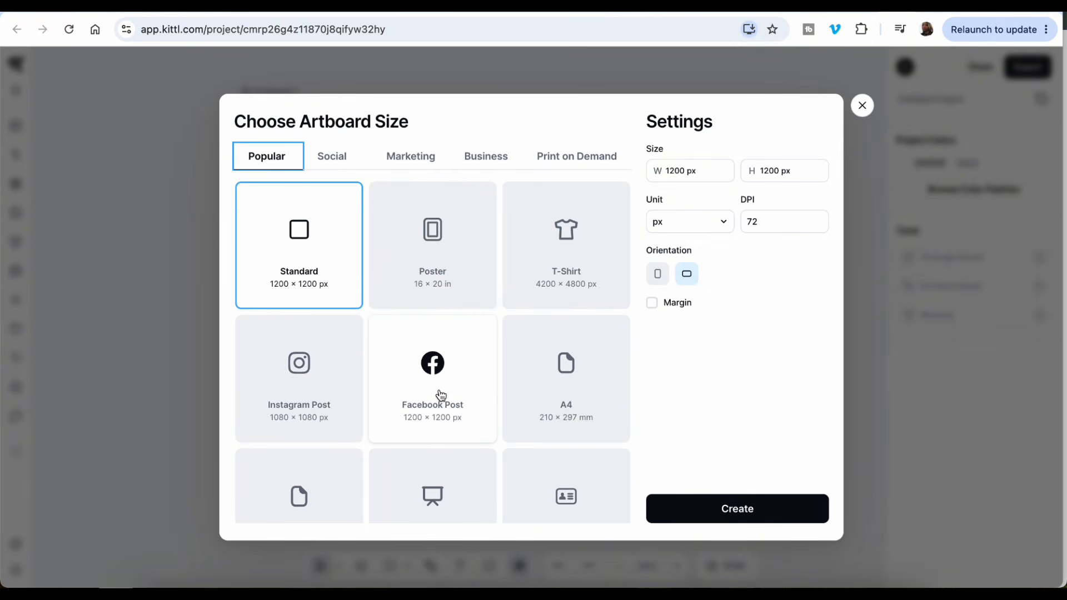
scroll(441, 395, down, 2)
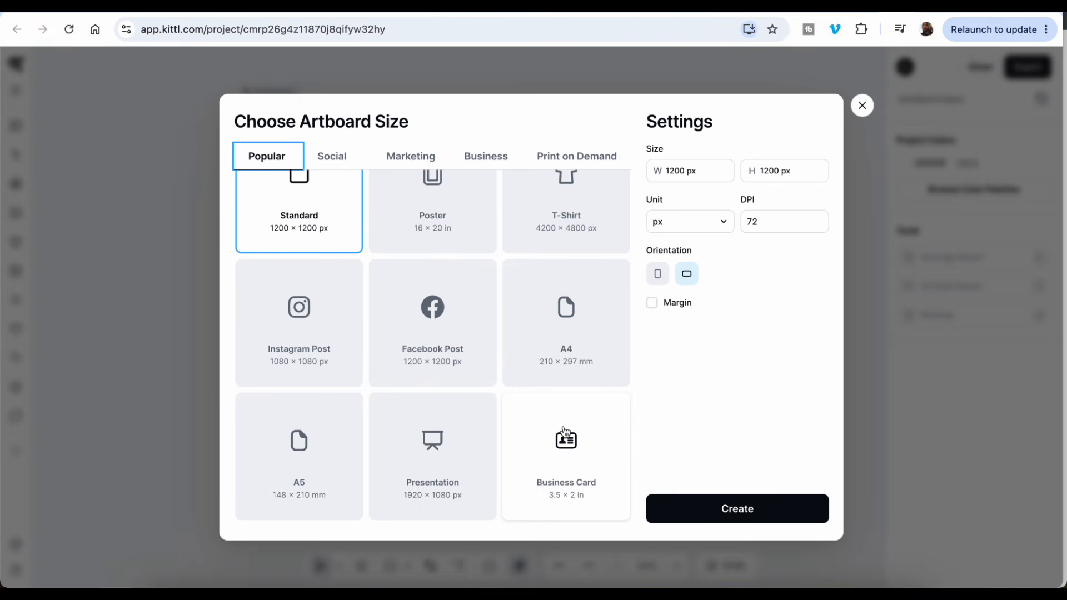
scroll(565, 433, up, 2)
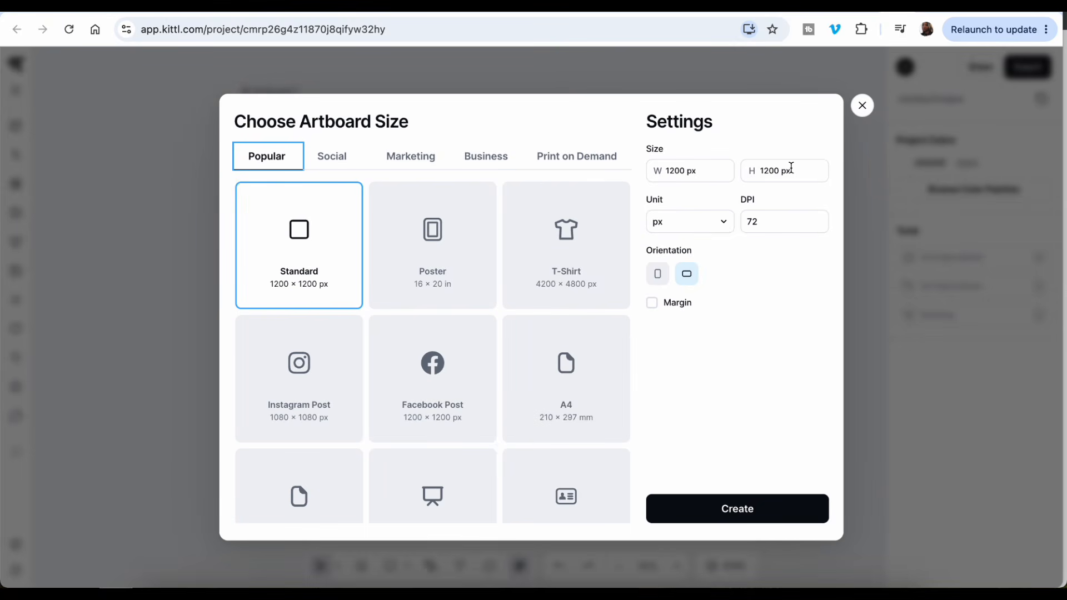
Try the Instagram Post (Square) and Instagram Post (Landscape) sizes and look through the other social artboard presets
click(350, 160)
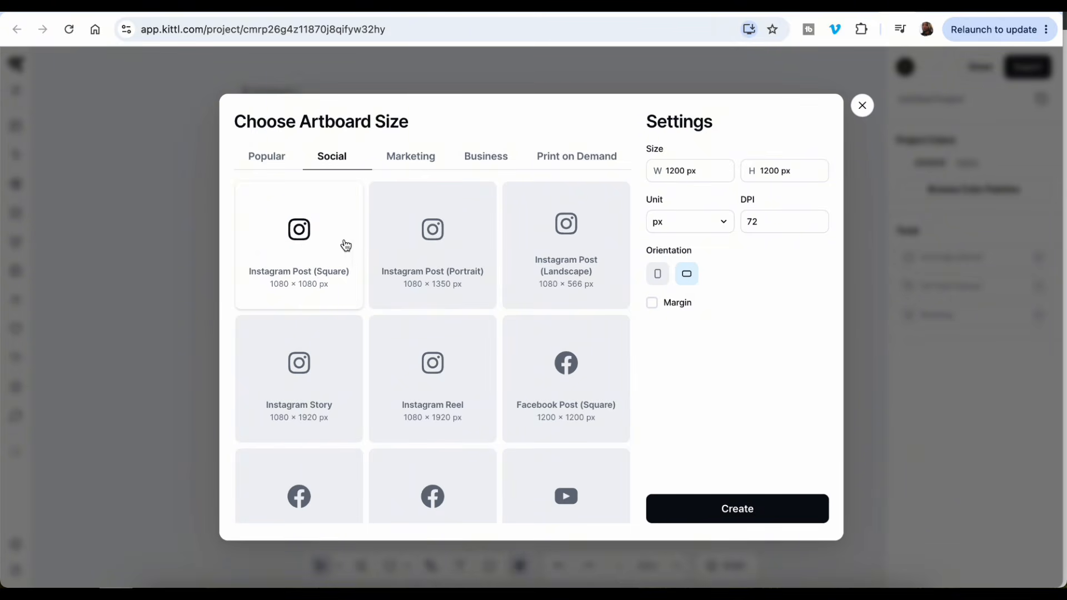
click(326, 248)
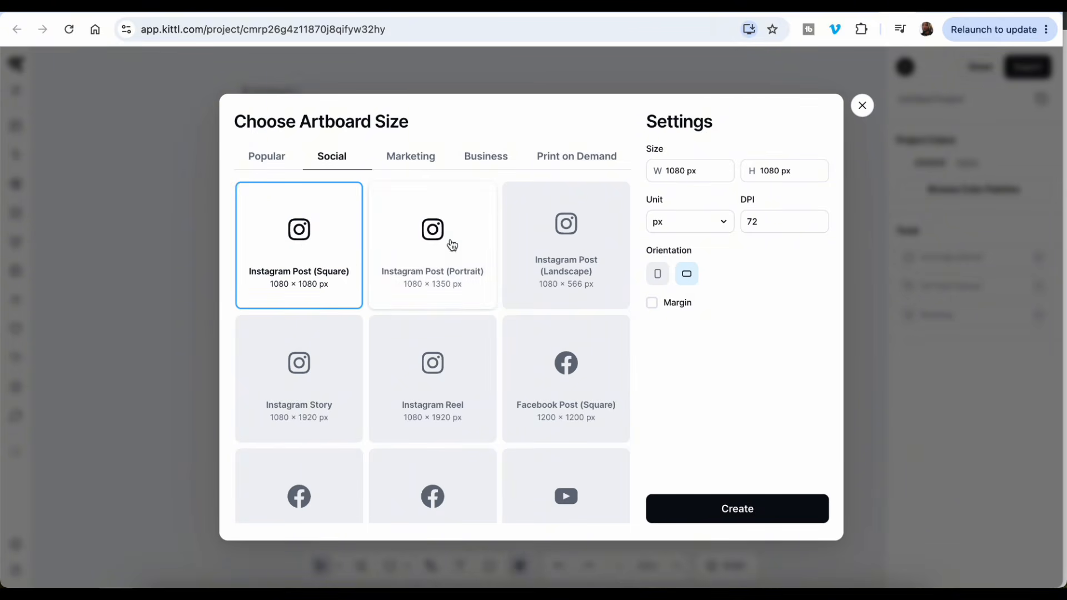
click(562, 228)
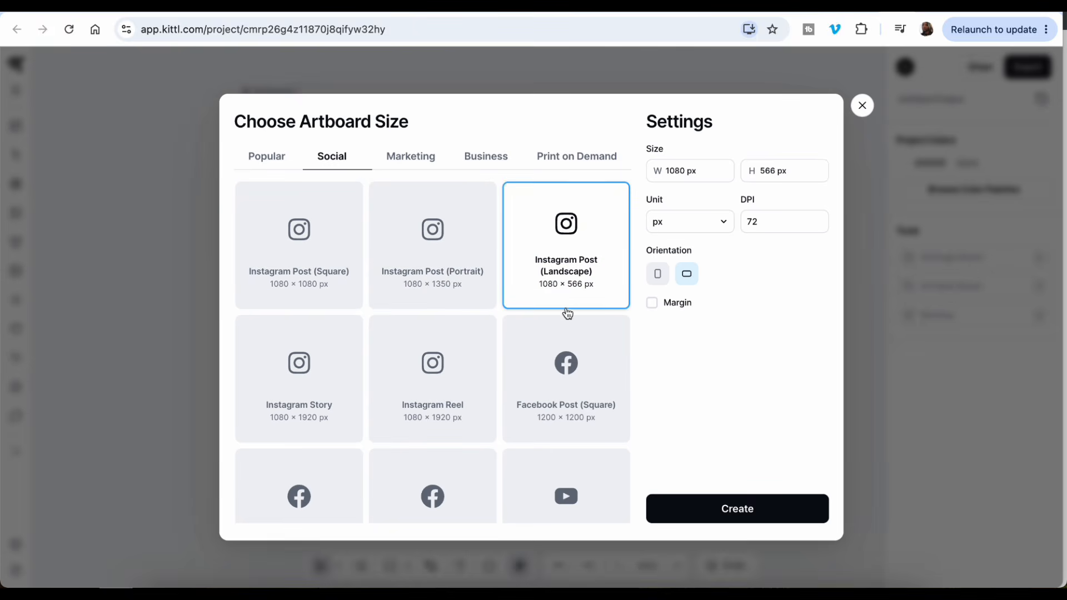
scroll(400, 377, down, 2)
scroll(327, 387, down, 4)
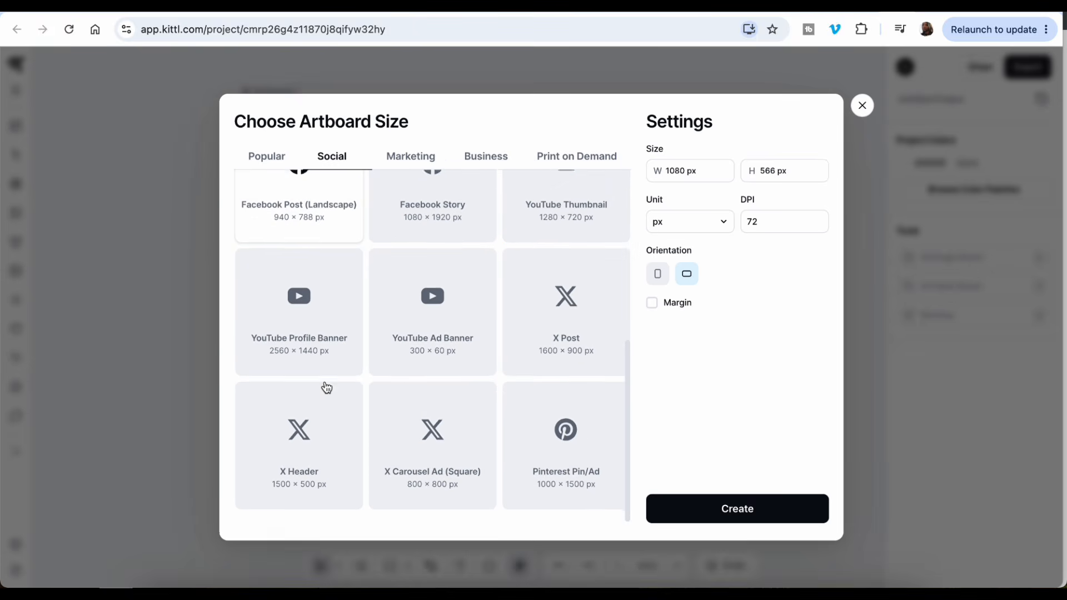
scroll(327, 387, up, 6)
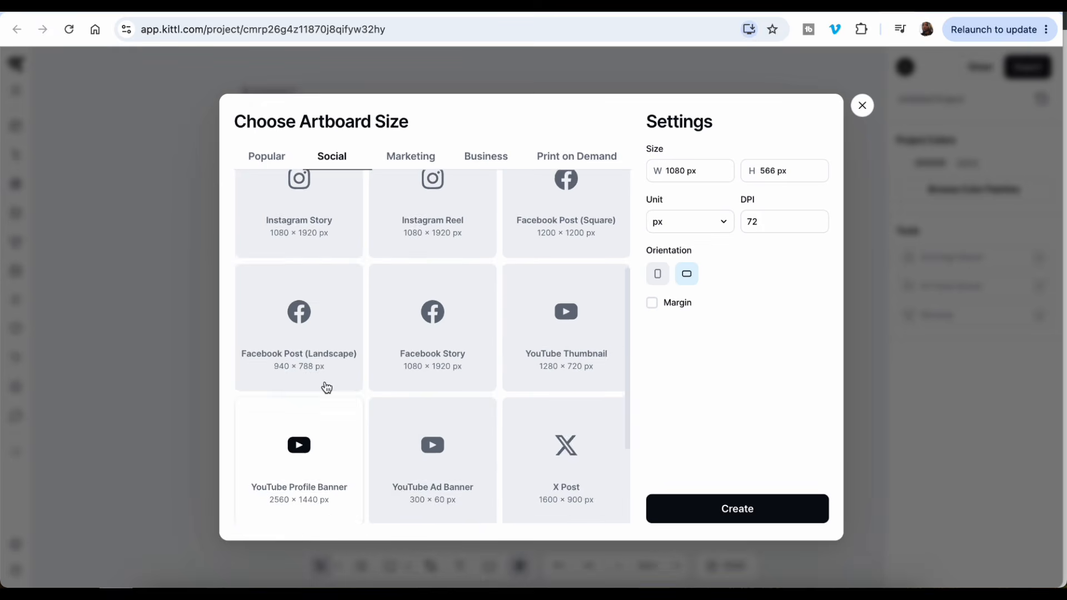
scroll(327, 388, down, 6)
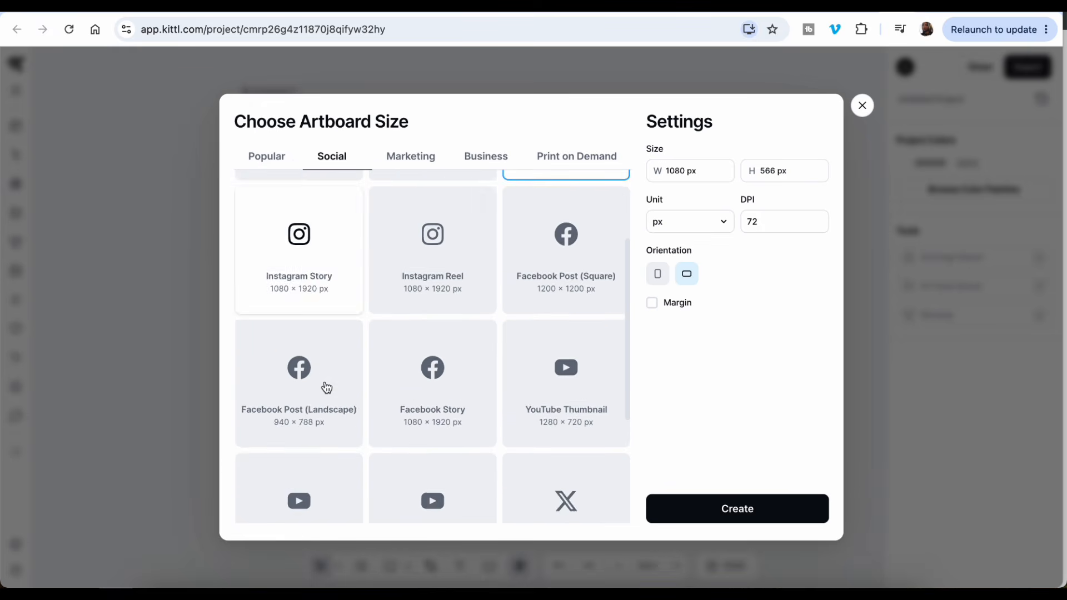
scroll(326, 387, up, 6)
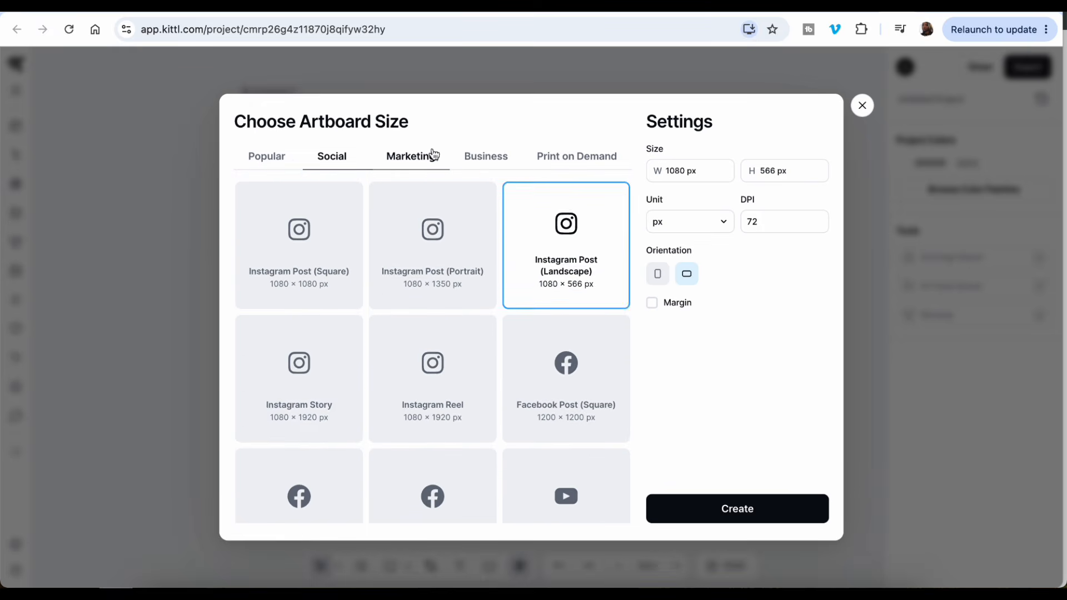
Select the 11 × 8.5 in Brochure marketing preset and review the business, print-on-demand and popular artboard sizes
click(434, 156)
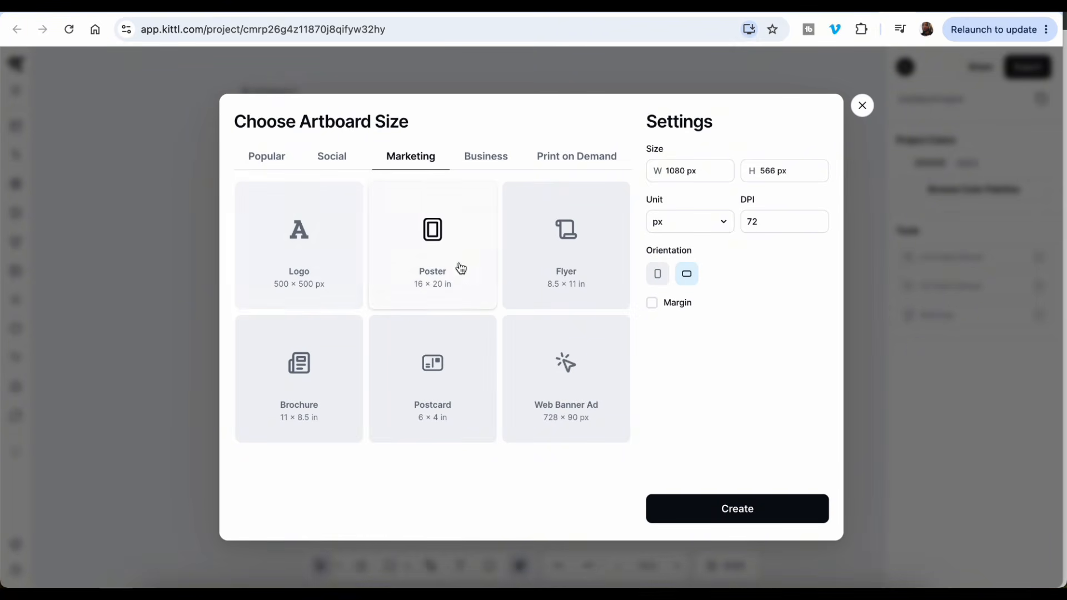
click(318, 377)
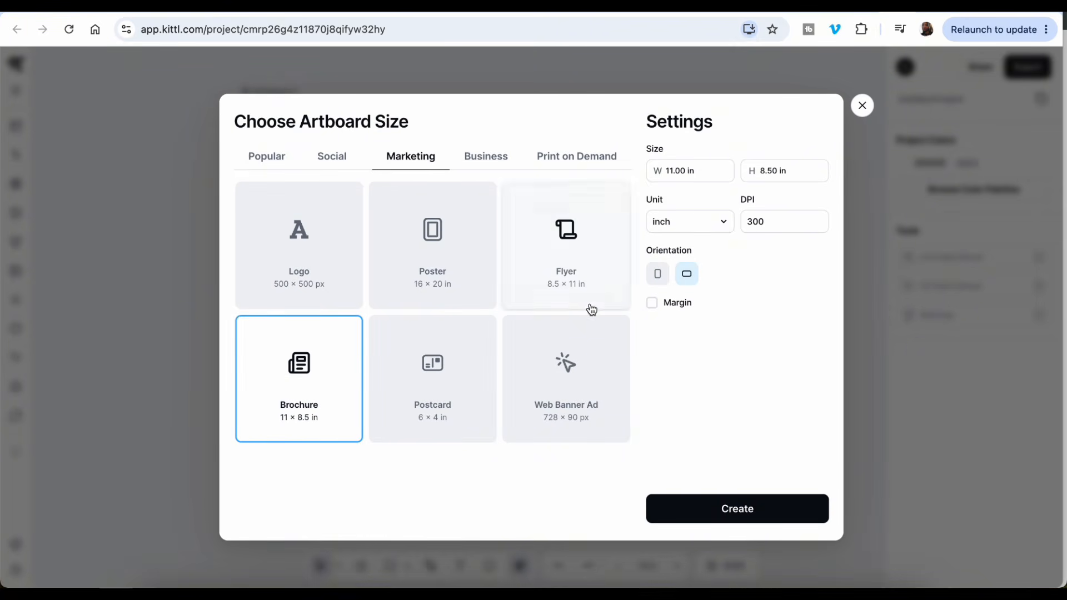
click(491, 163)
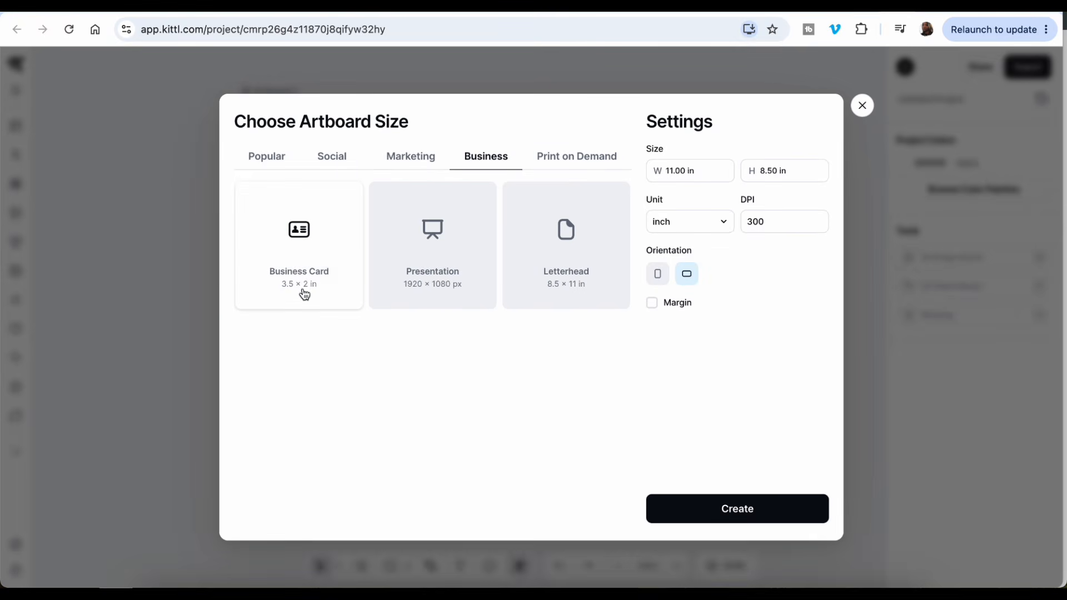
click(588, 158)
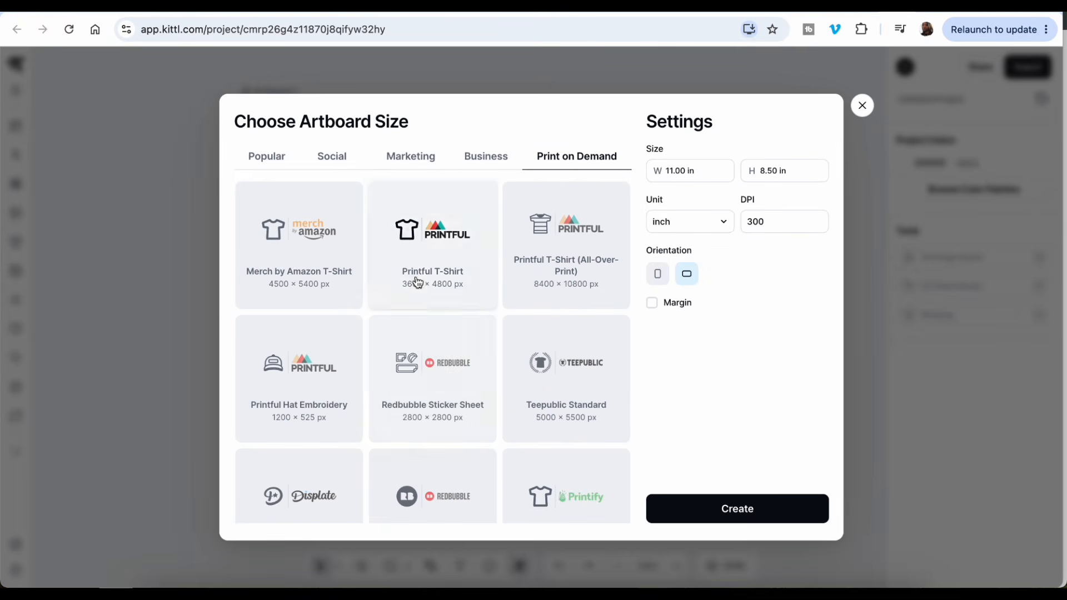
scroll(387, 270, down, 6)
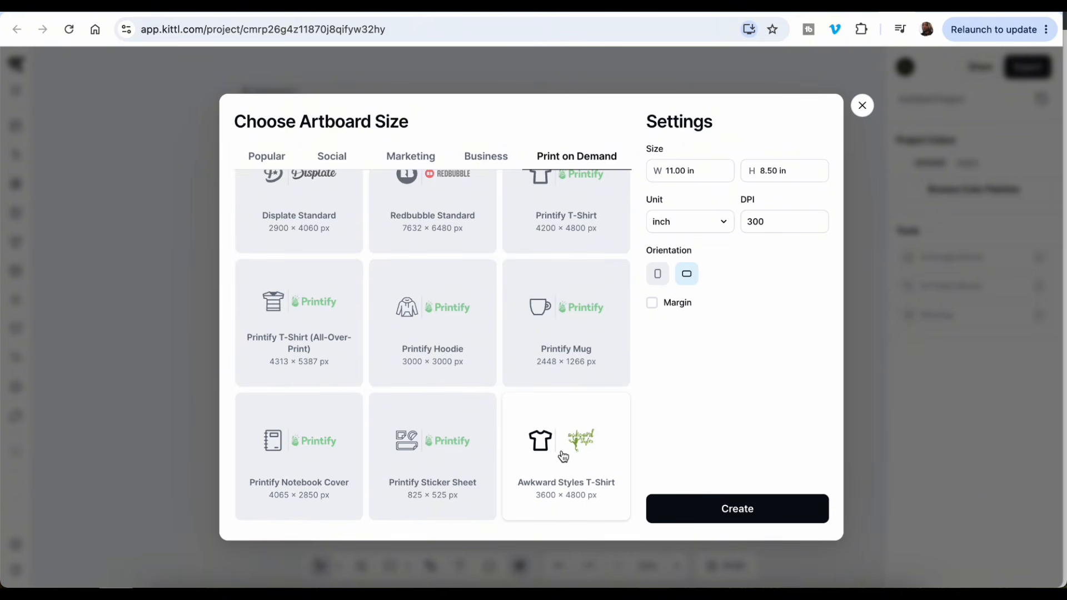
scroll(562, 450, up, 5)
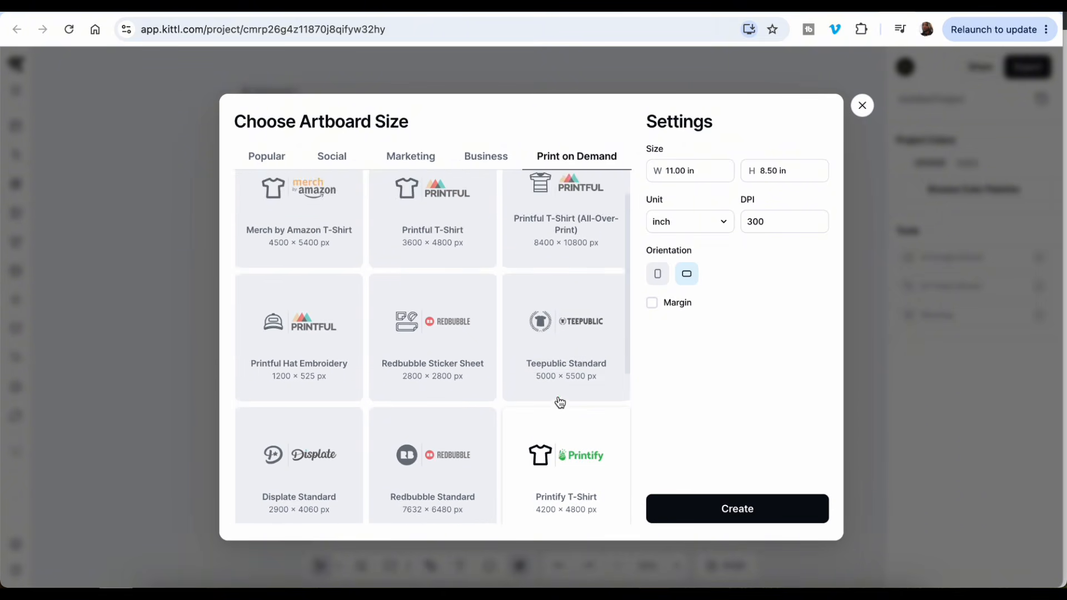
click(283, 158)
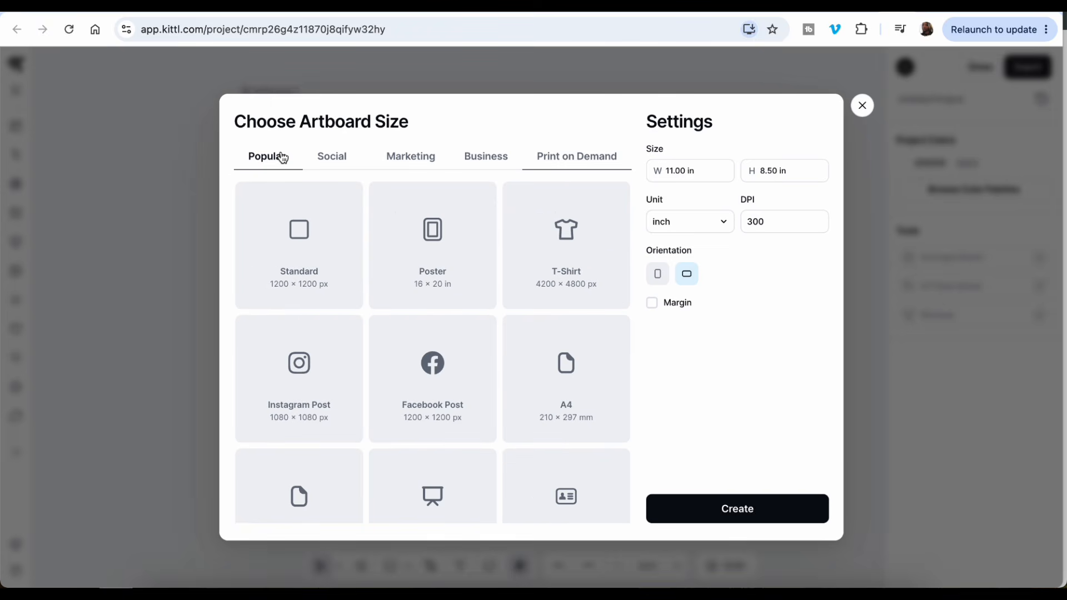
Create a 4200 × 4800 px T-Shirt artboard and add the pink Sweetheart cherry template beside it
click(552, 236)
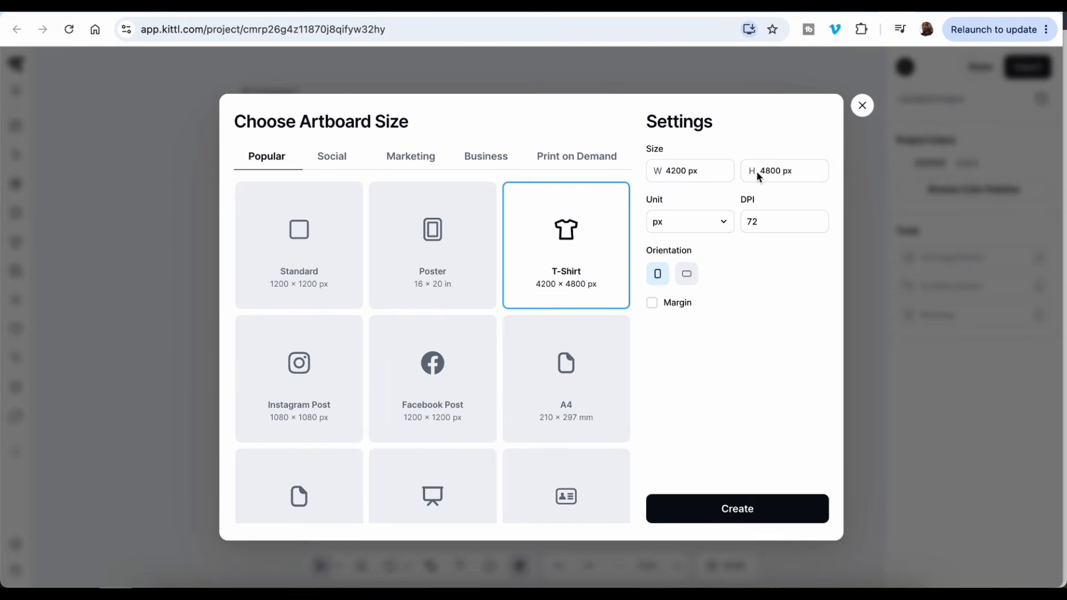
click(706, 506)
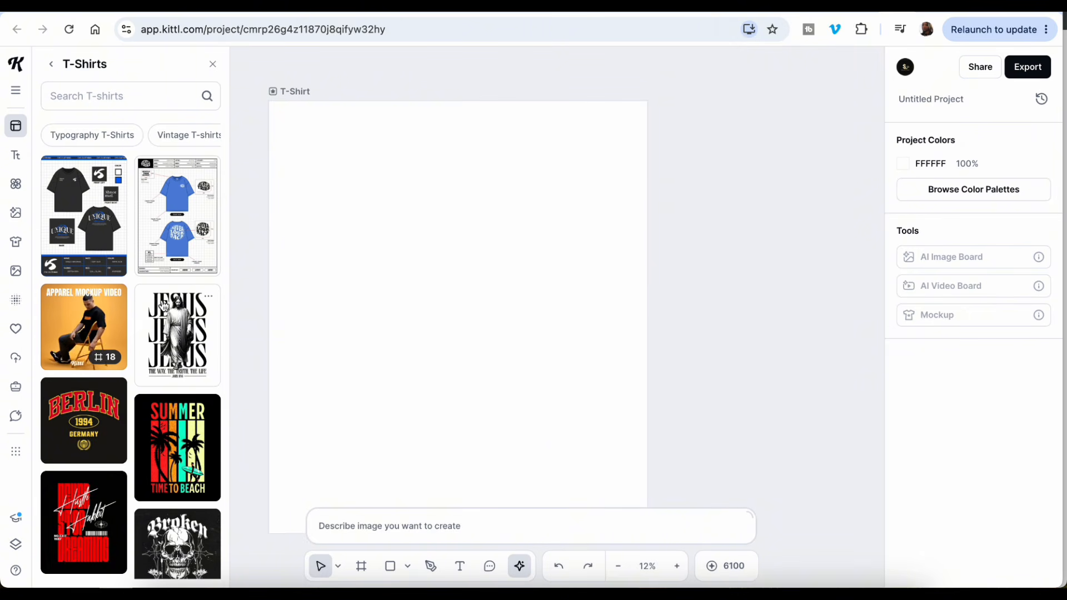
scroll(170, 338, down, 3)
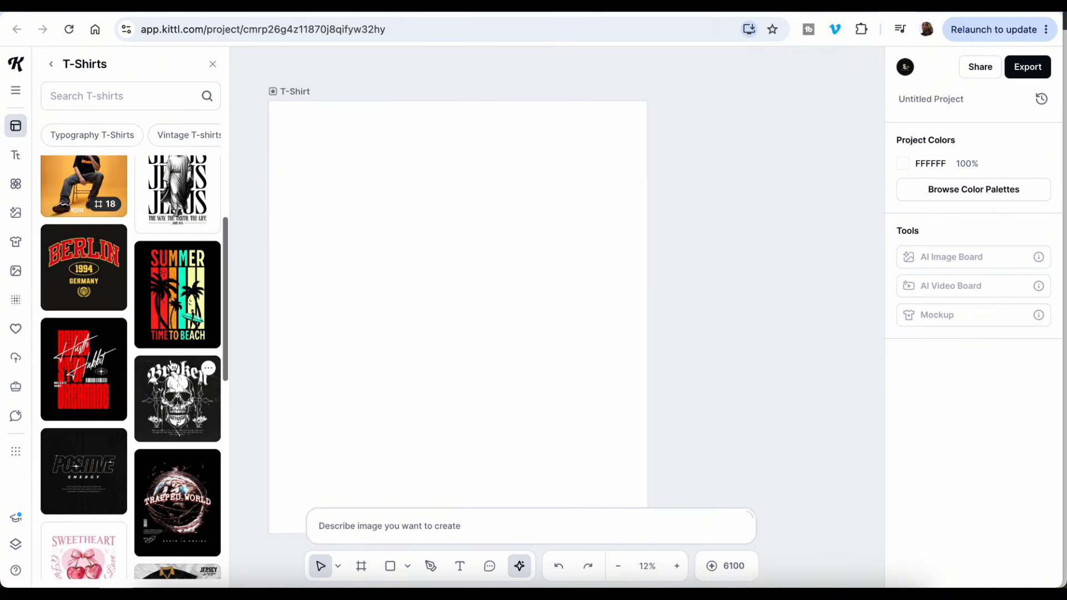
scroll(173, 364, down, 6)
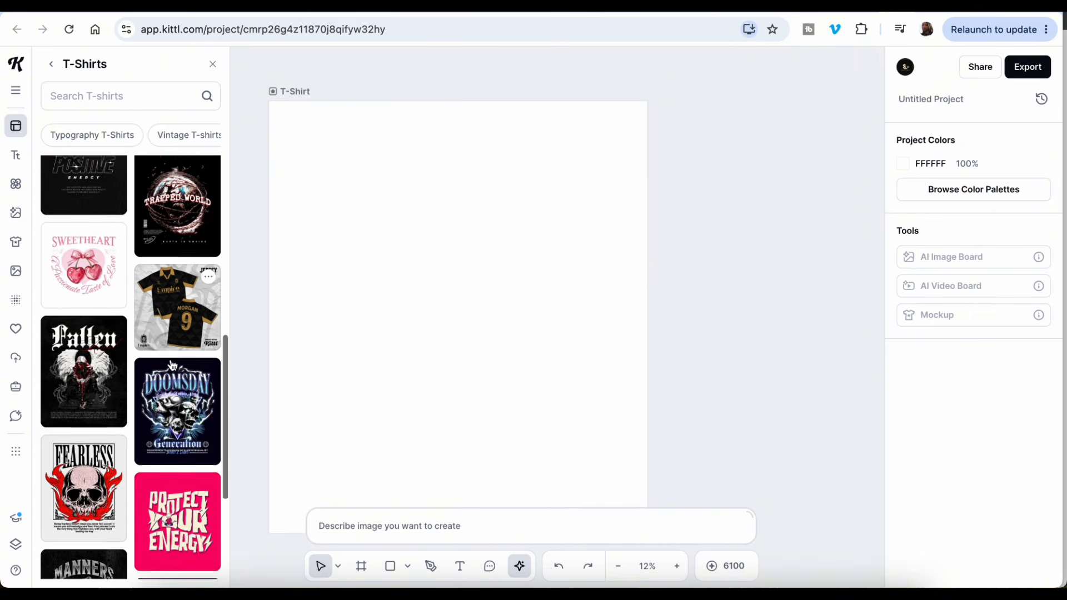
click(83, 268)
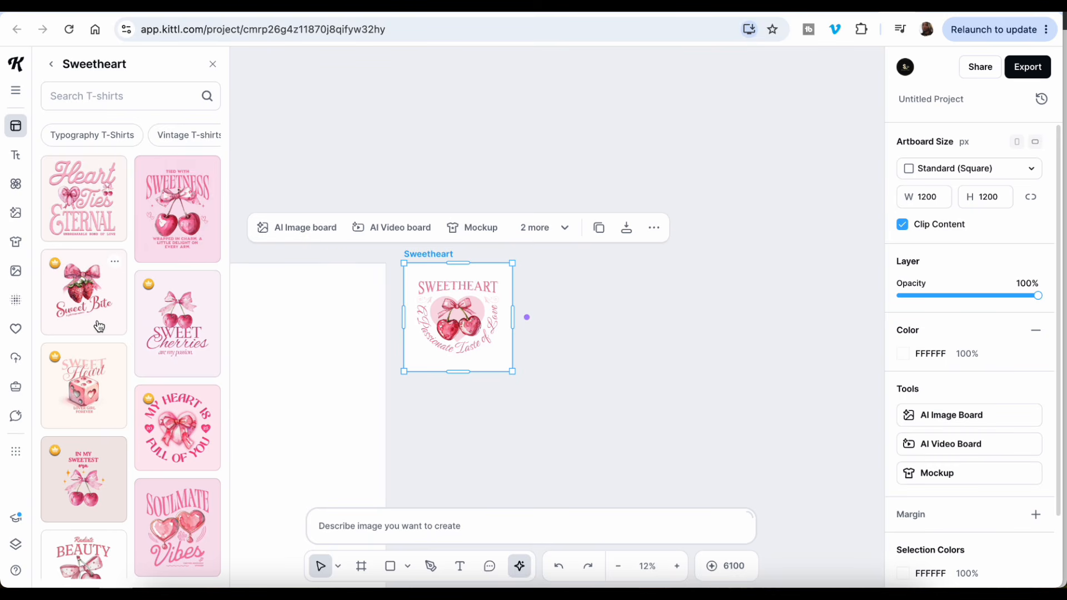
Review the board types that can be added to the Sweetheart artboard, and return to the T-shirt template list
click(527, 320)
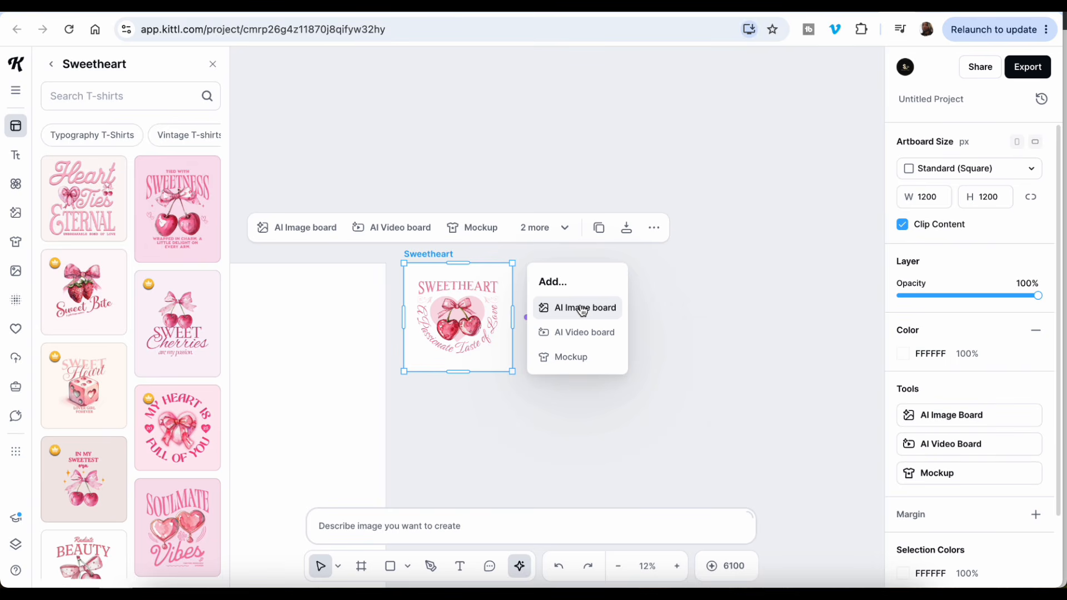
click(686, 194)
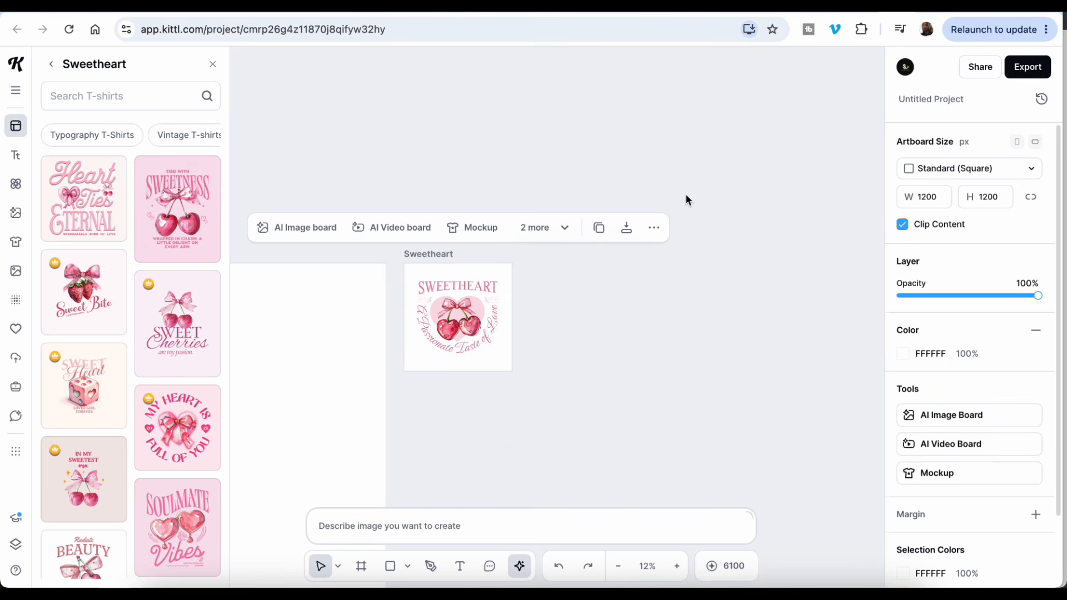
click(52, 66)
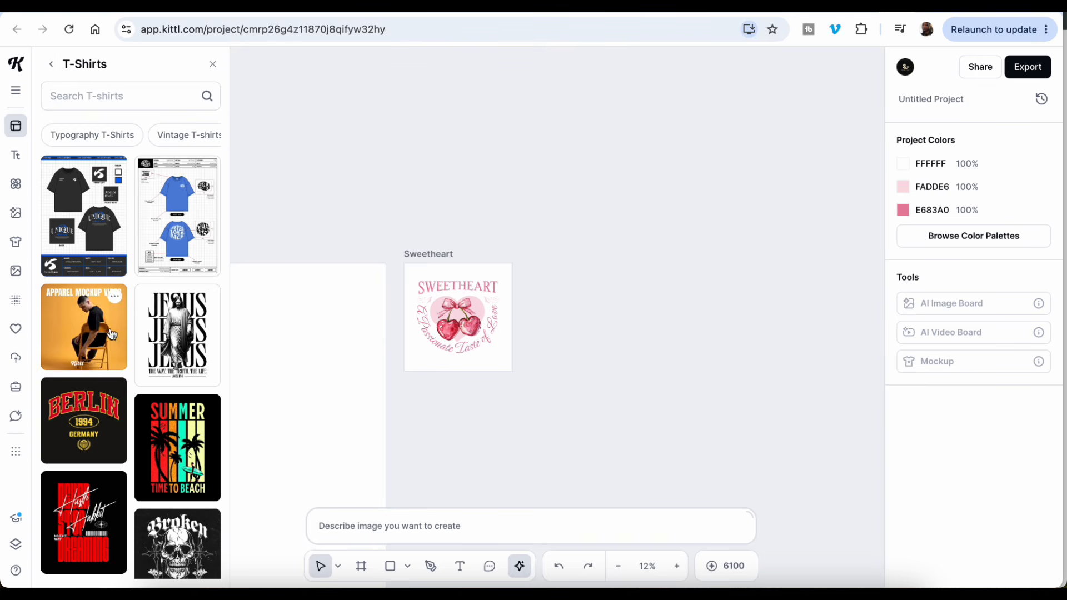
Delete the cherry illustration and the curved tagline text around the heart from the Sweetheart artboard
click(461, 317)
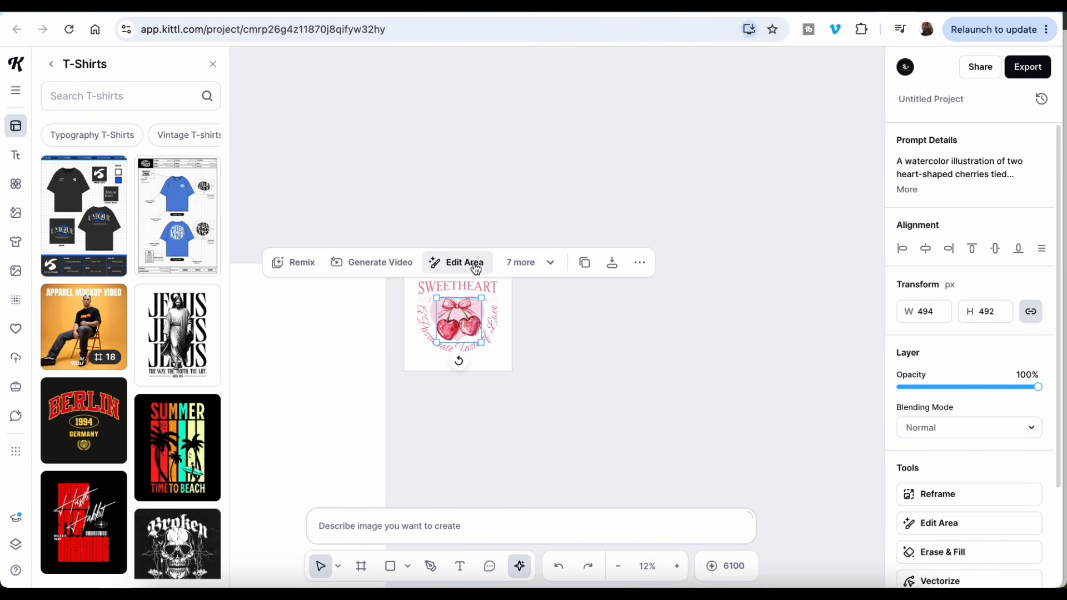
click(640, 263)
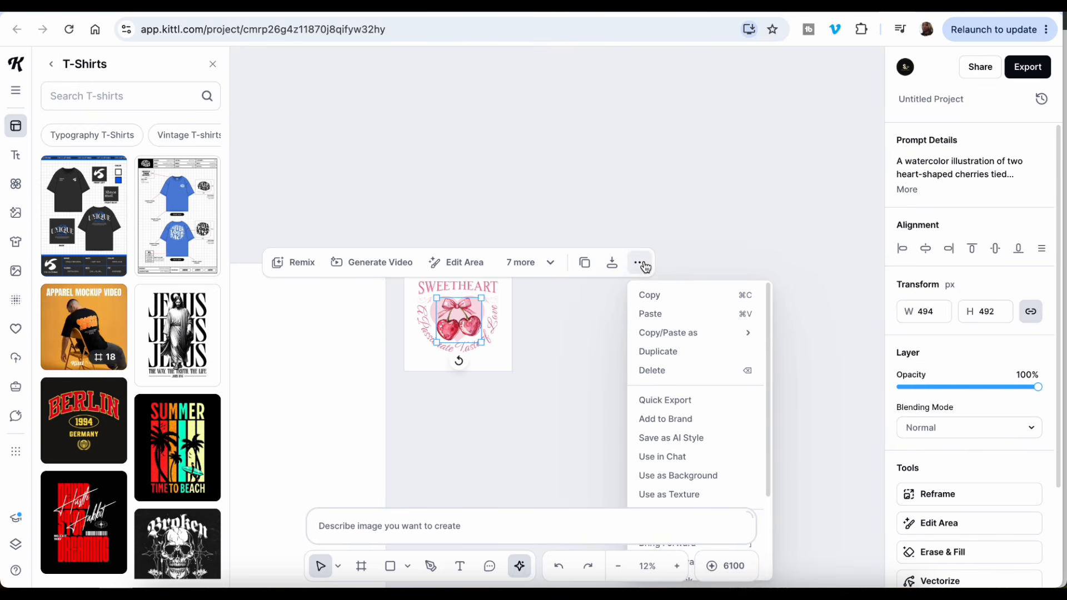
click(656, 369)
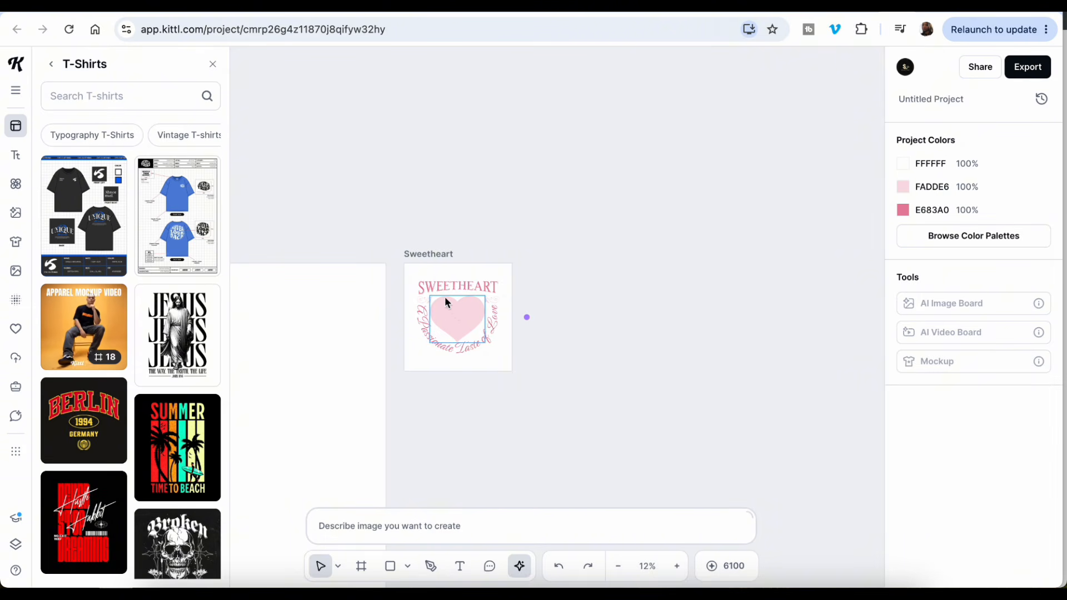
click(432, 341)
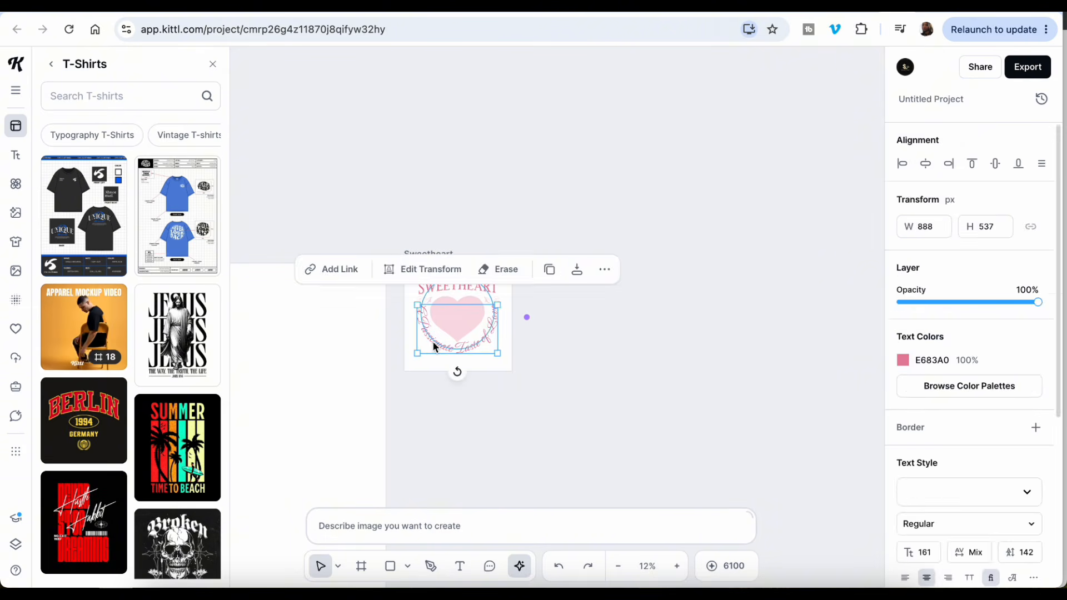
click(605, 271)
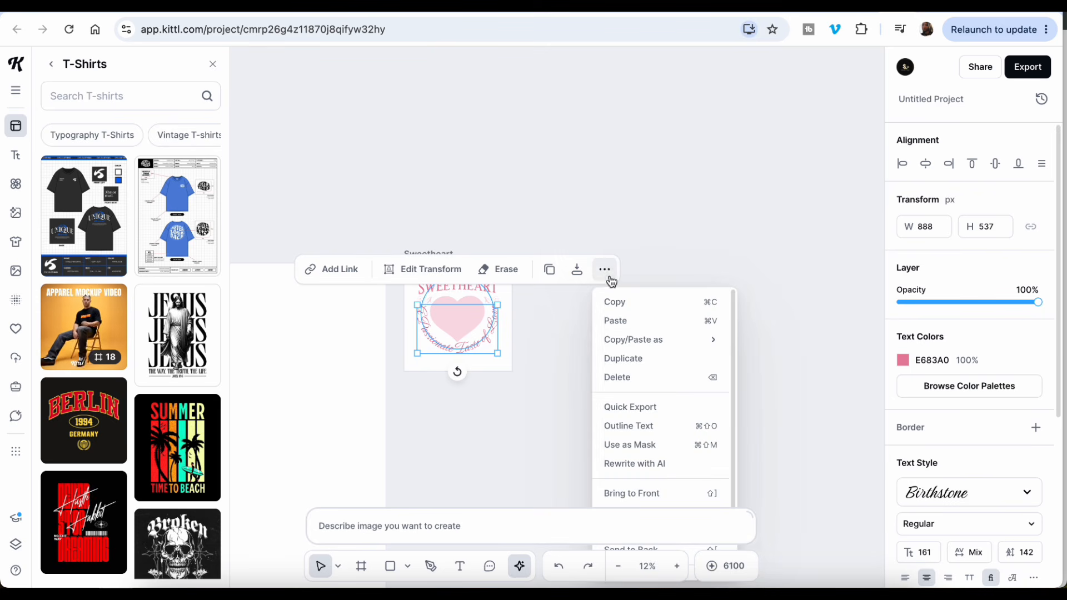
click(616, 377)
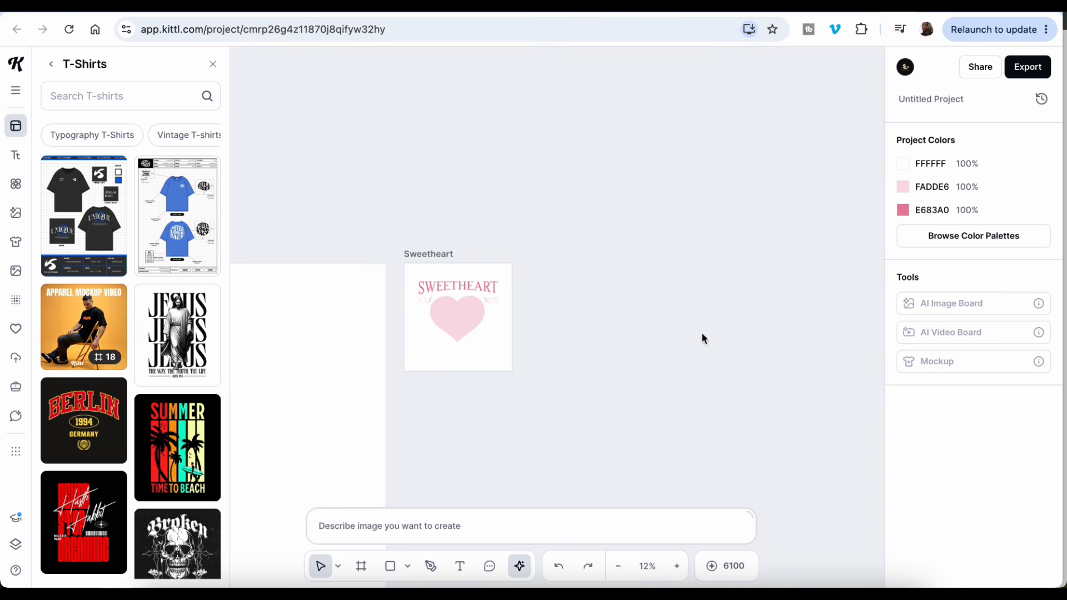
Delete the SWEETHEART heading and the grouped ornaments beneath it, keeping only the pink heart
click(475, 286)
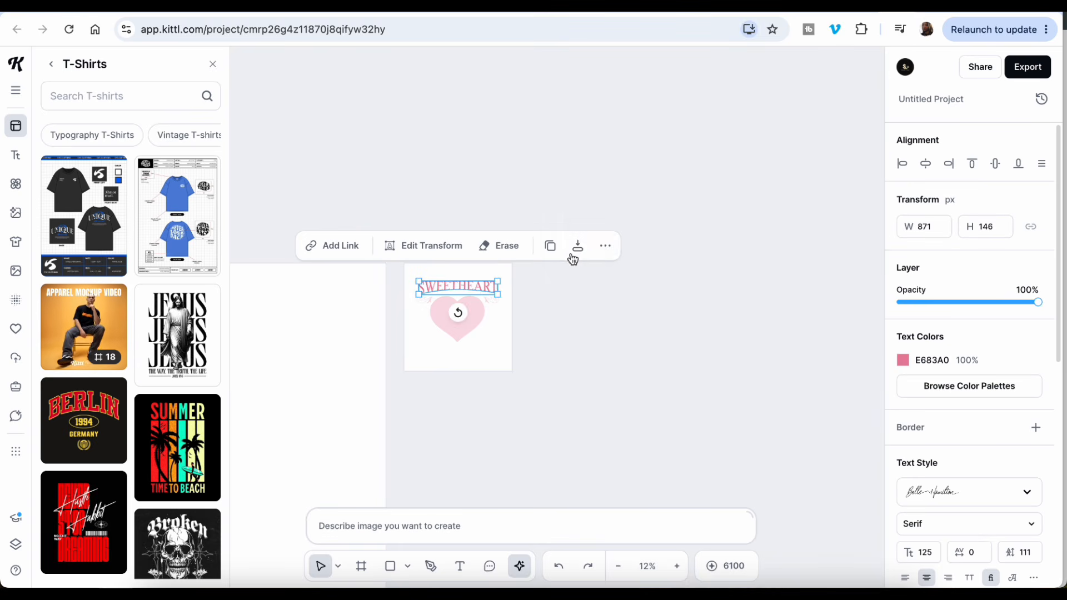
click(605, 245)
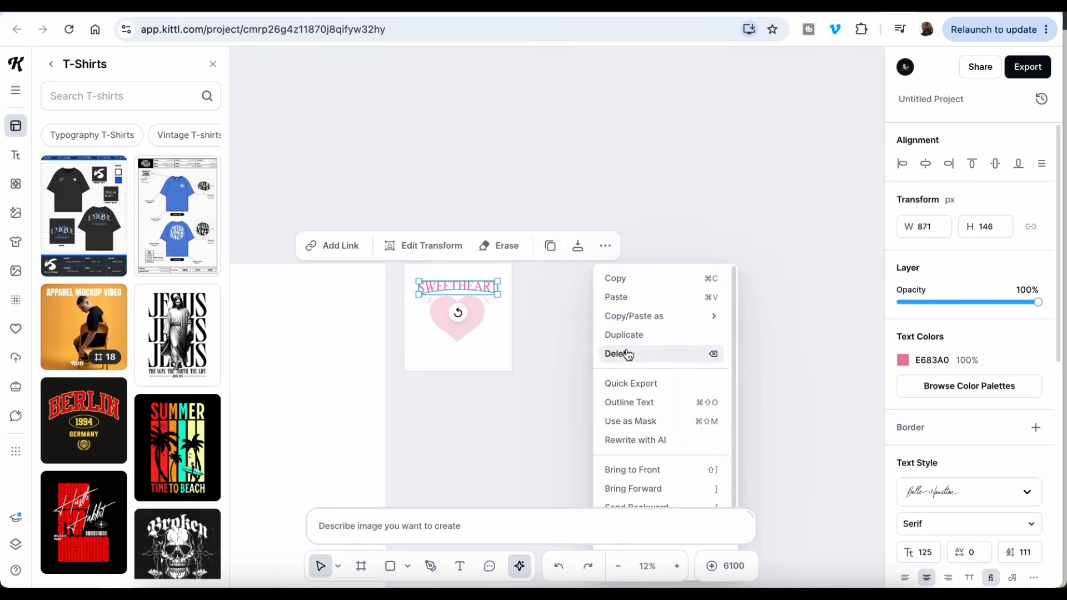
click(628, 354)
click(431, 300)
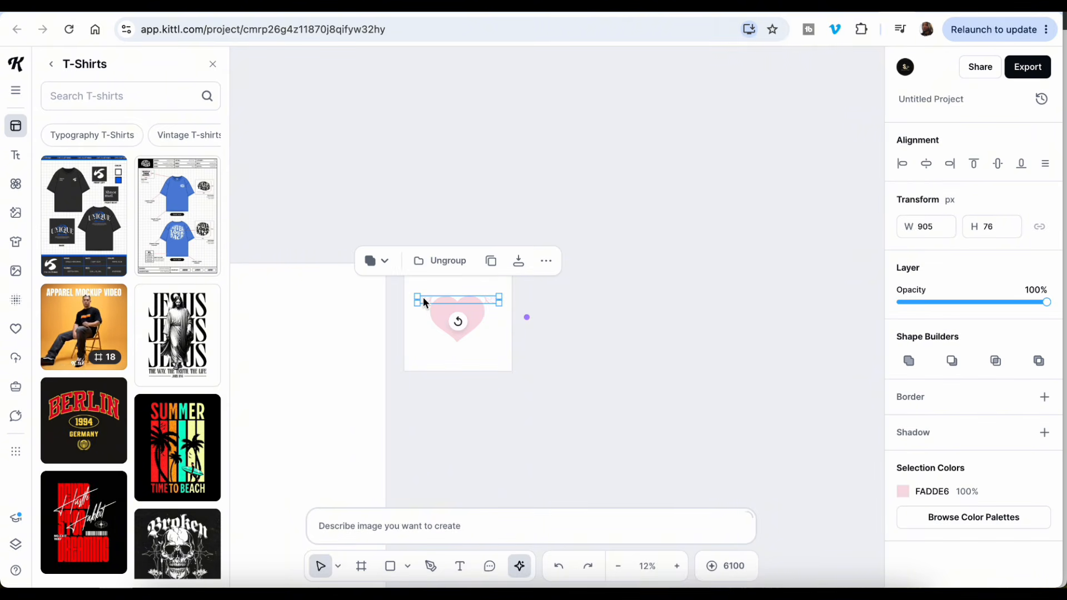
click(546, 260)
click(570, 371)
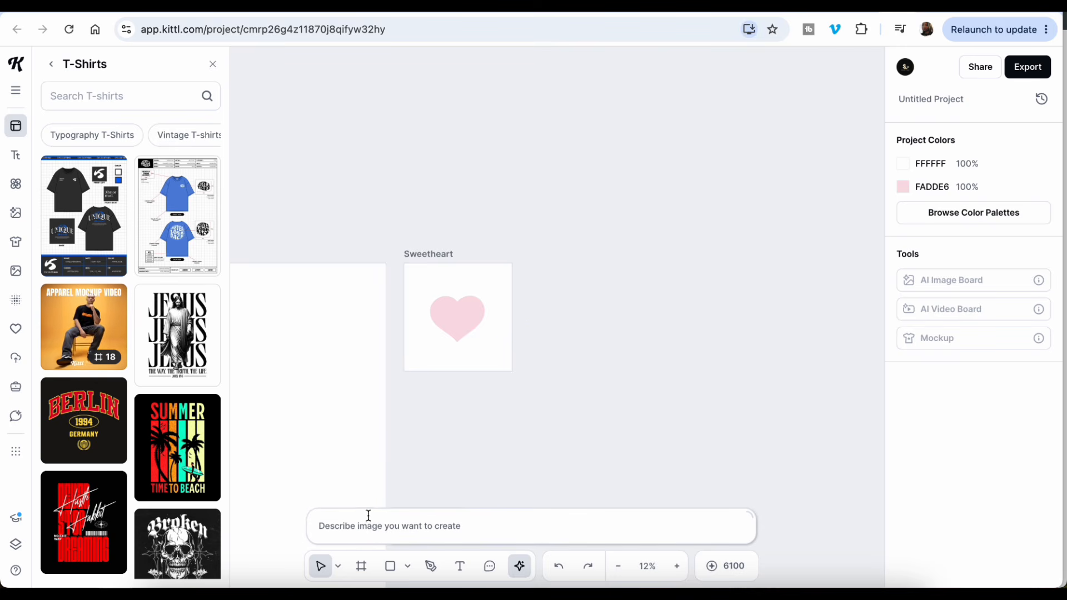
Generate an image with ChatGPT Image 2 from the prompt "Above the heart create Cutie in hot pink olor"
click(352, 527)
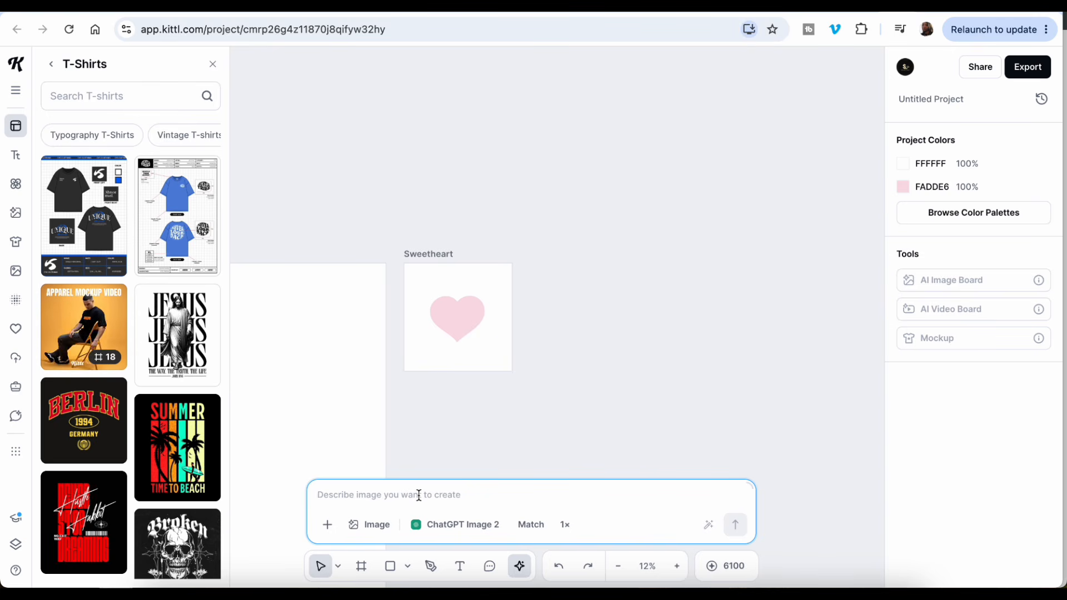
text(Abo)
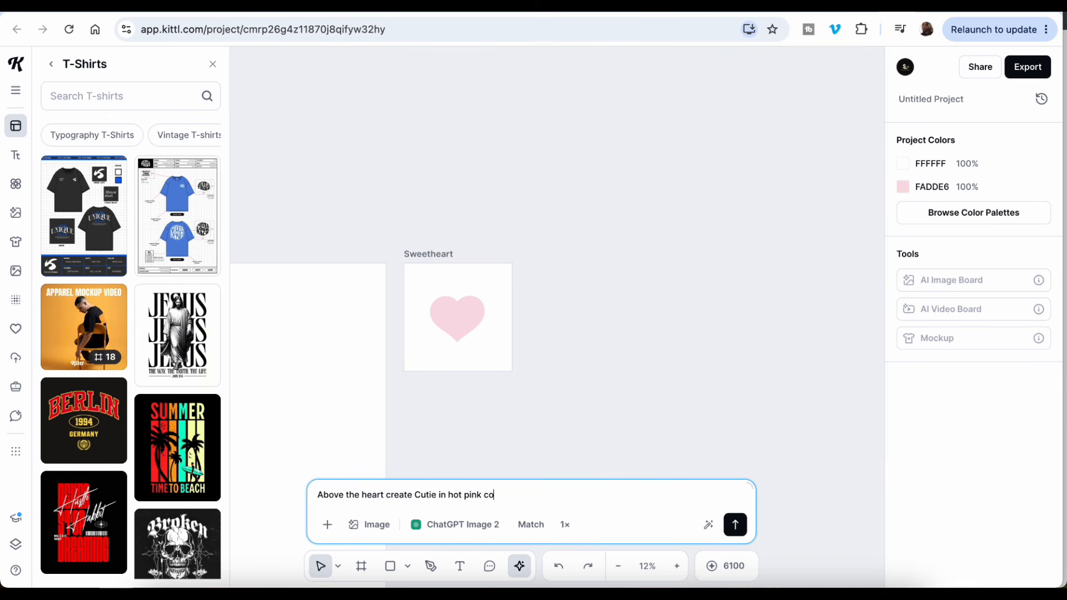
click(735, 525)
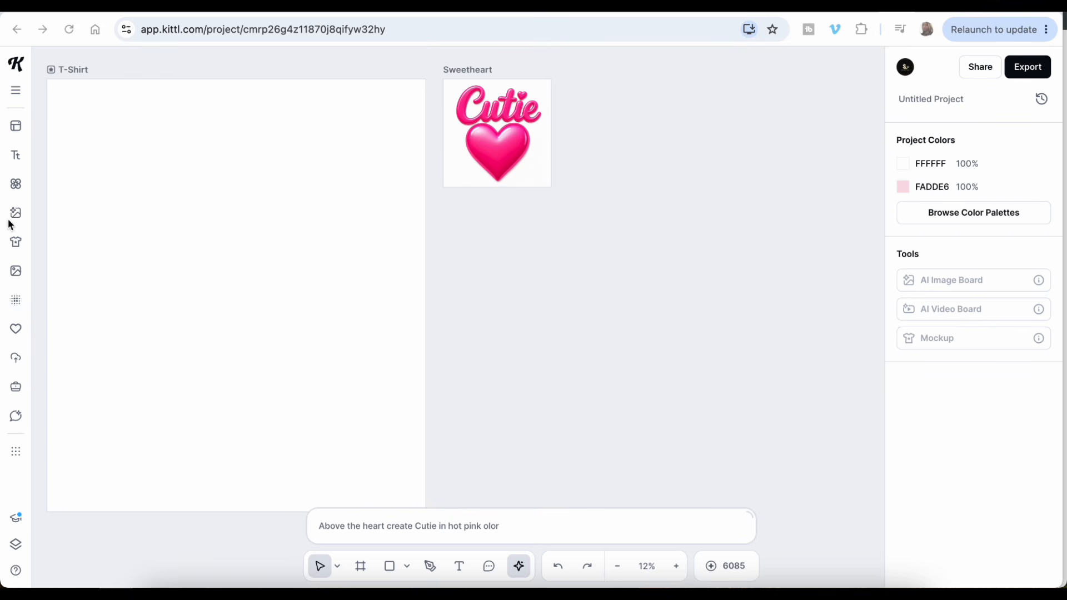
Examine the template categories and the full Trending Now template collection, and close the template library
click(22, 129)
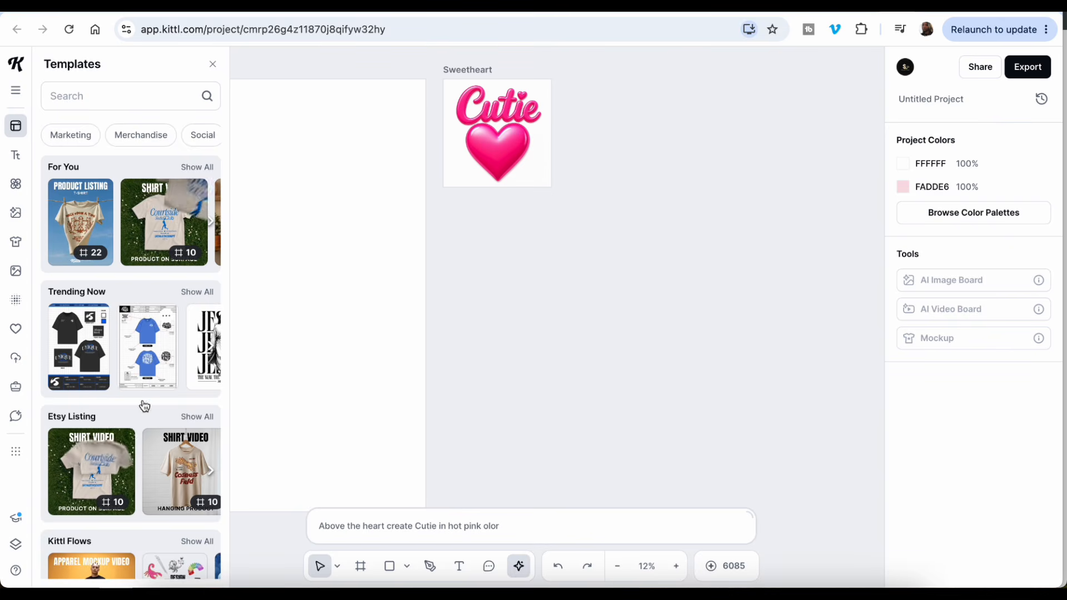
scroll(144, 406, down, 8)
scroll(146, 413, up, 5)
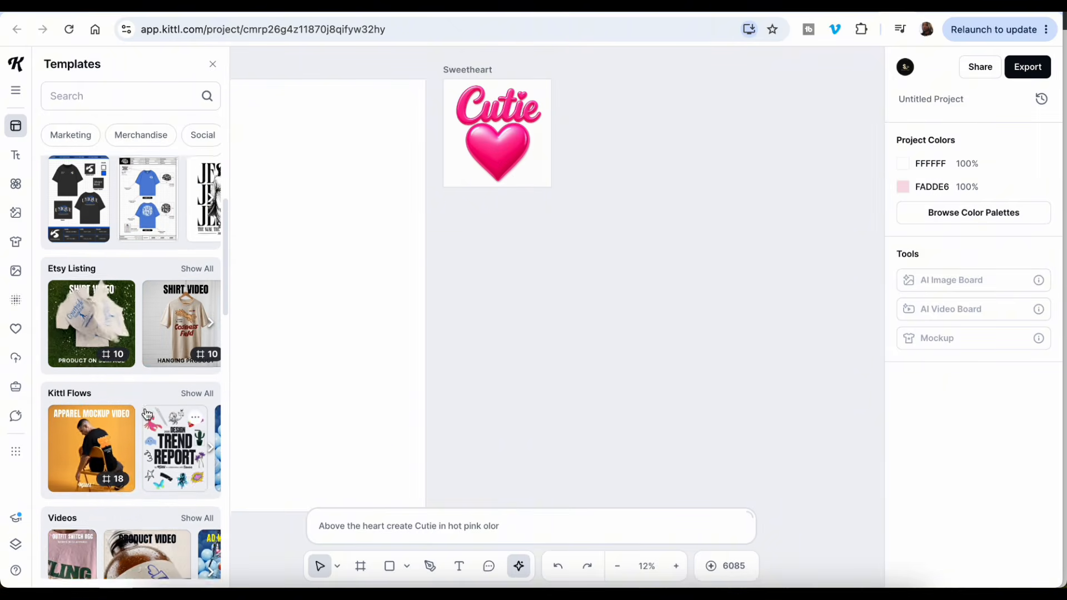
scroll(146, 413, up, 3)
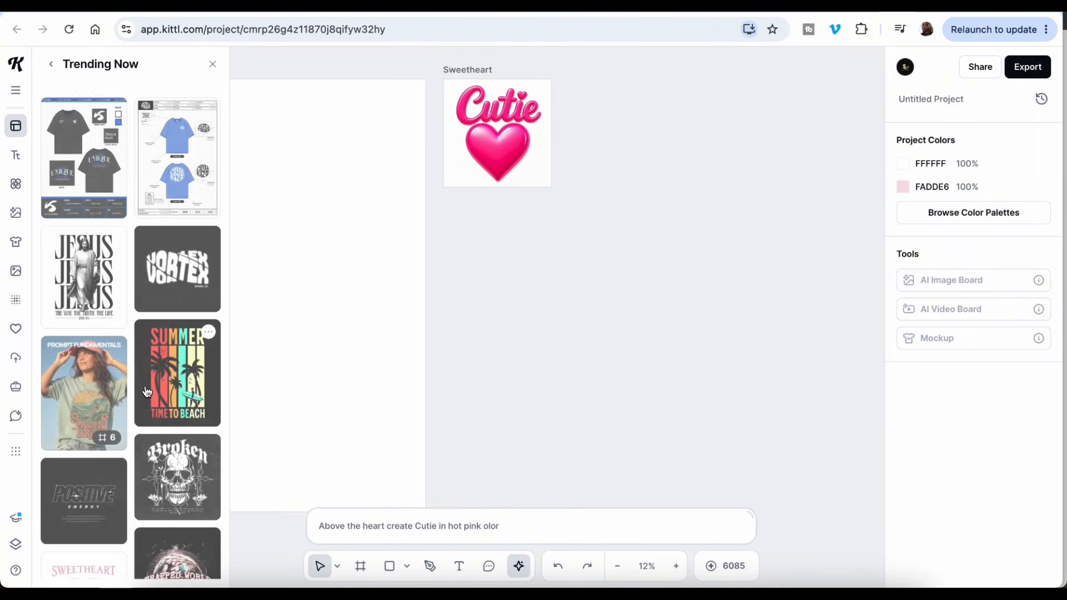
scroll(147, 389, down, 10)
scroll(147, 390, down, 5)
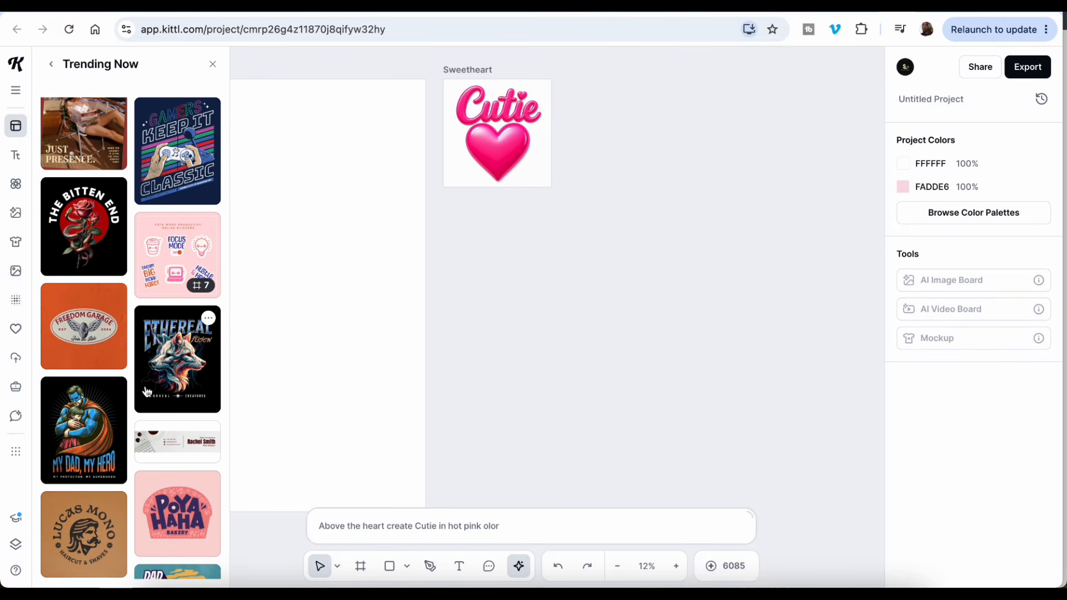
scroll(148, 391, down, 10)
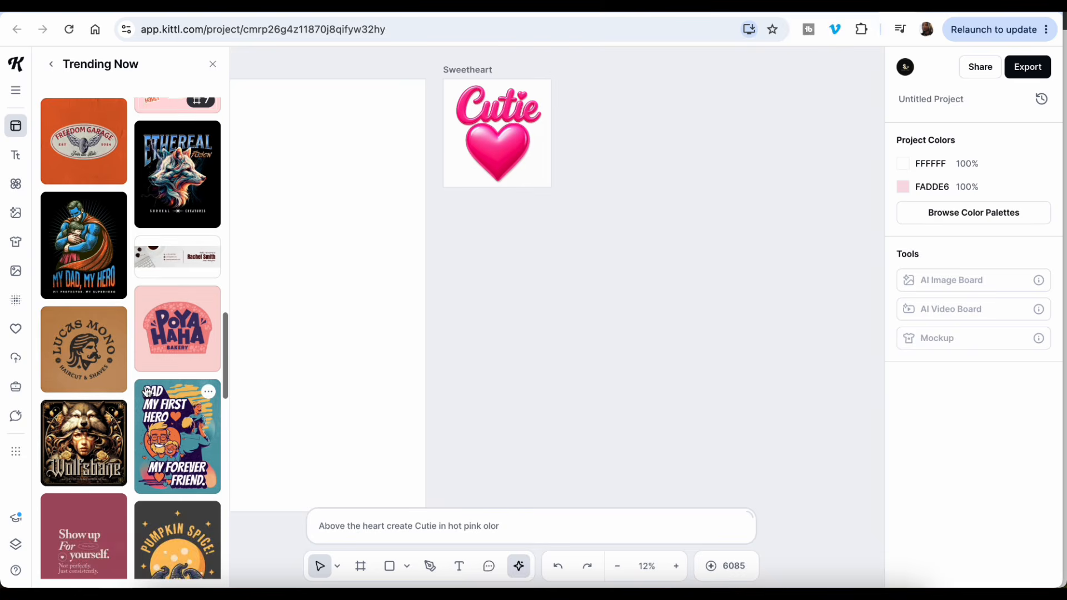
scroll(147, 391, down, 4)
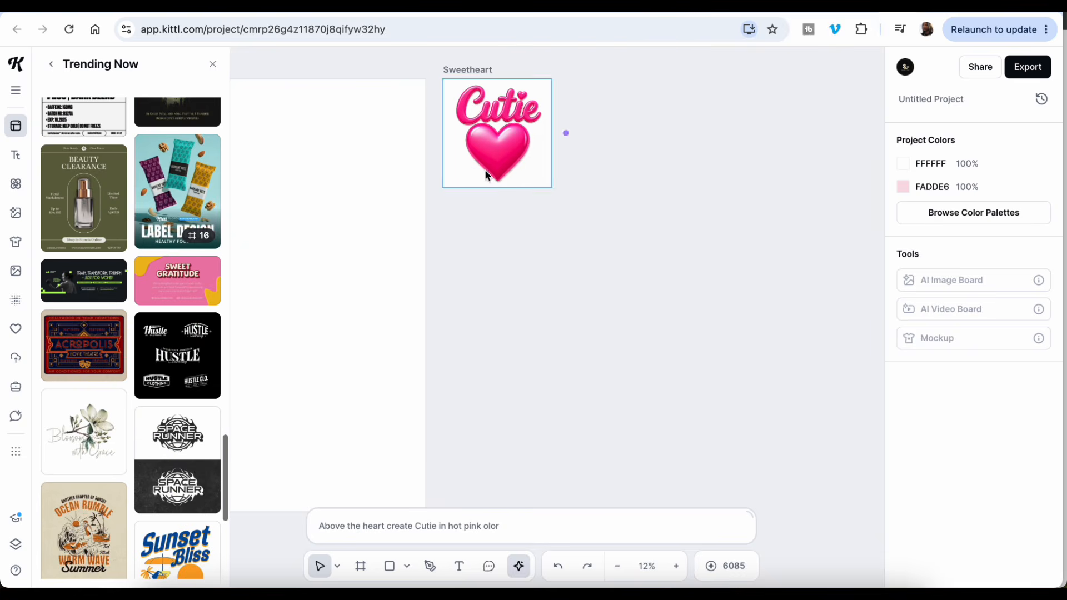
scroll(143, 449, down, 8)
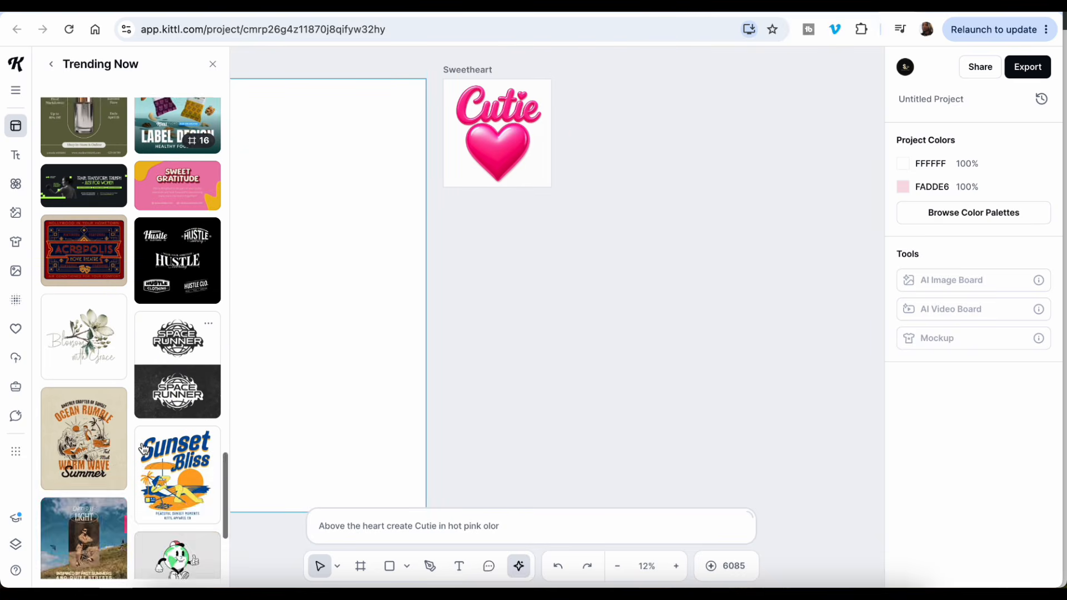
scroll(143, 449, down, 11)
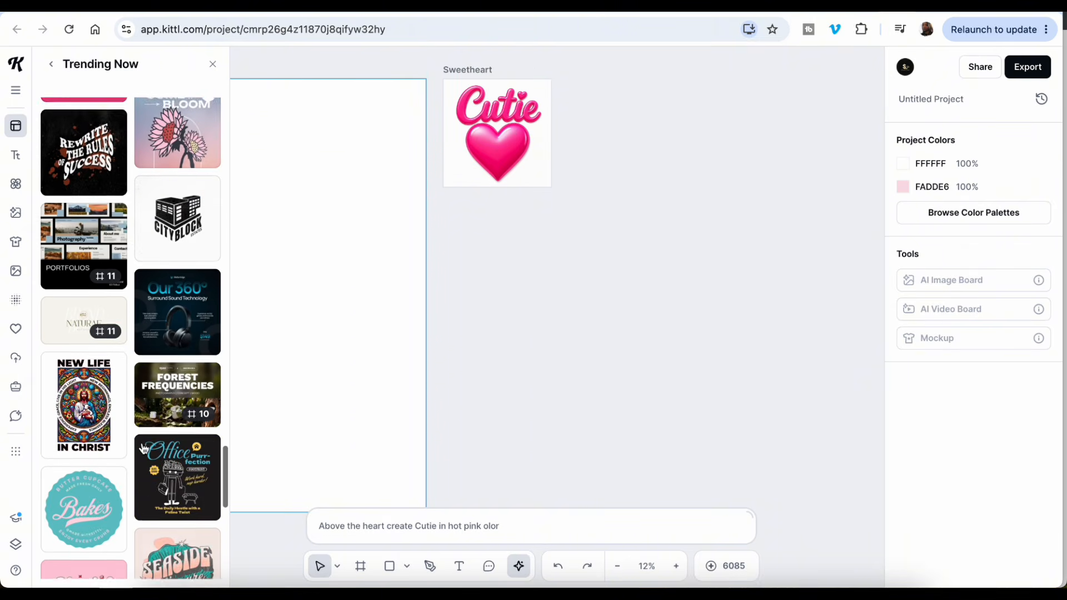
scroll(144, 449, down, 3)
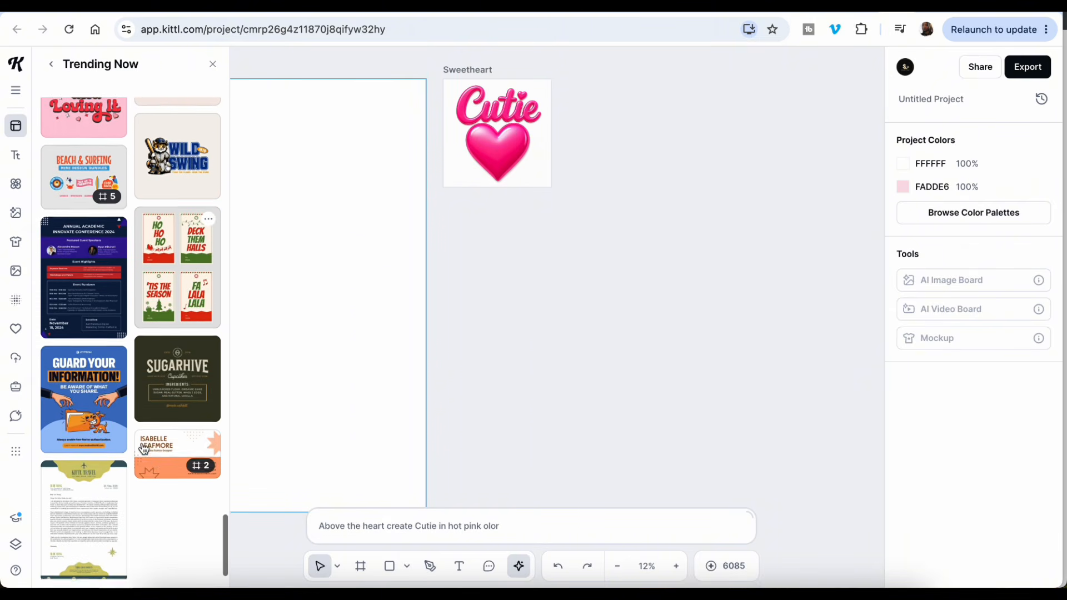
scroll(143, 449, up, 20)
scroll(143, 449, up, 15)
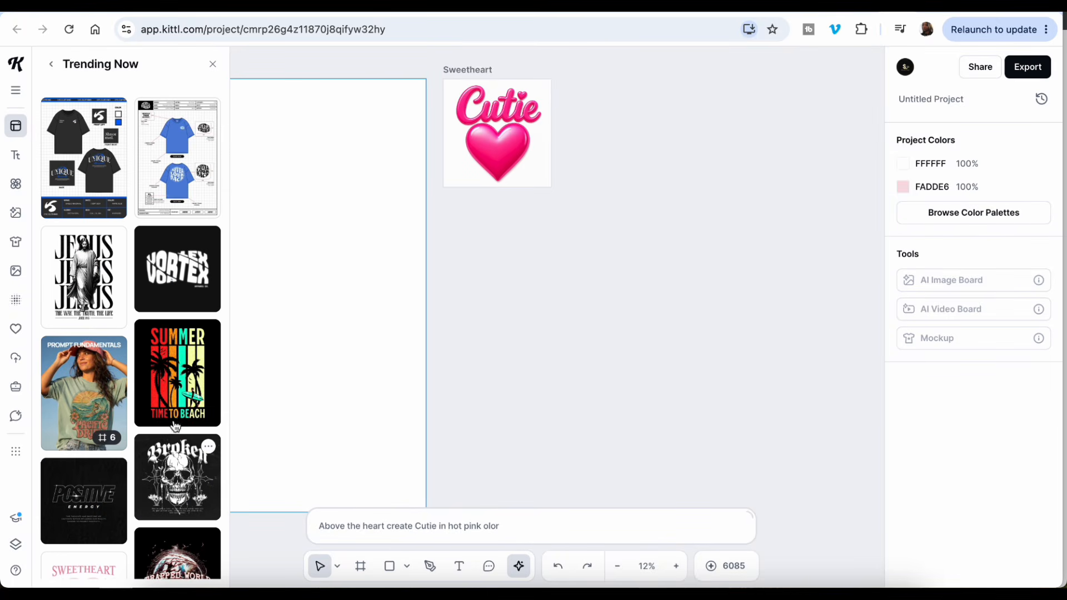
click(212, 64)
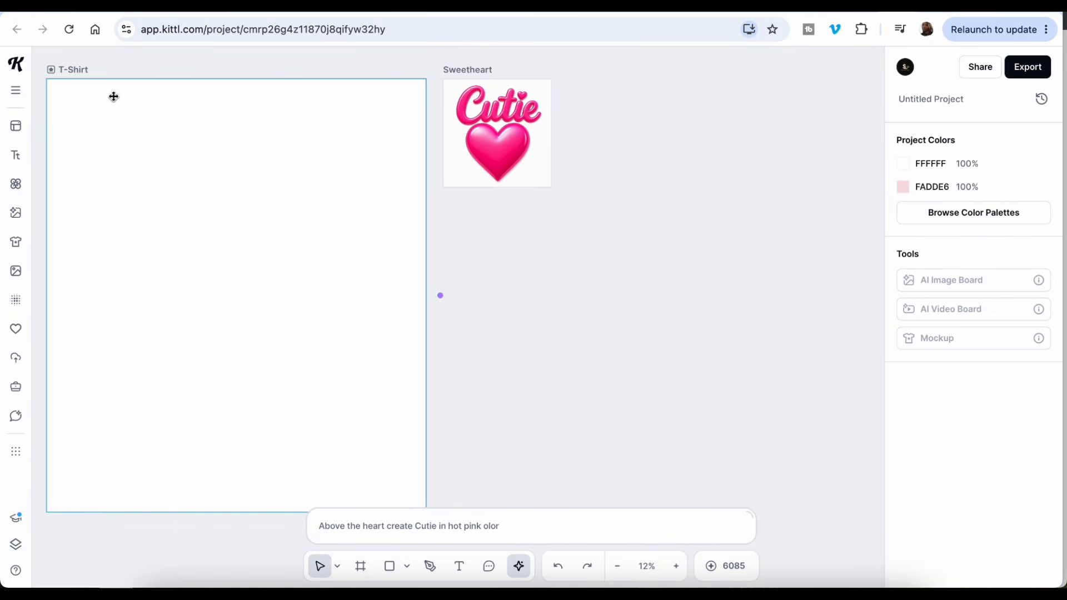
Create a new project with a T-Shirt artboard of 4200 × 4800 px
click(15, 90)
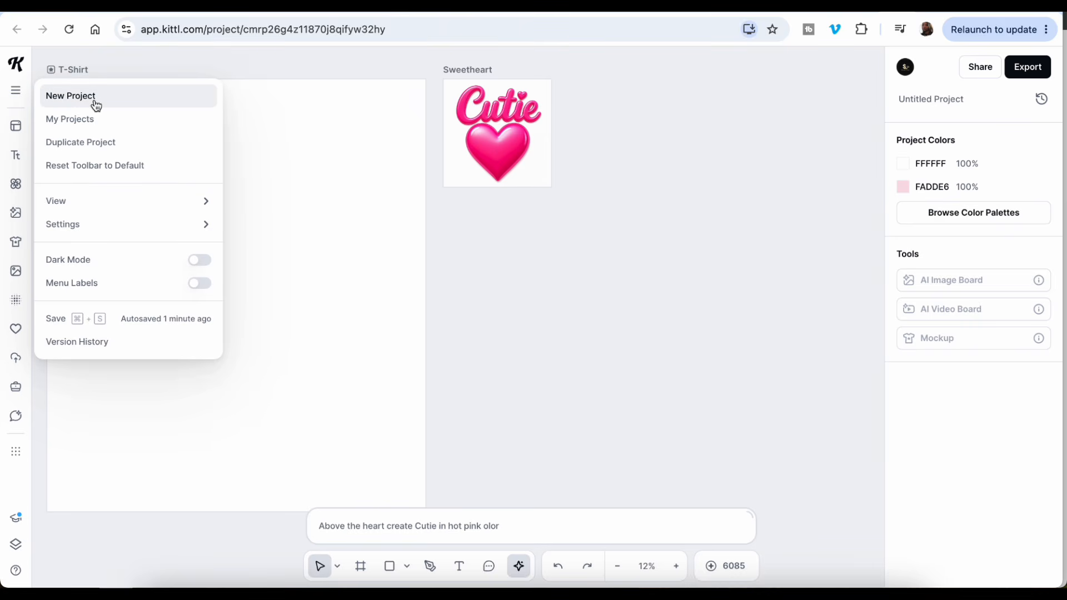
click(96, 104)
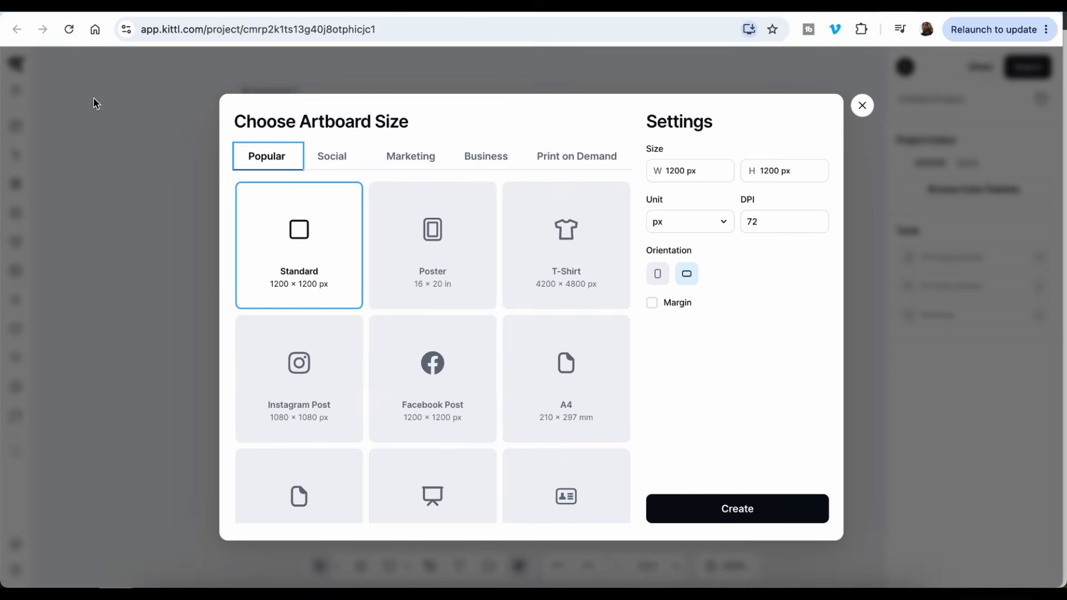
click(577, 227)
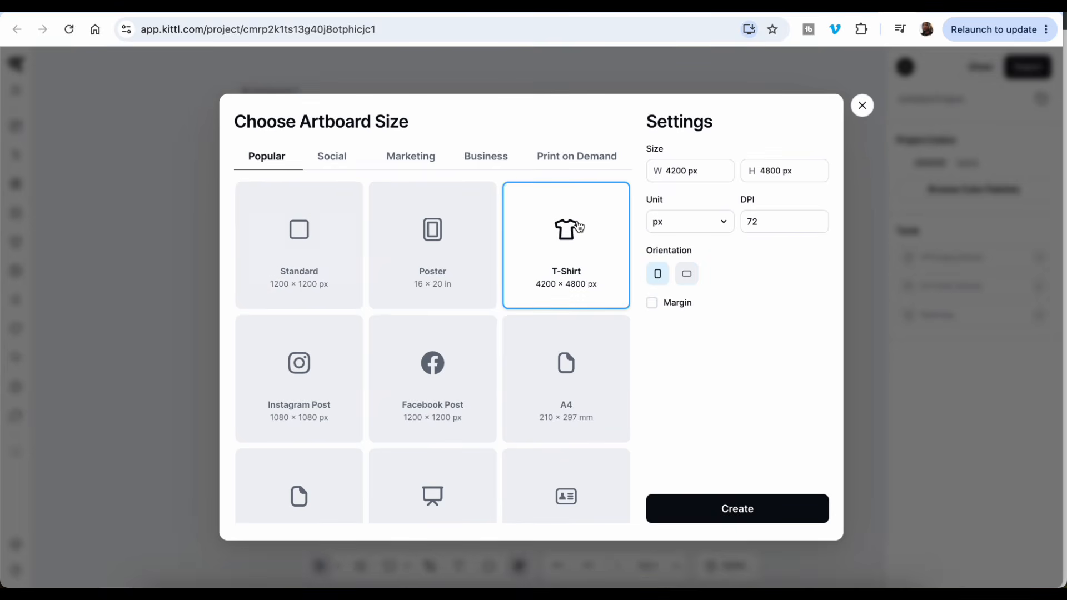
click(741, 509)
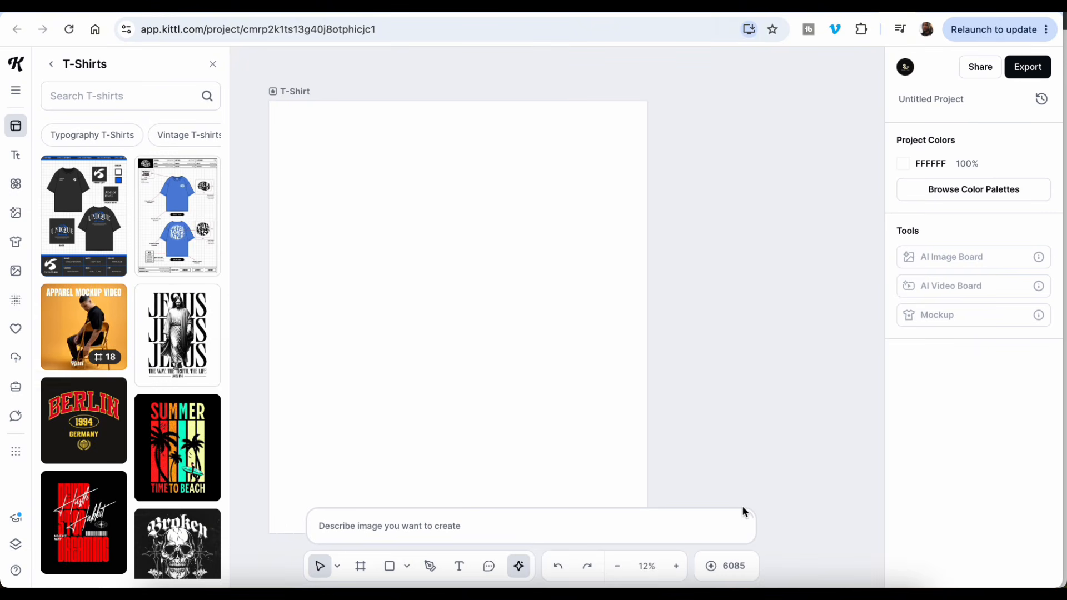
Examine the AI image prompt box with its add options, and the canvas's text and selection tools
click(409, 528)
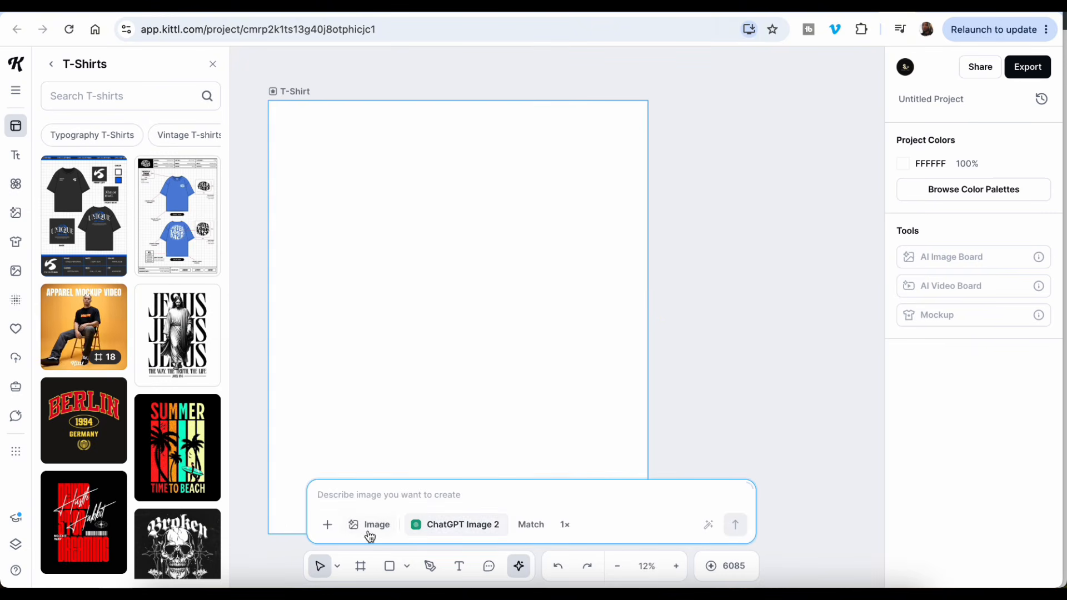
click(329, 528)
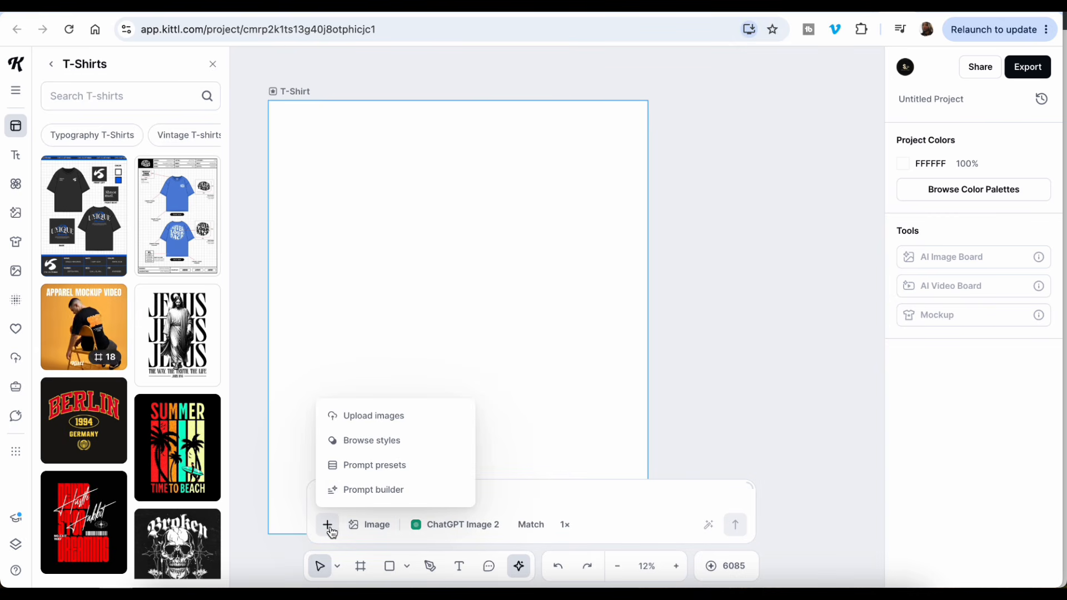
click(329, 528)
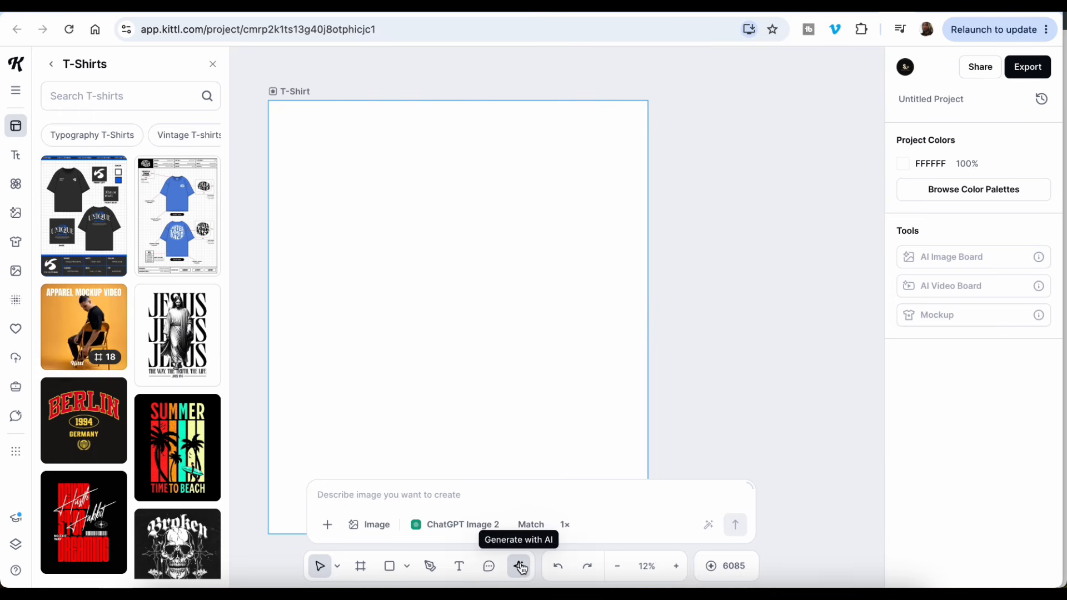
click(521, 566)
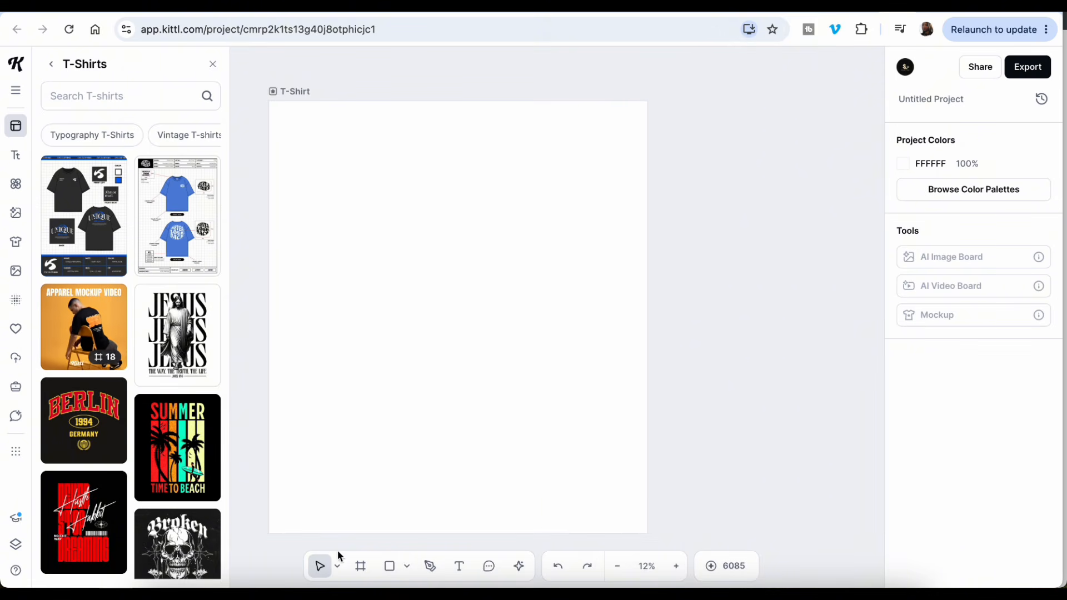
click(459, 567)
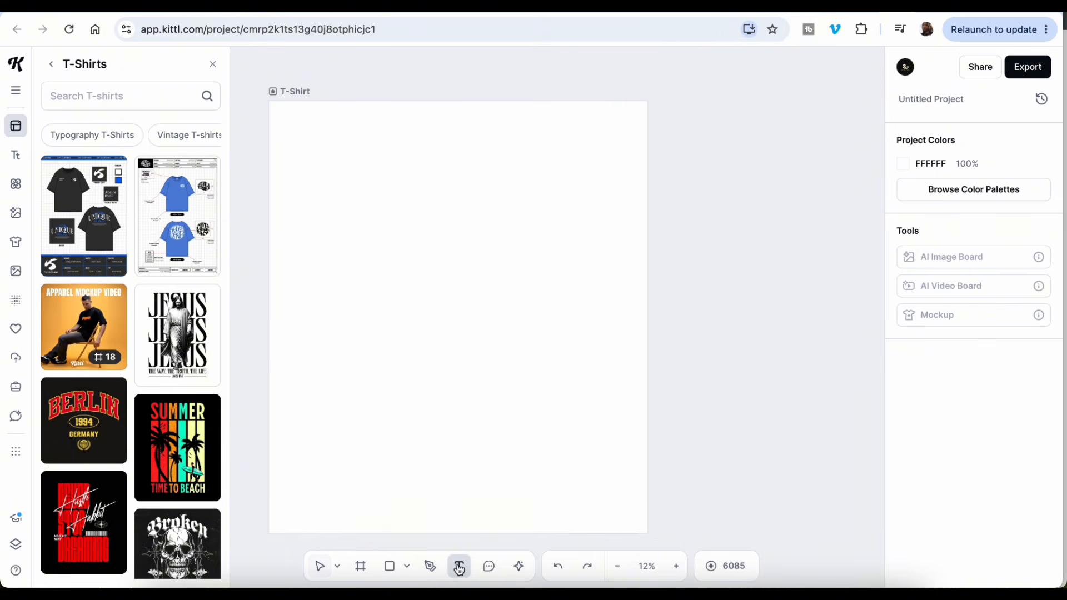
click(320, 566)
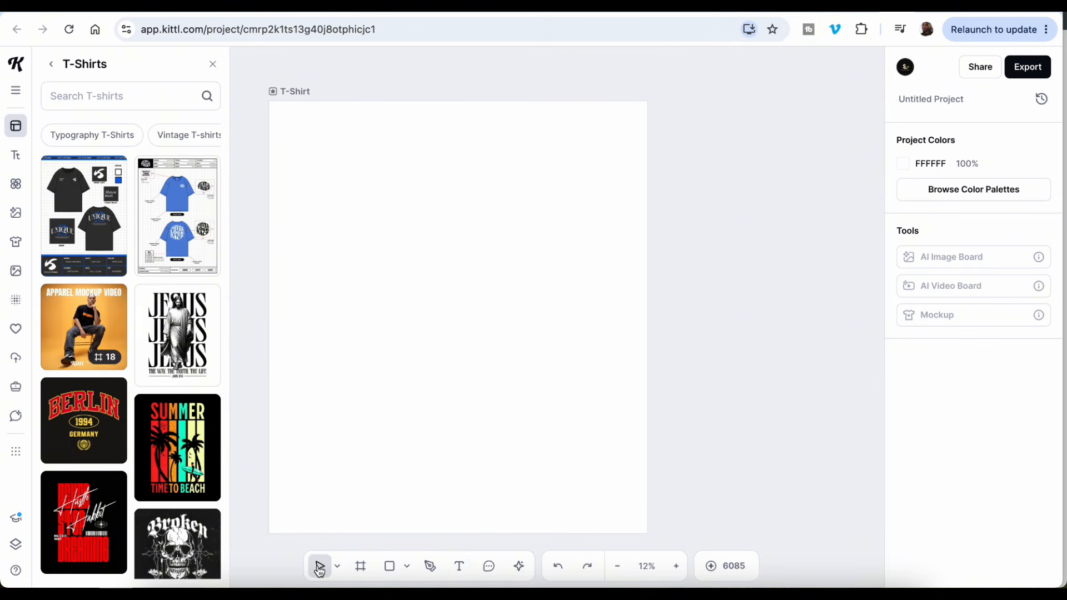
click(337, 567)
click(337, 568)
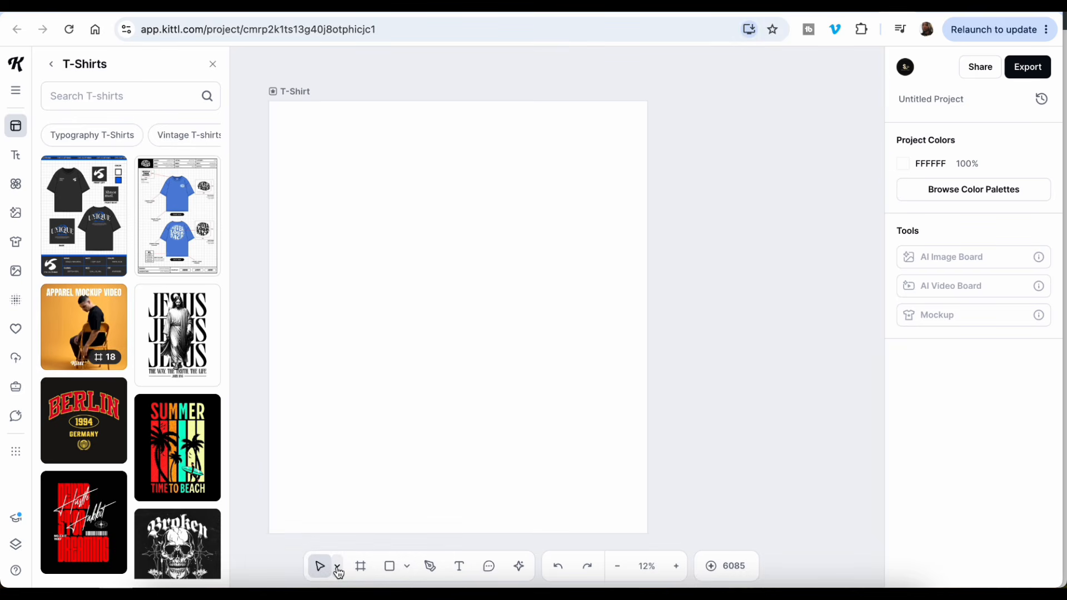
Add an AI image board from the T-Shirt artboard and begin its prompt with "create a graffitti with nice bright colors"
click(417, 198)
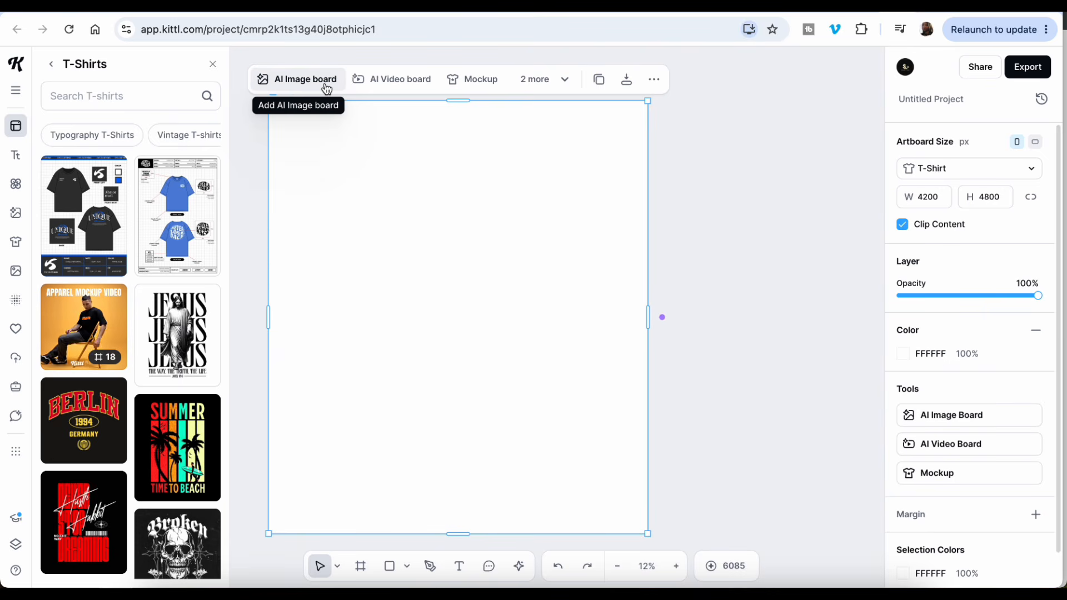
click(326, 83)
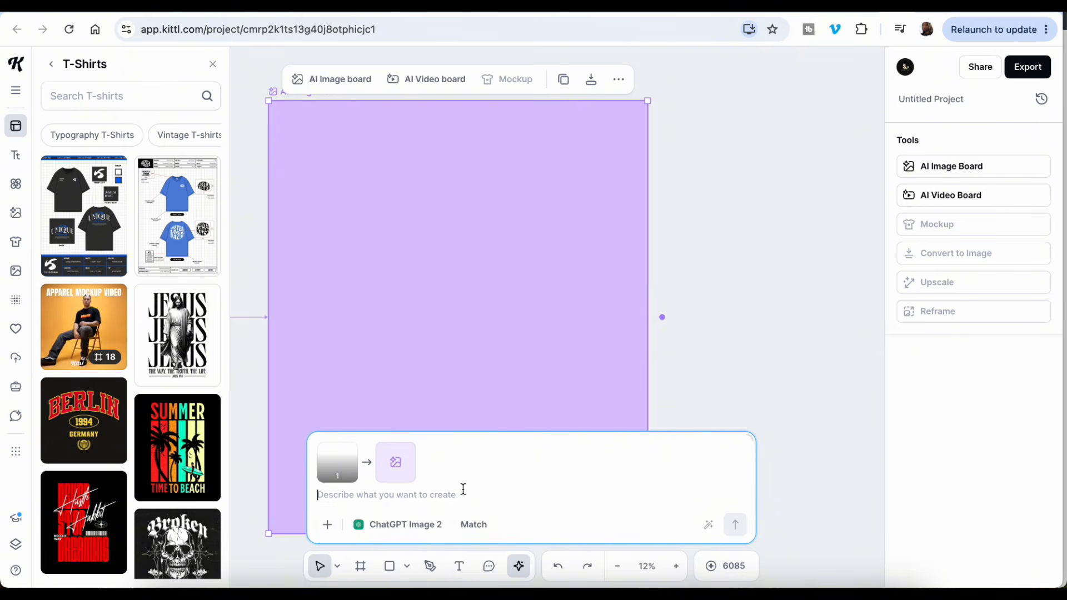
text(create a graffi)
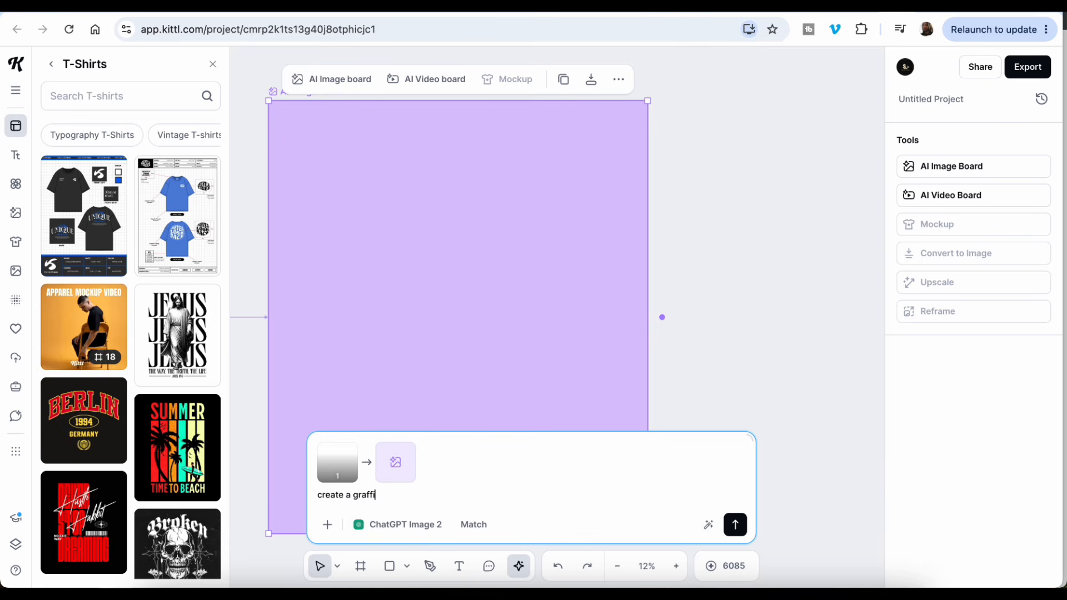
text(tti with nice bri)
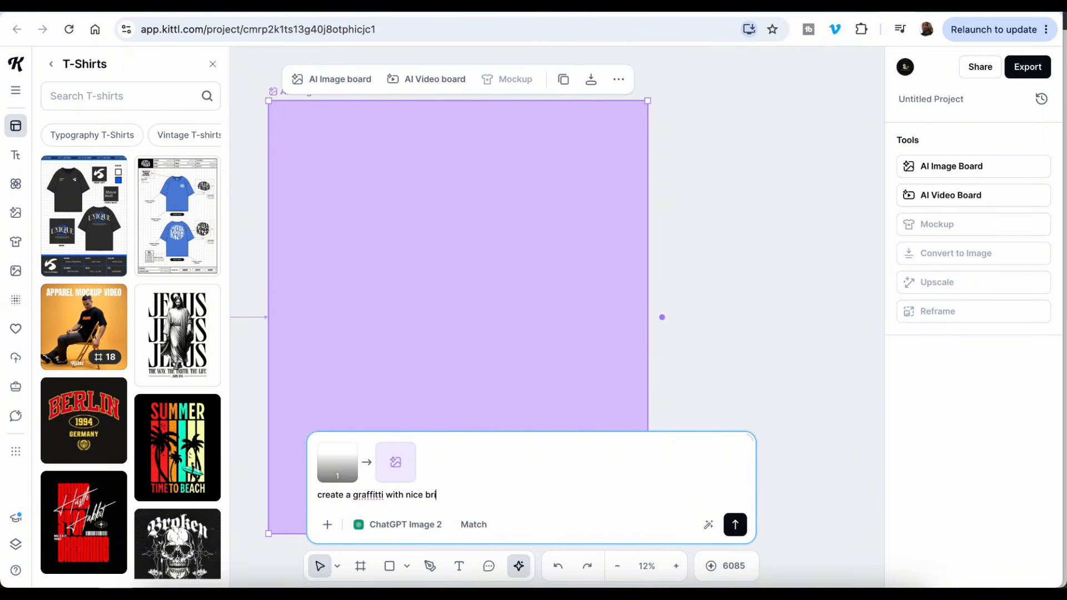
text(ght co)
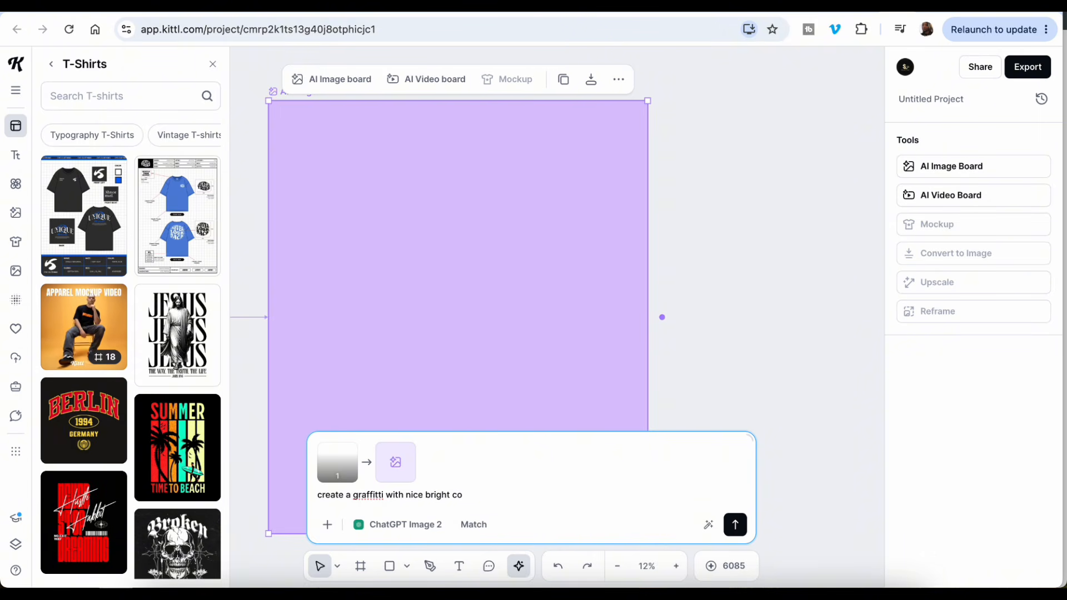
text(lors)
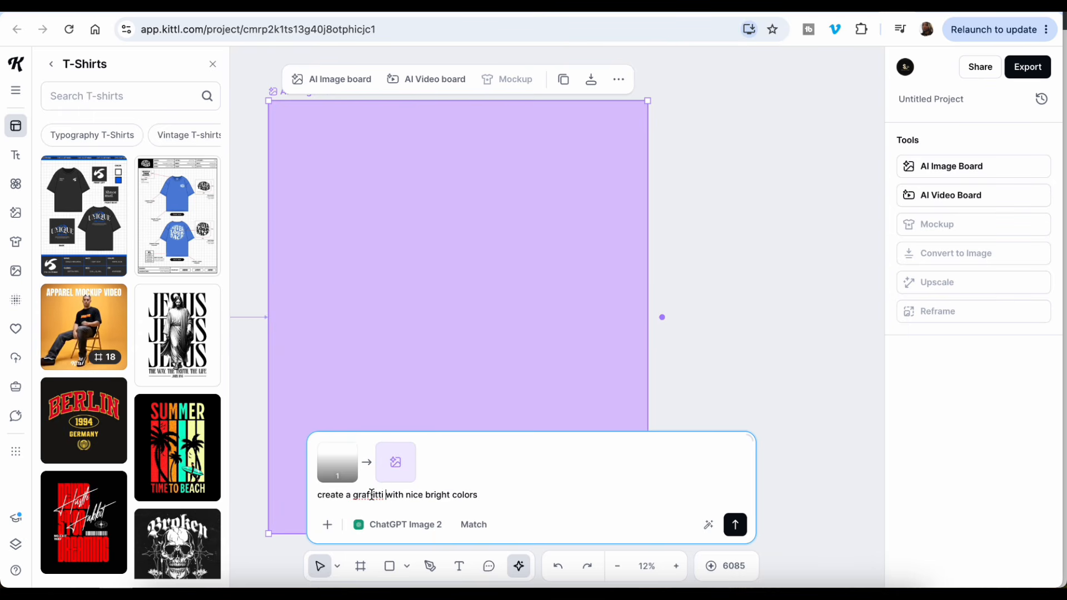
Correct the misspelled word to "graffiti", extend the prompt with thats says "I am that girl", and generate the image with ChatGPT Image 2
right_click(372, 495)
click(451, 189)
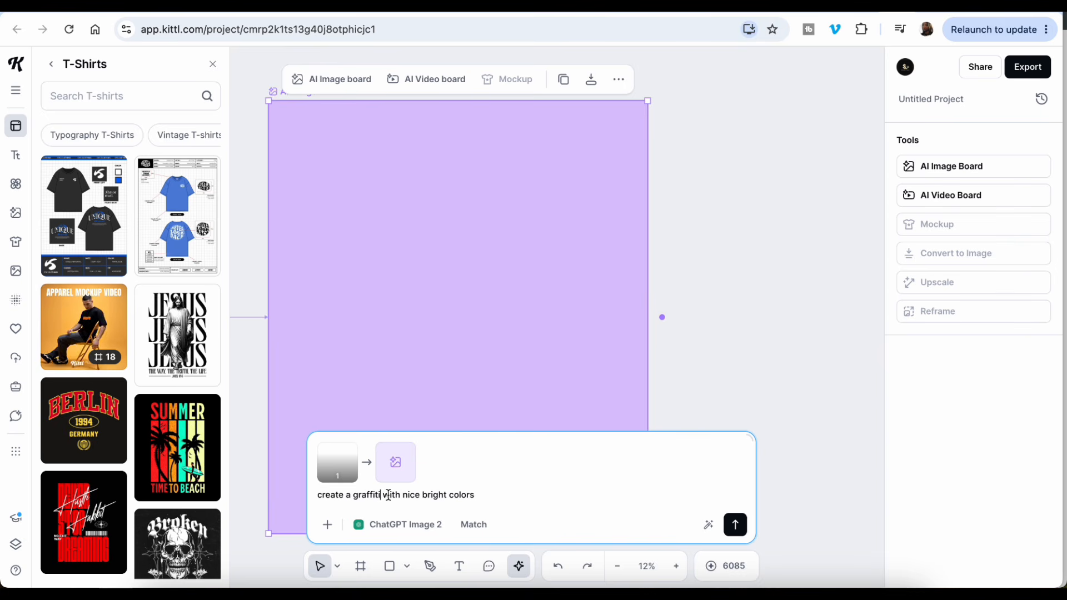
key(BackSpace)
key(End)
text(thats say)
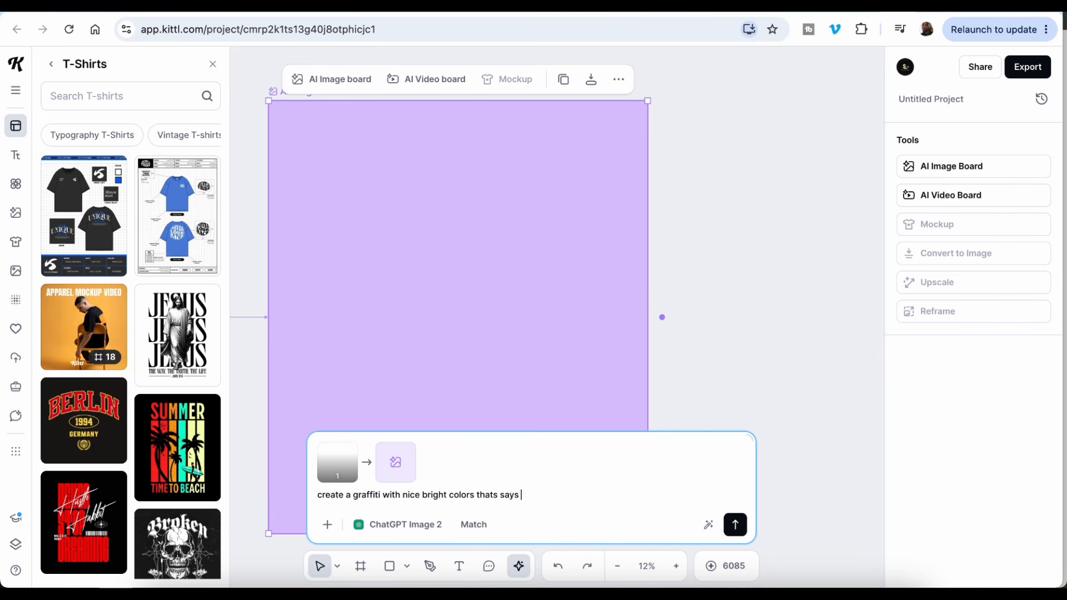
text(s "I am )
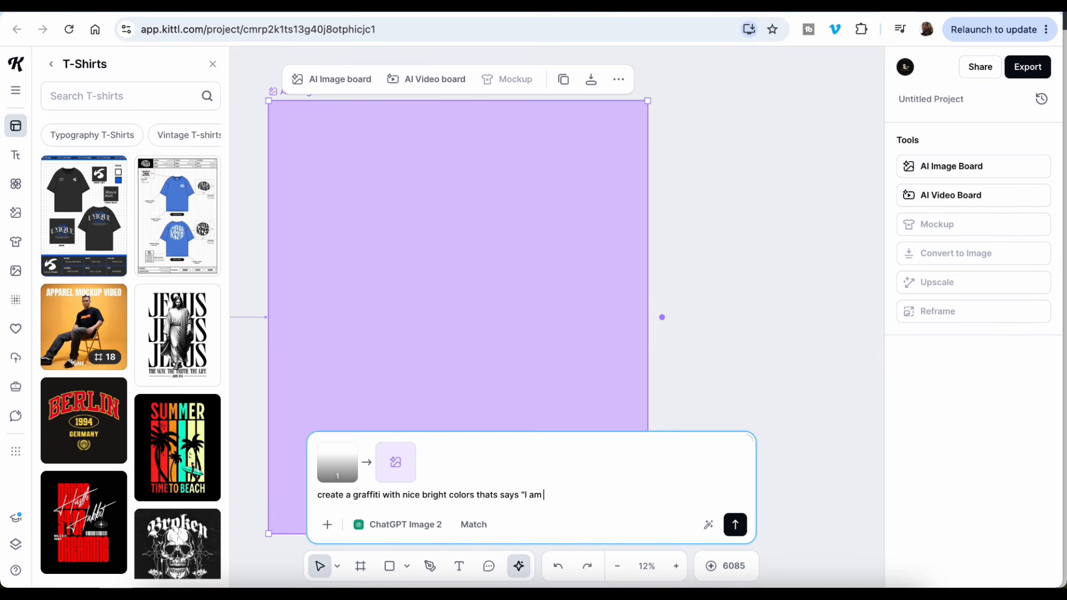
text(that gi)
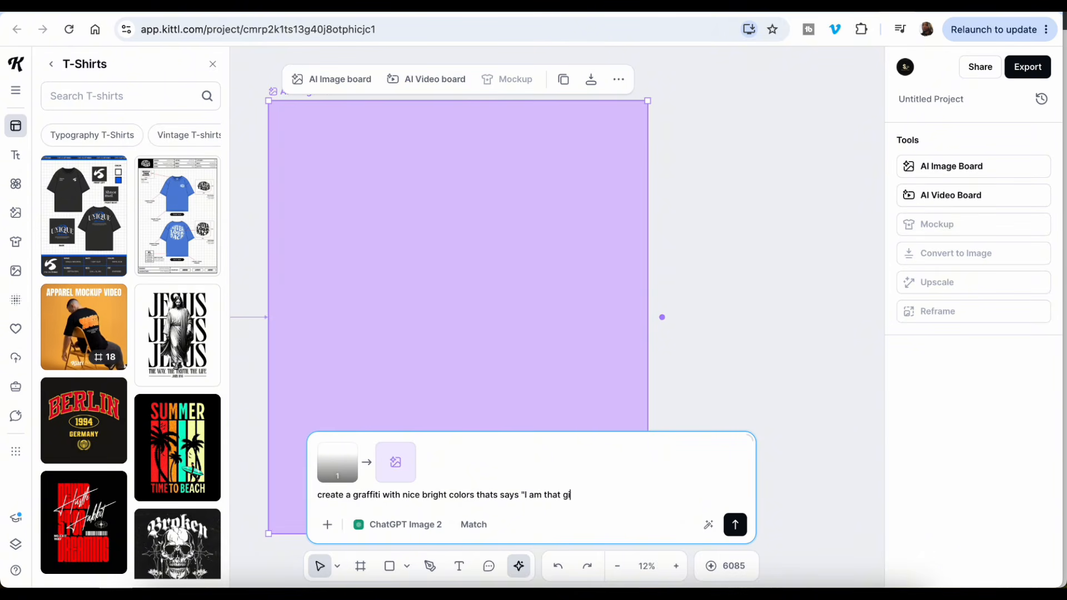
text(rl")
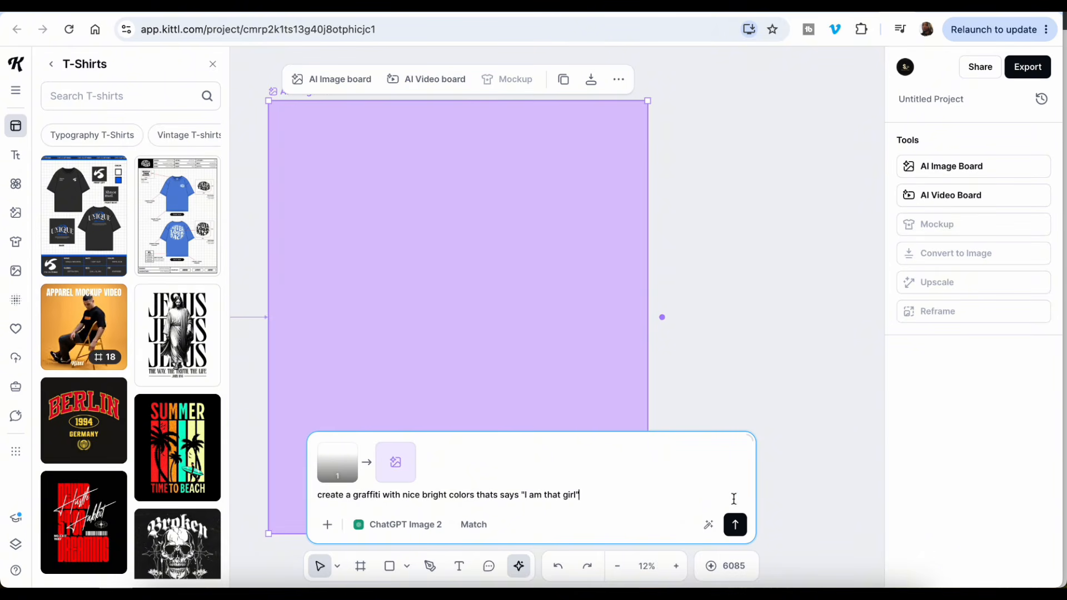
click(735, 524)
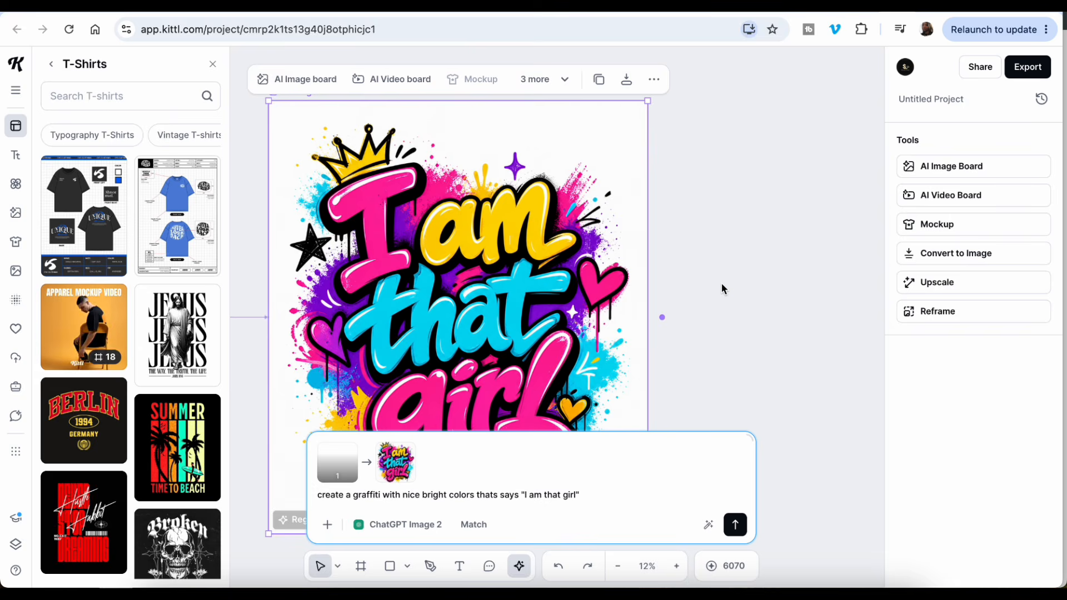
Examine the generated graffiti artwork from its crown to the paint drips beneath the lettering
scroll(722, 289, down, 3)
scroll(722, 289, up, 5)
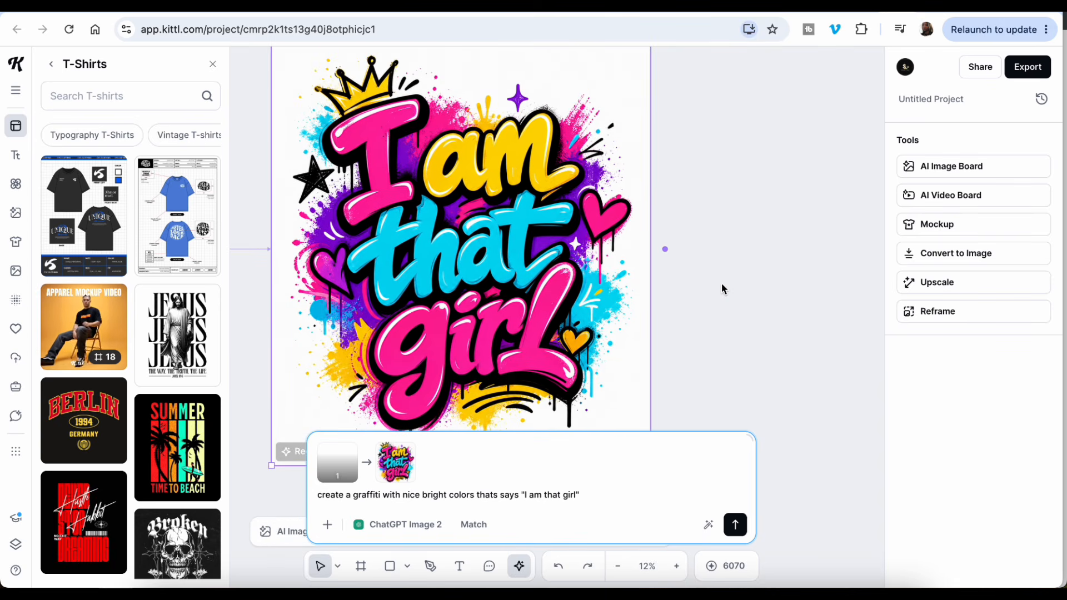
scroll(721, 289, down, 2)
scroll(721, 289, up, 2)
scroll(721, 288, left, 2)
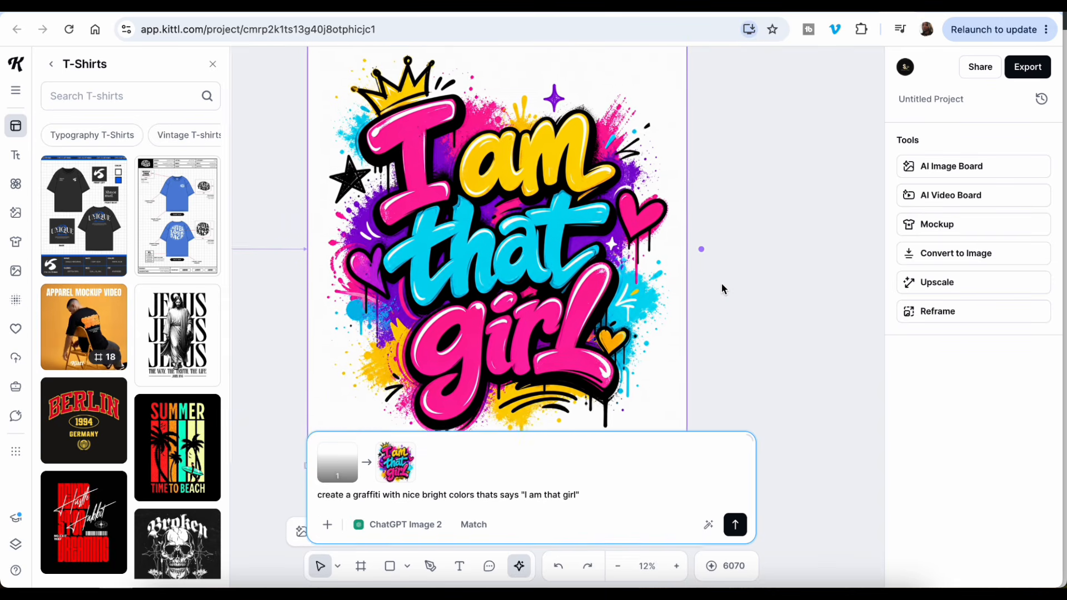
scroll(722, 288, right, 2)
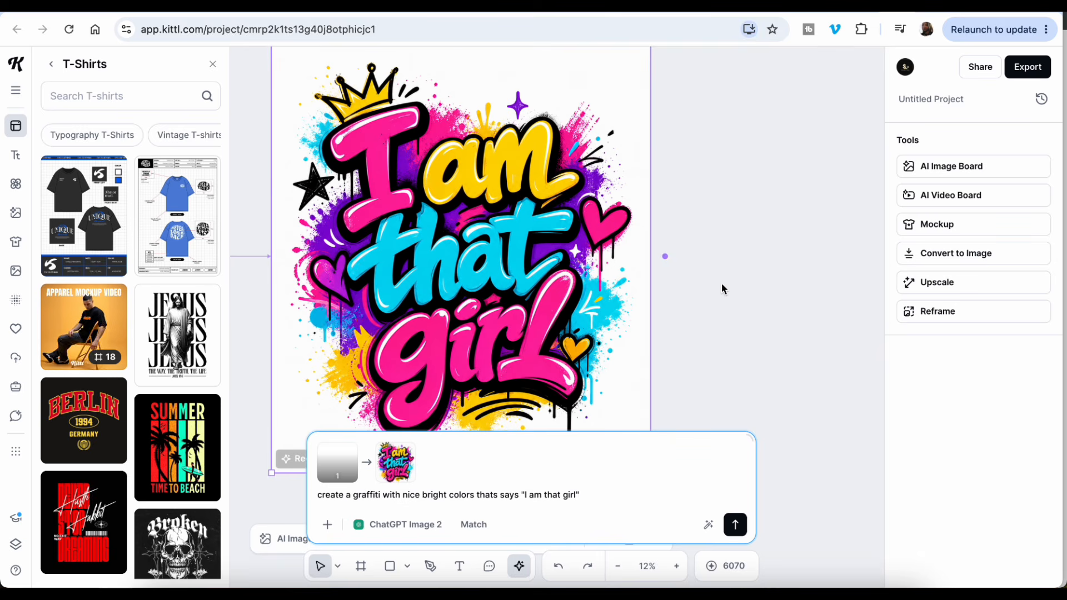
scroll(721, 284, up, 2)
scroll(722, 284, left, 2)
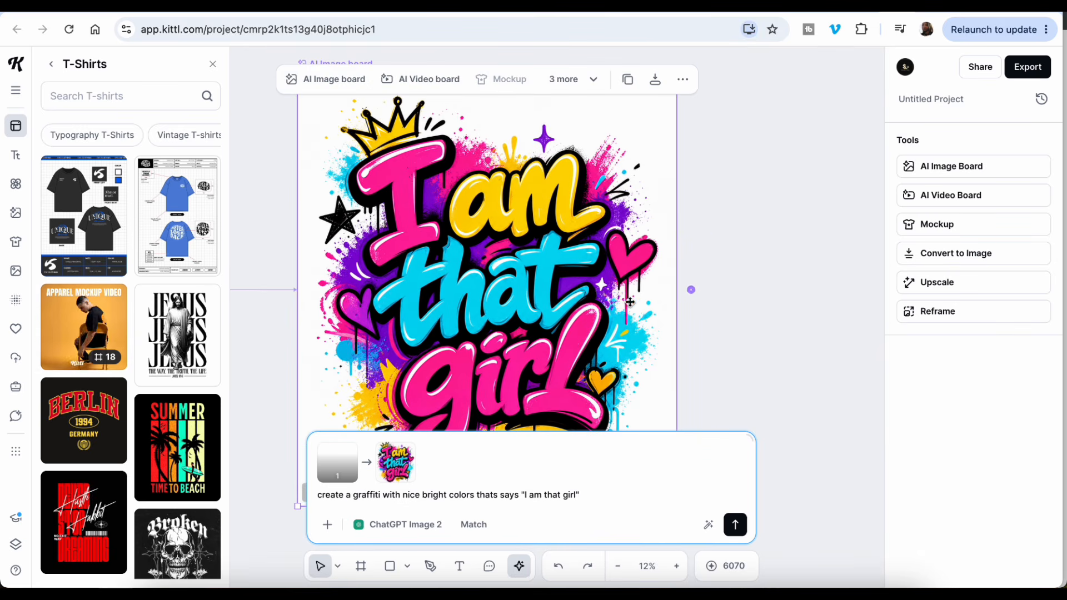
scroll(689, 295, down, 3)
scroll(630, 302, up, 2)
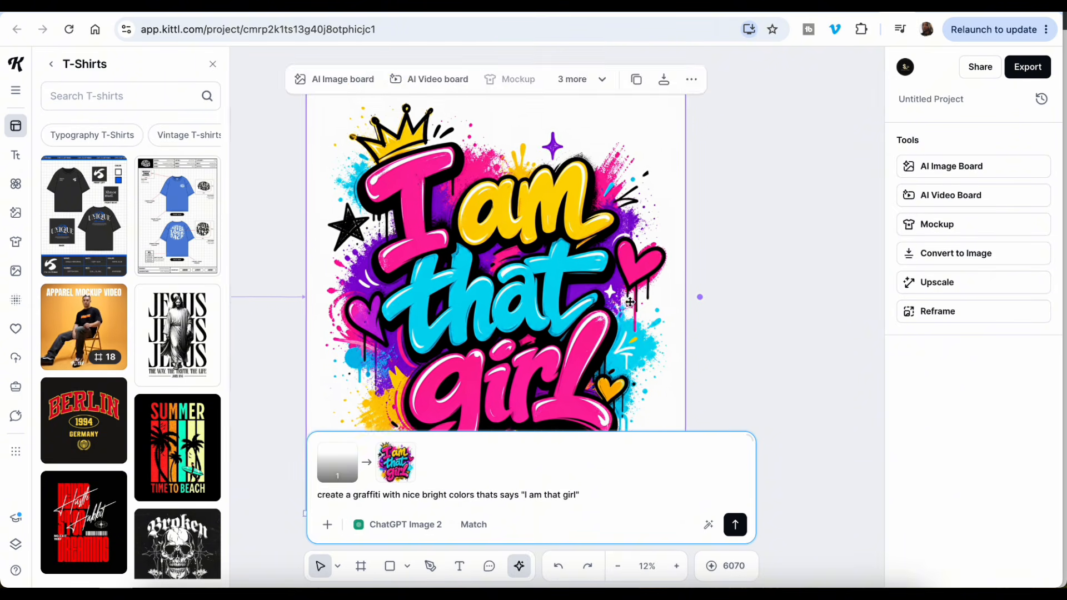
scroll(630, 302, down, 3)
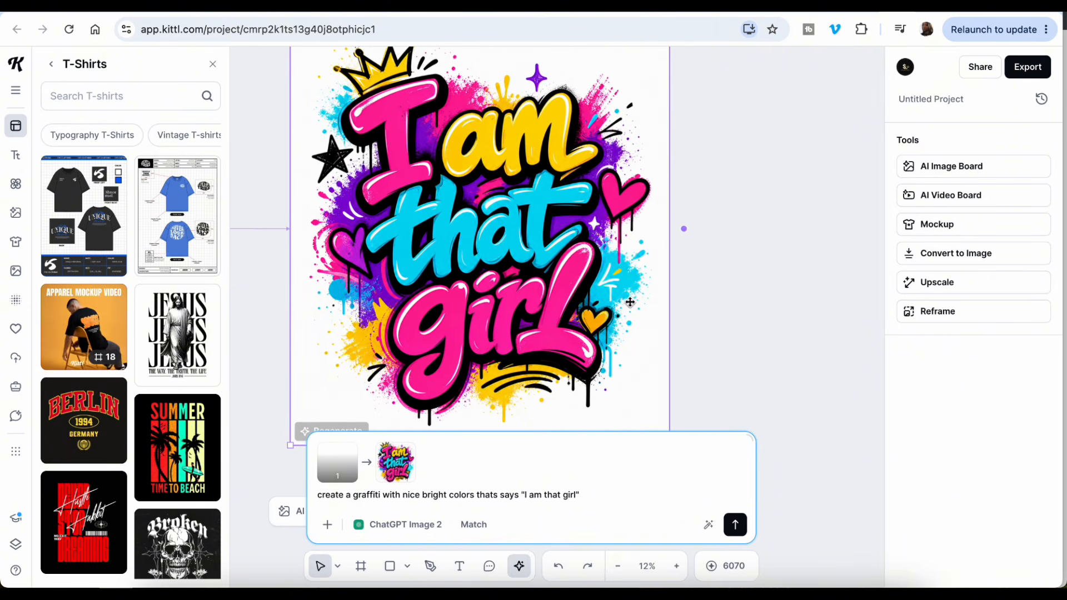
scroll(629, 302, up, 2)
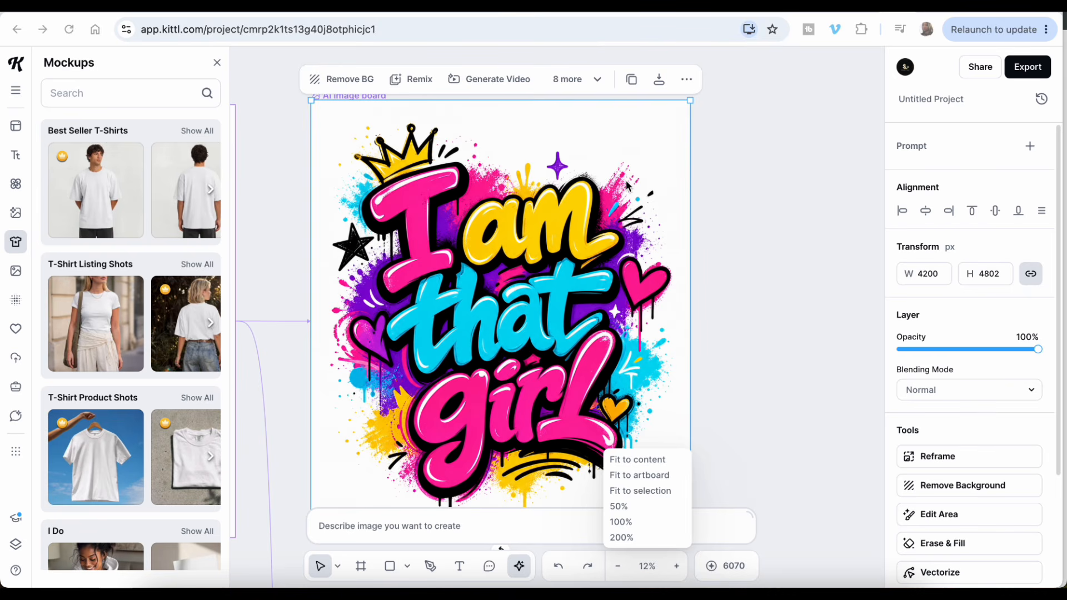
Remove the background from the generated "I am that girl" graffiti image
click(542, 205)
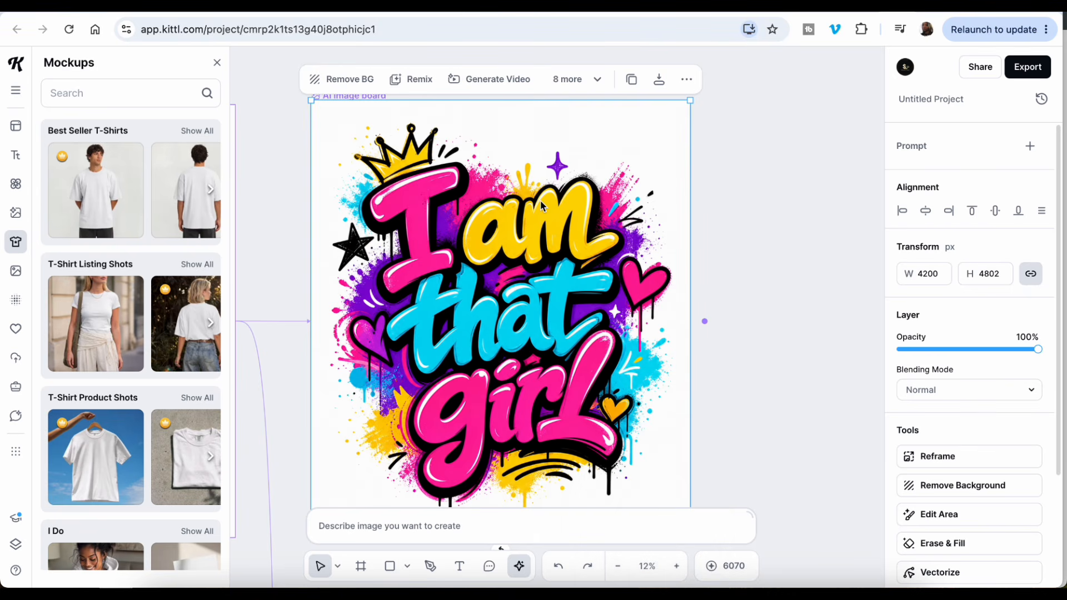
click(346, 83)
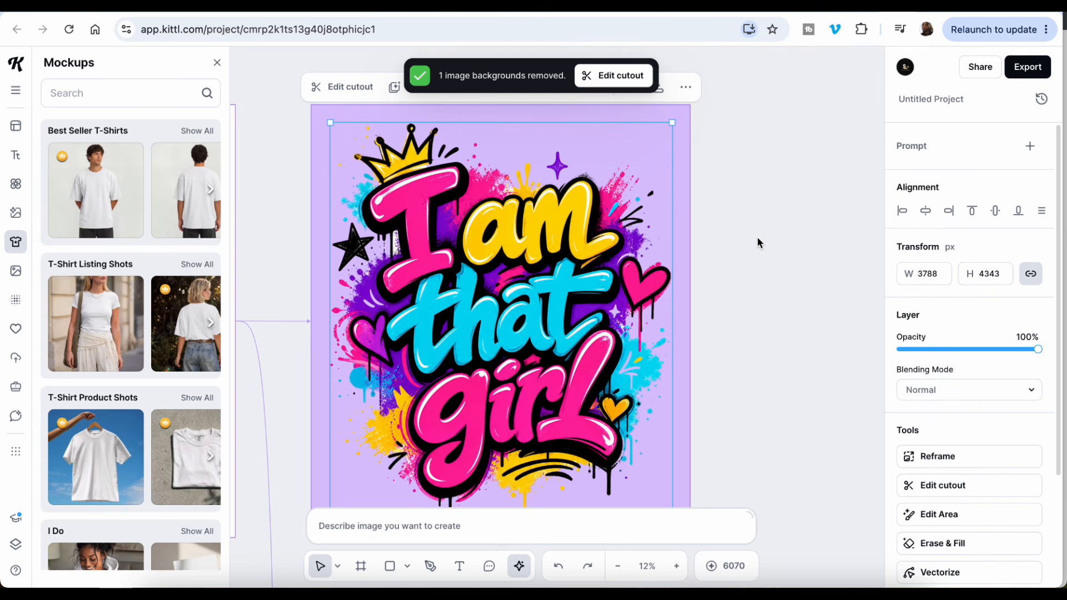
click(765, 231)
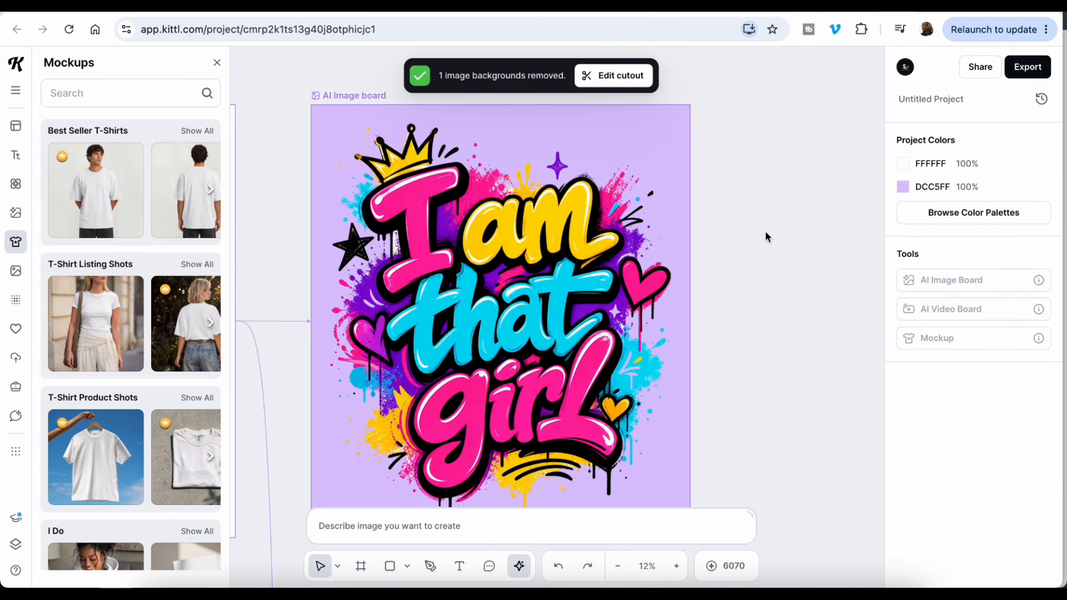
Move the cut-out graffiti artwork slightly down within the AI image board and look through its editing tools
click(614, 201)
drag(613, 201, 611, 222)
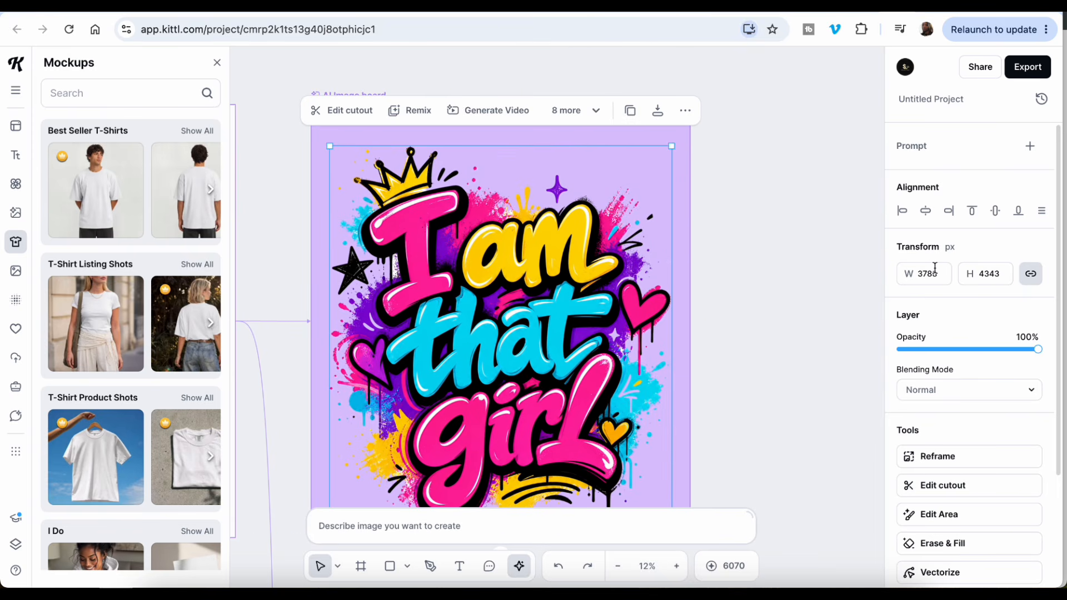
scroll(936, 268, down, 2)
scroll(935, 268, down, 3)
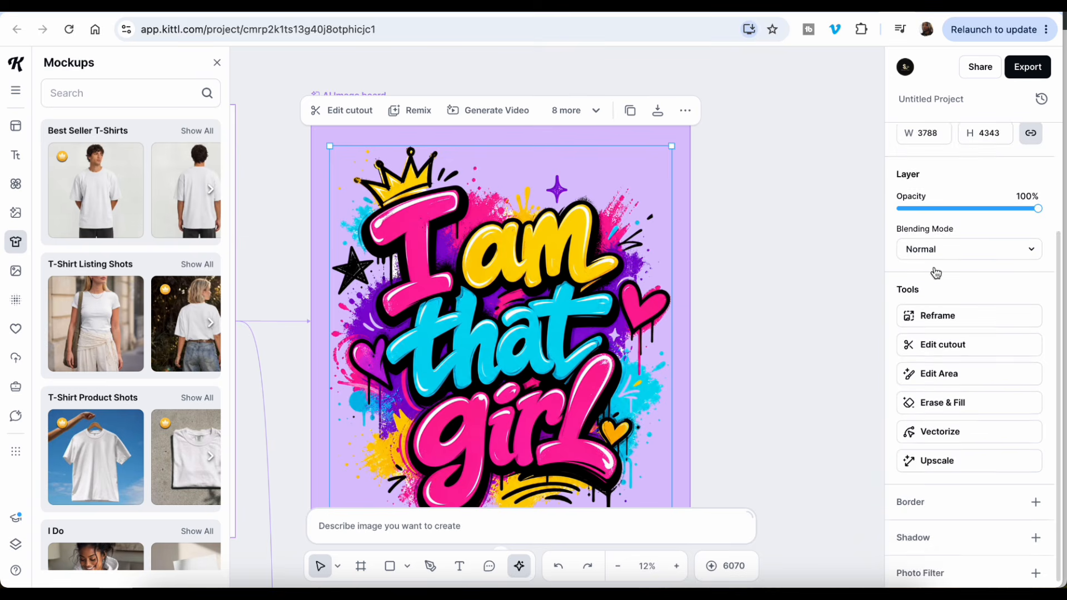
Generate a text prompt from the cut-out "I am that girl" graffiti artwork
scroll(935, 268, up, 4)
click(1029, 145)
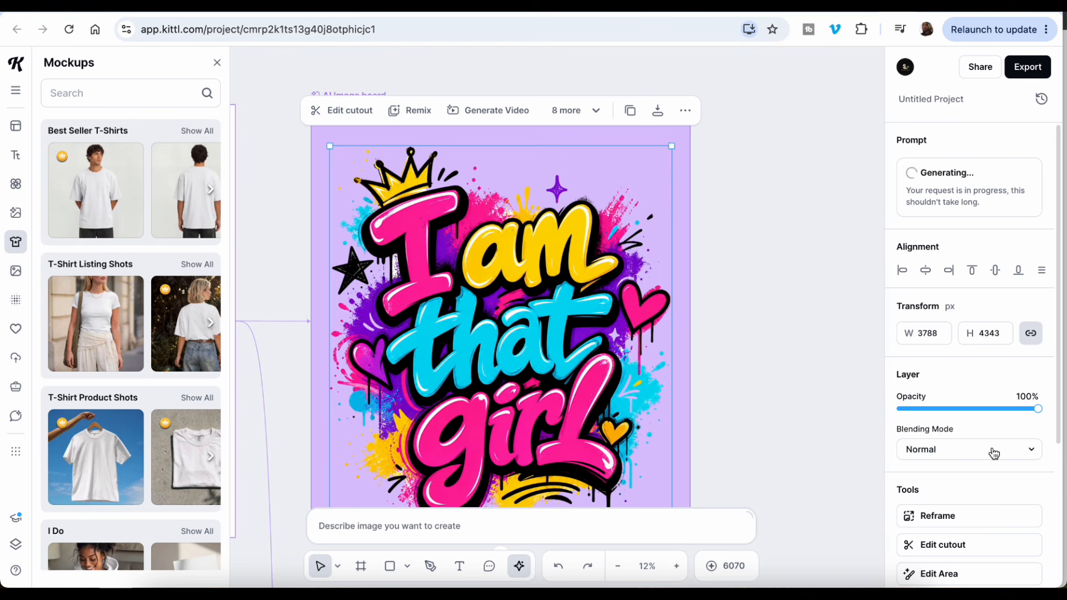
Open Edit Area for the graffiti artwork, look over its selection brush settings, and leave edit mode
scroll(994, 454, down, 4)
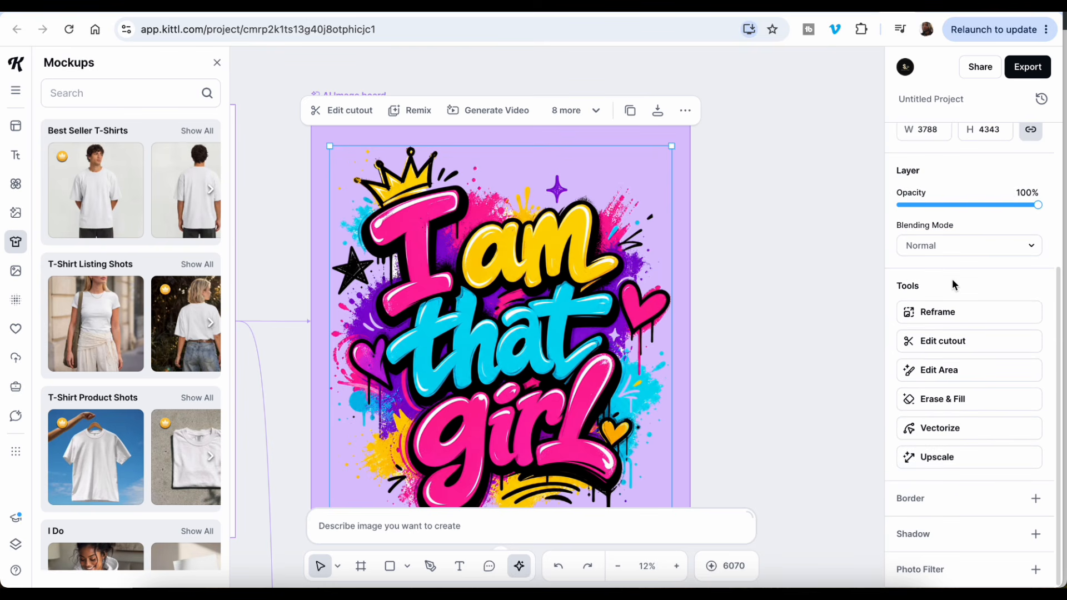
click(955, 371)
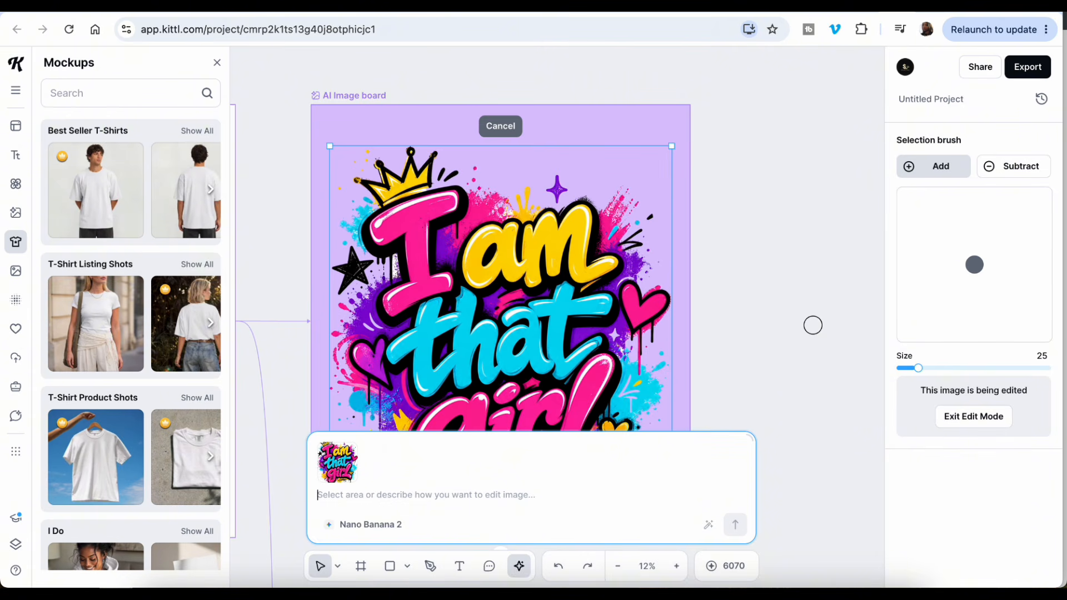
scroll(774, 320, down, 3)
scroll(774, 320, down, 4)
scroll(774, 320, up, 7)
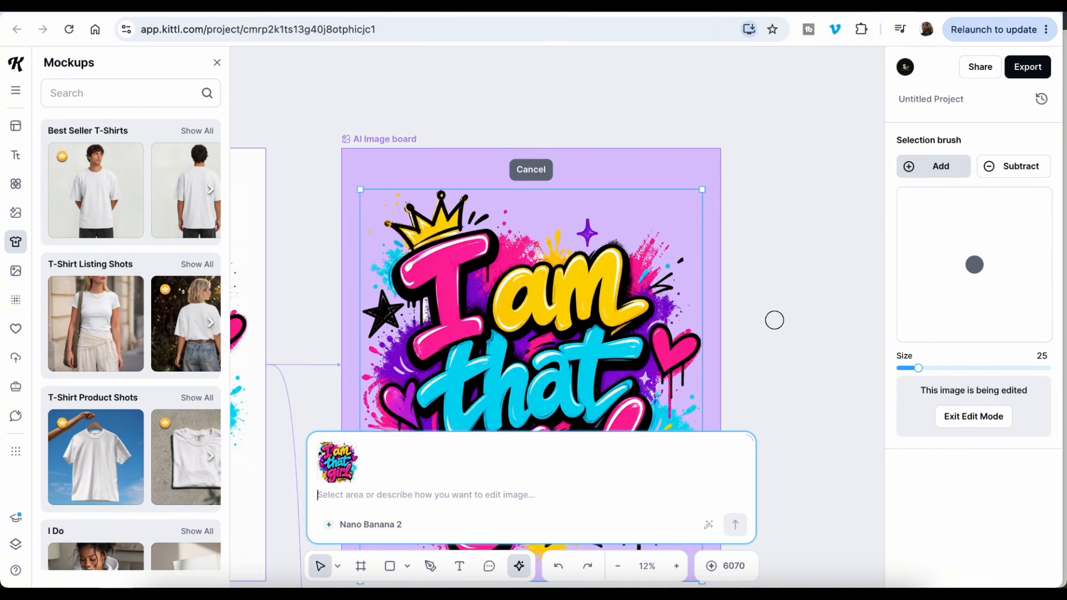
scroll(774, 320, down, 2)
mouse_move(578, 127)
mouse_down()
mouse_move(577, 142)
mouse_move(572, 129)
mouse_move(588, 134)
mouse_up()
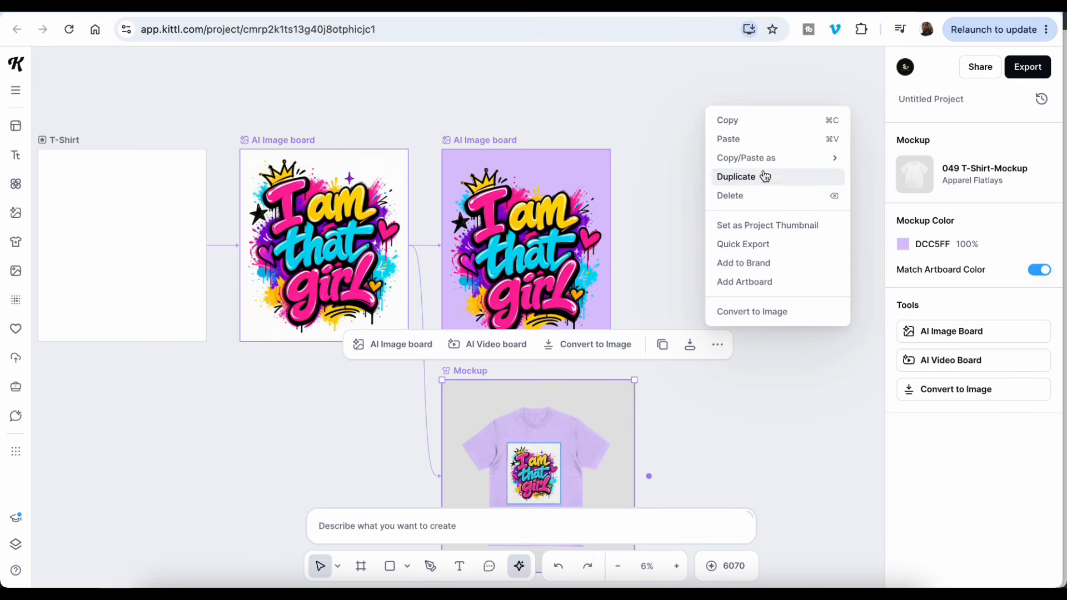
Delete the lilac T-shirt mockup board below the purple AI image board
click(749, 197)
scroll(731, 403, up, 2)
scroll(731, 403, right, 2)
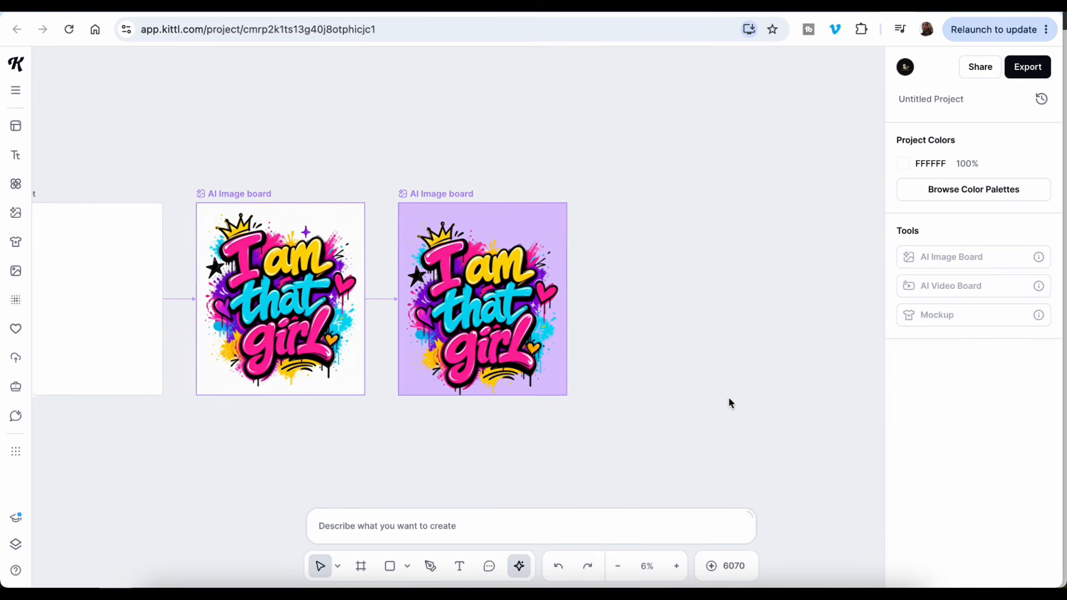
Shift the white graffiti image board slightly down and move the cut-out artwork slightly up within the purple board
click(500, 286)
click(501, 286)
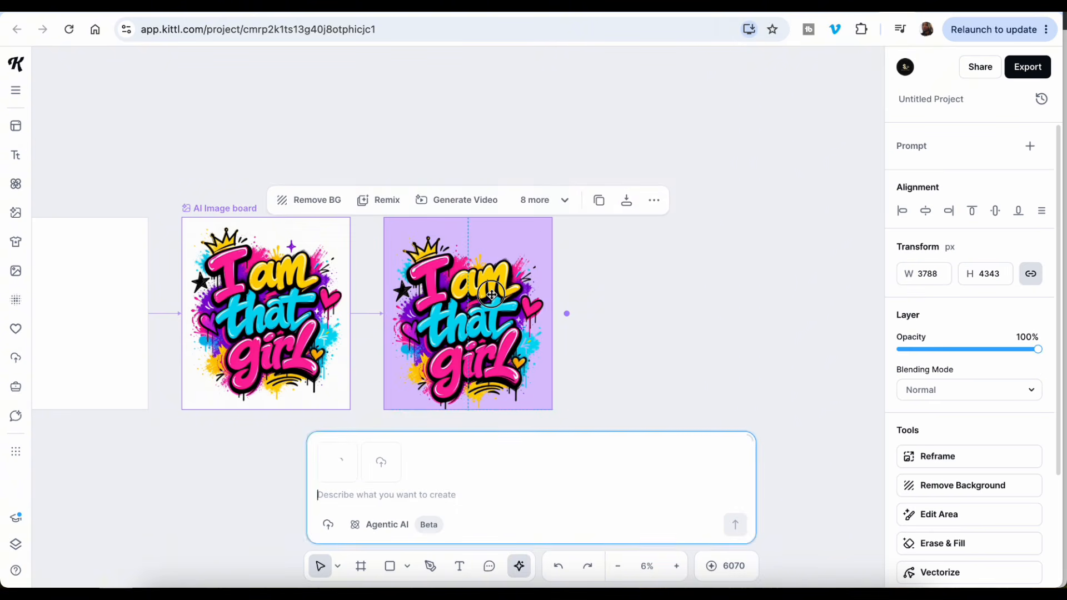
drag(275, 295, 276, 299)
drag(457, 293, 462, 290)
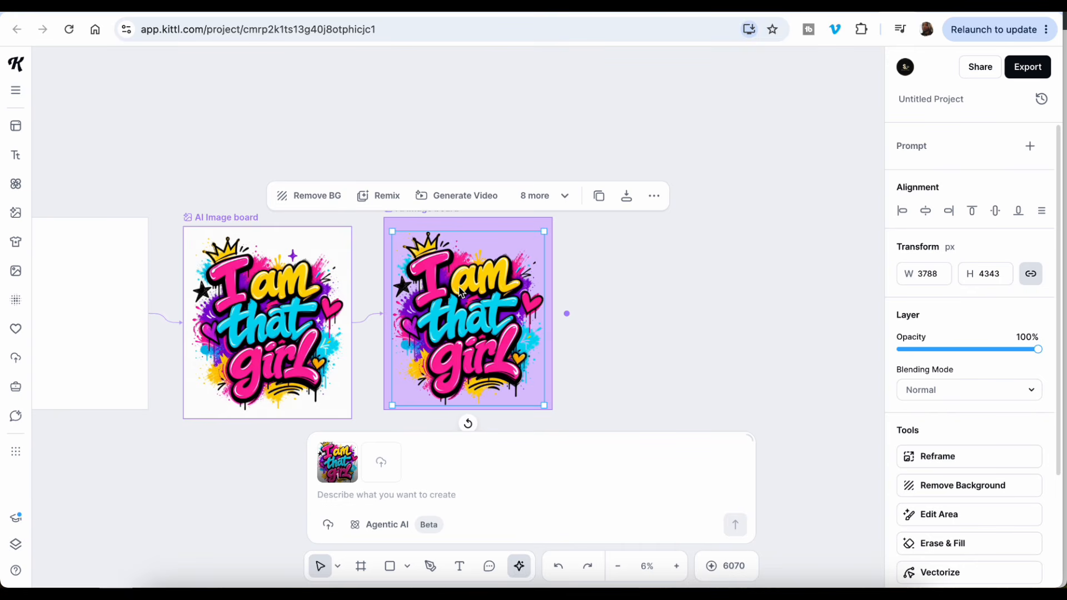
Look through the additional editing tools and the copy, export and layer-order options available for the cut-out graffiti artwork
click(568, 197)
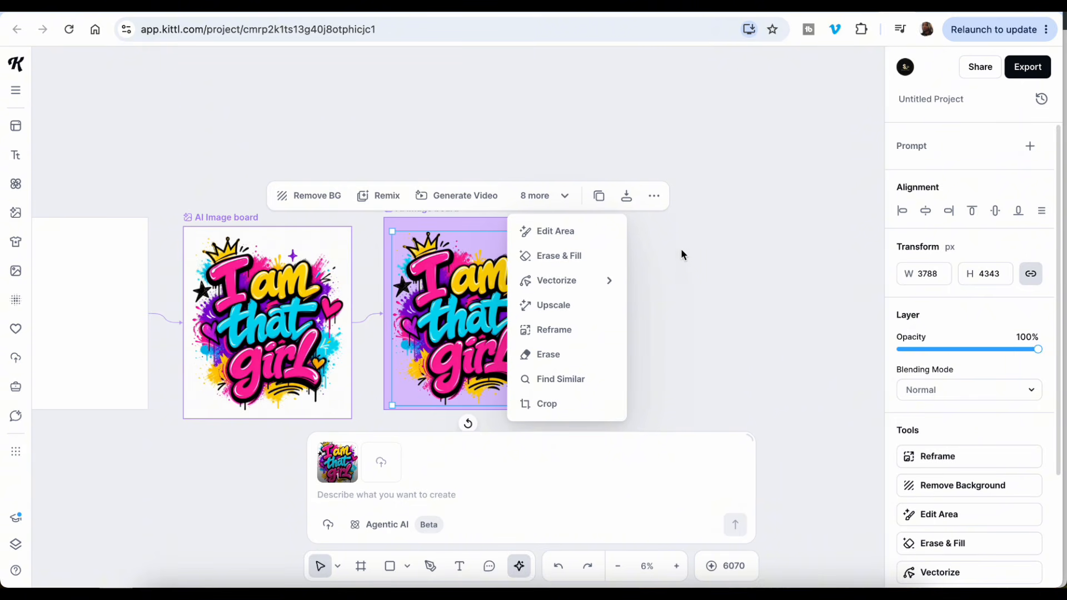
click(714, 258)
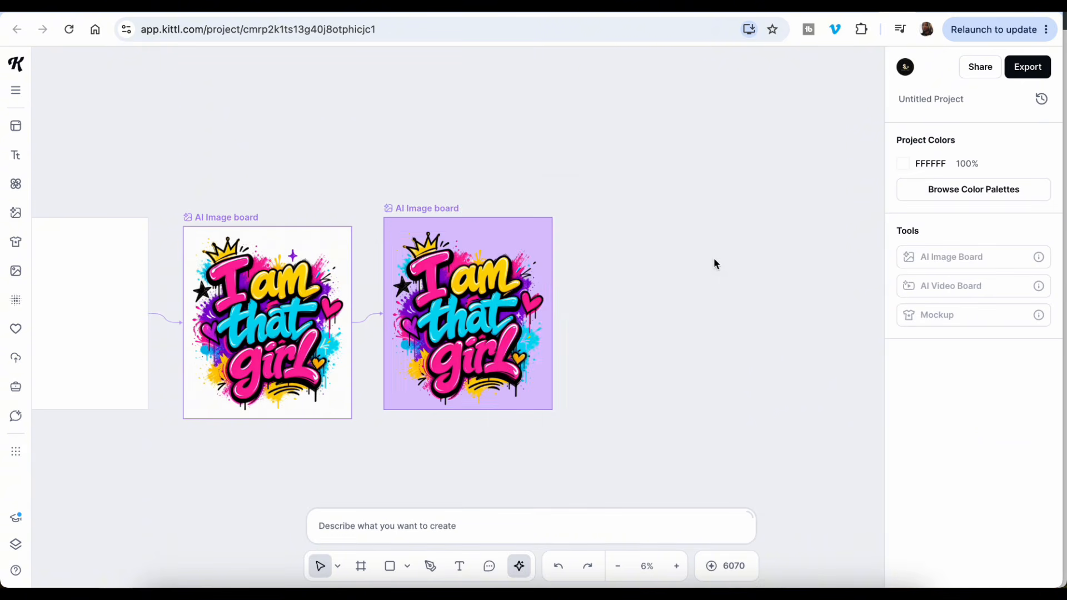
click(478, 286)
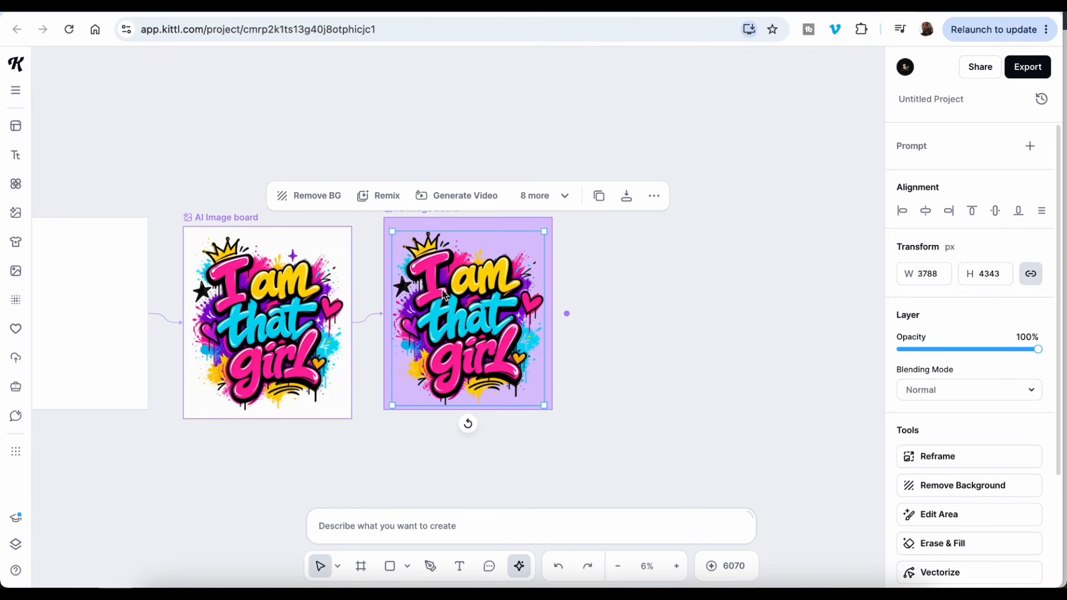
drag(442, 290, 443, 290)
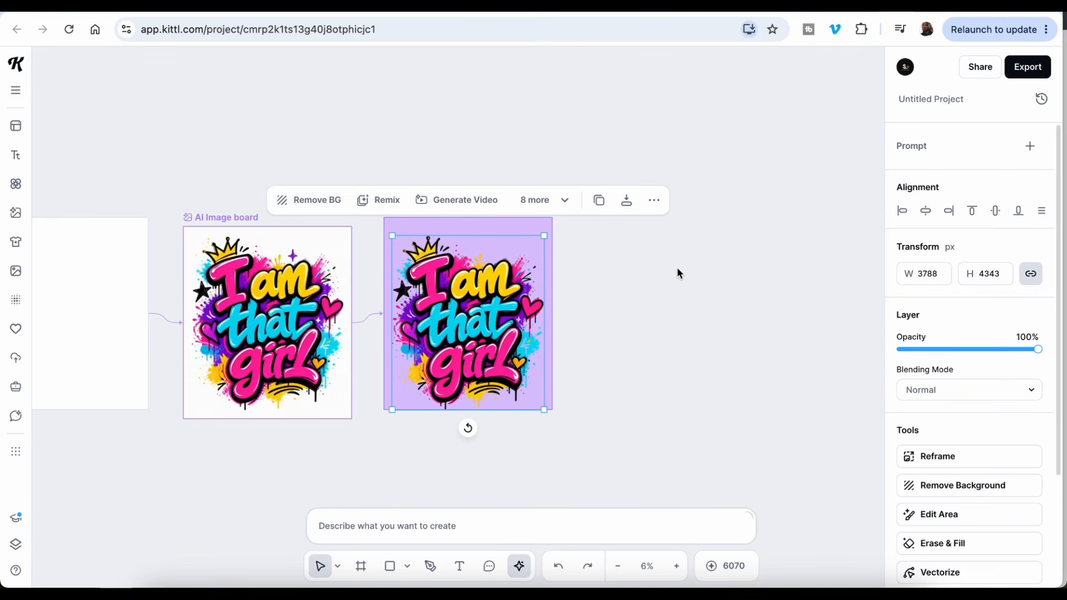
click(661, 279)
click(461, 299)
click(654, 200)
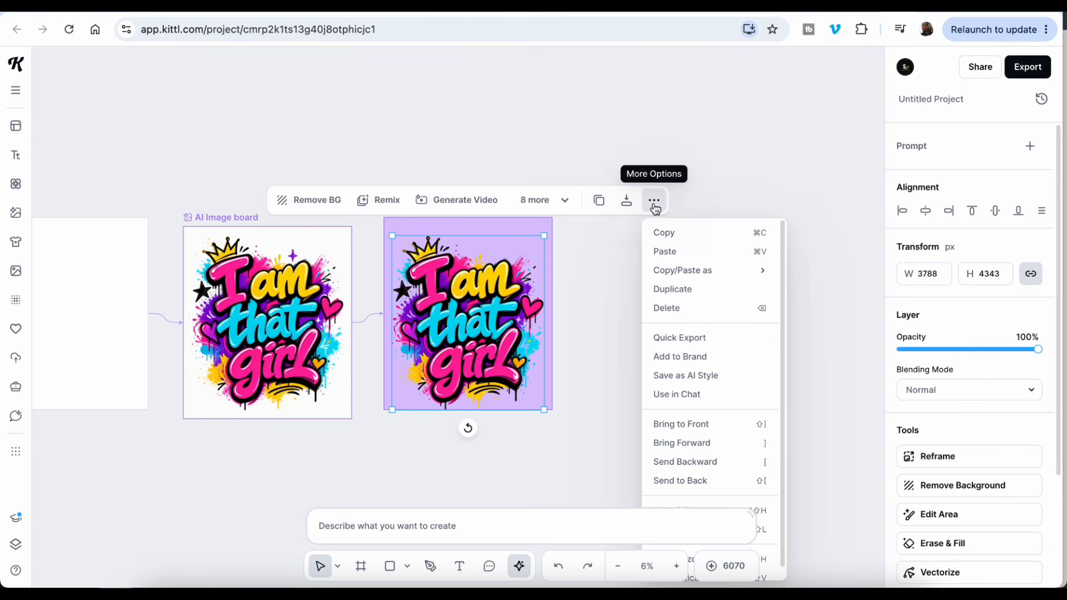
scroll(619, 319, down, 3)
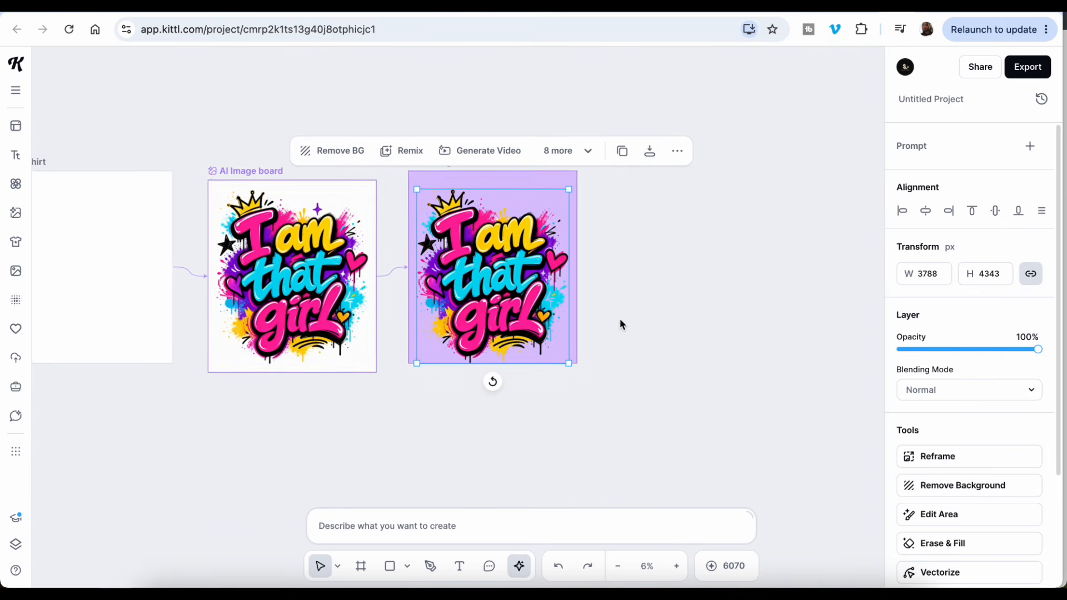
click(684, 161)
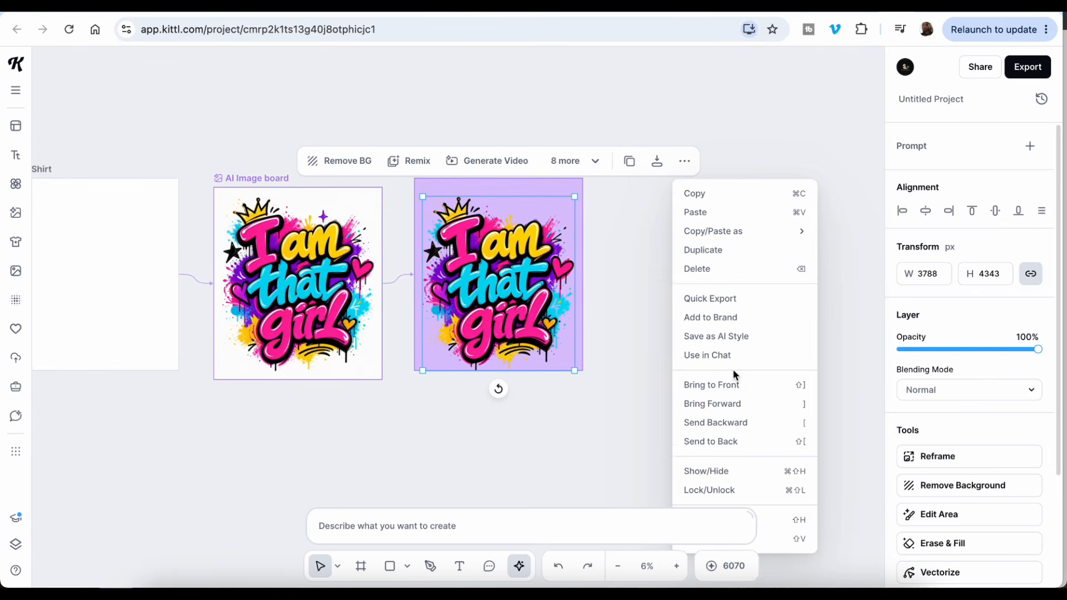
click(650, 209)
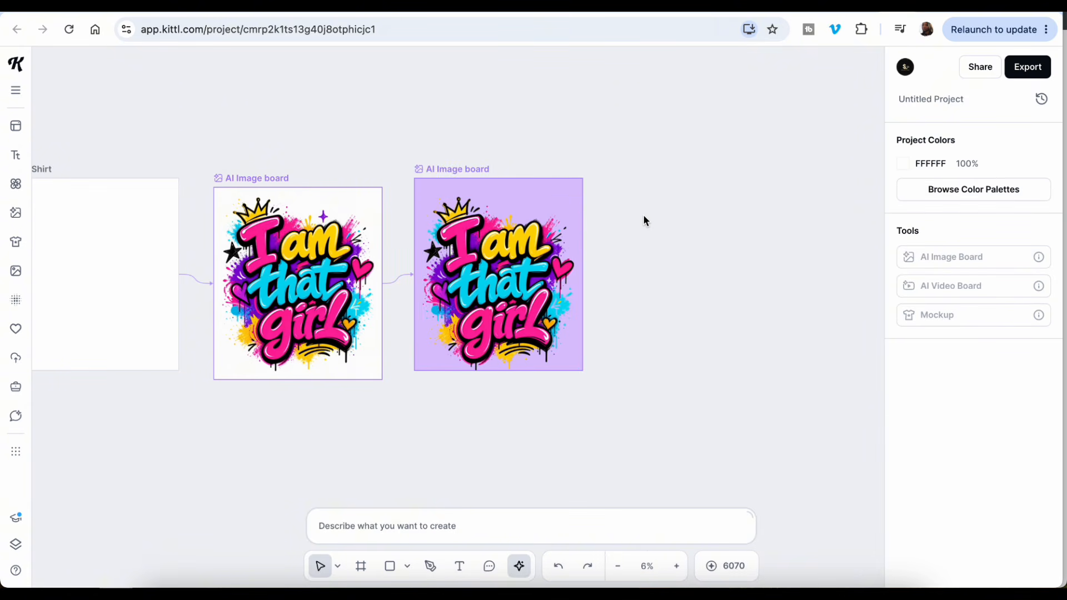
Select the cut-out graffiti artwork and generate an image from it with the Agentic AI prompt "create a mockup of this on a white t shirt"
click(530, 278)
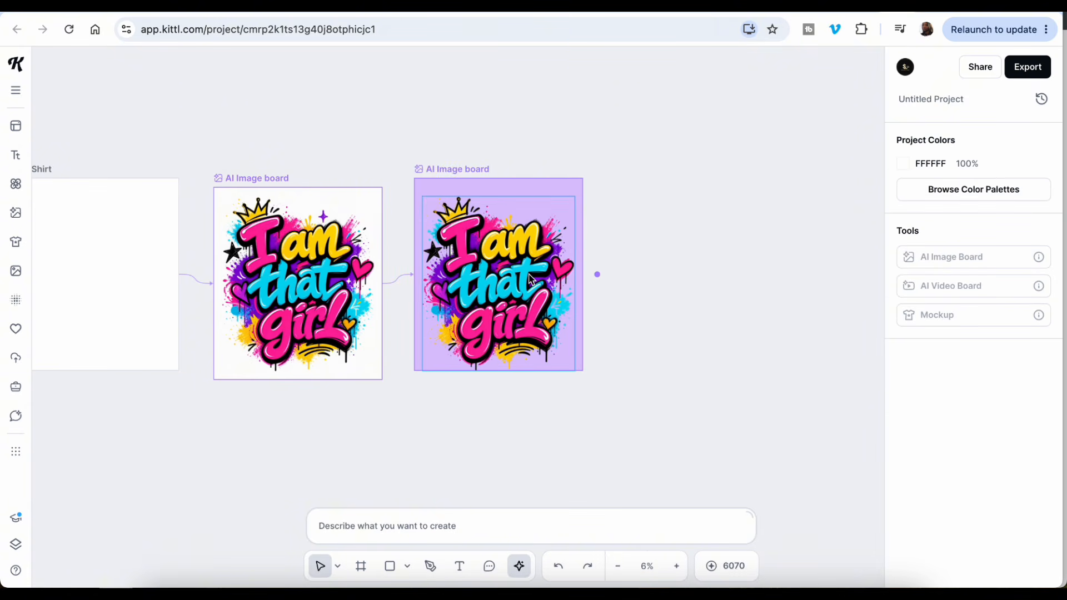
drag(530, 275, 530, 274)
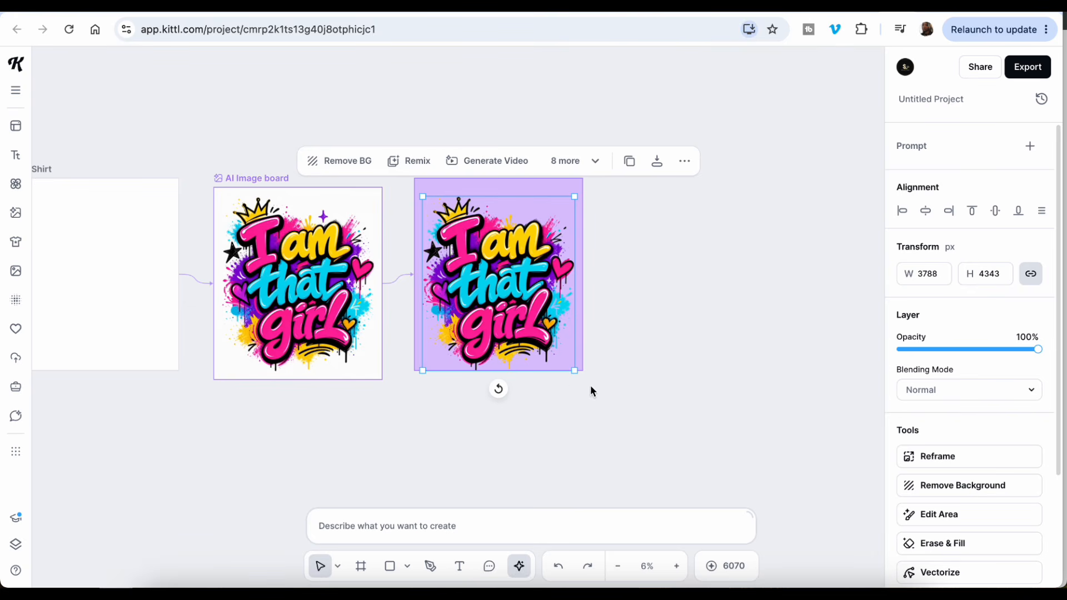
click(371, 523)
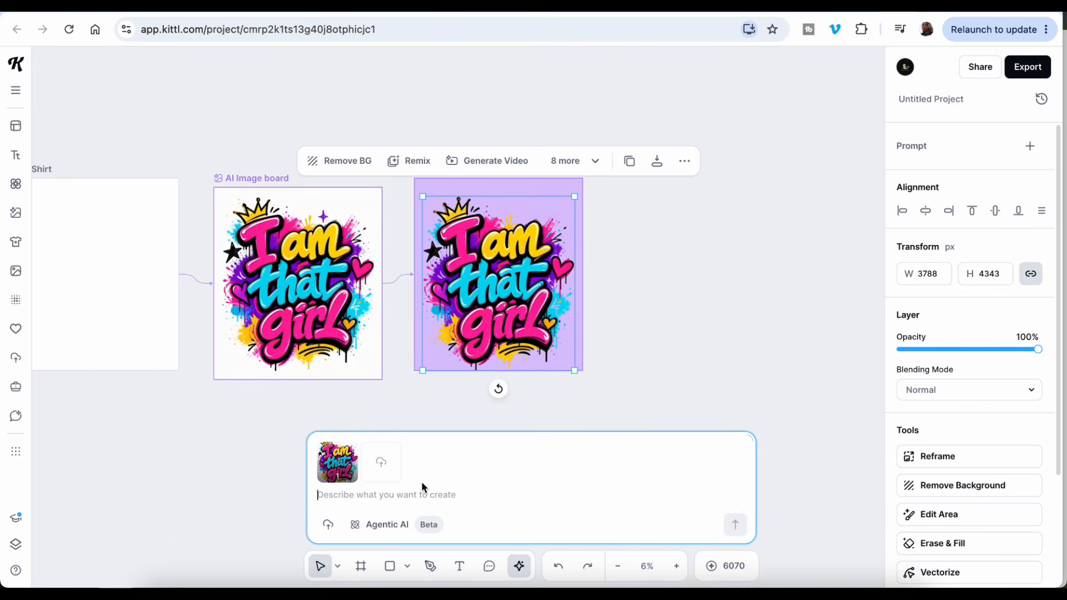
text(create a mockup of this on a white t shirt)
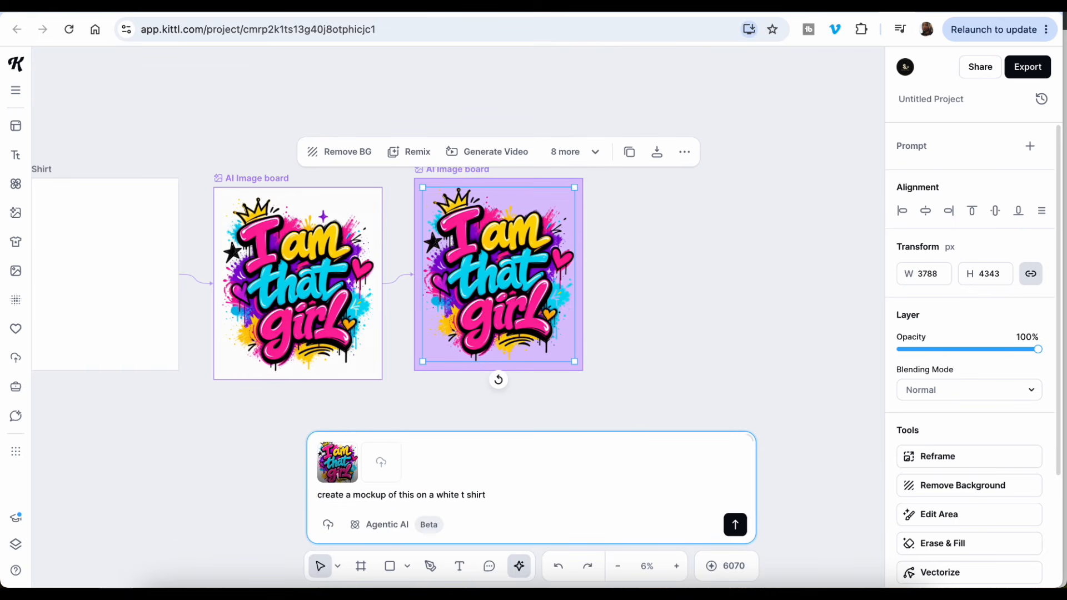
click(735, 525)
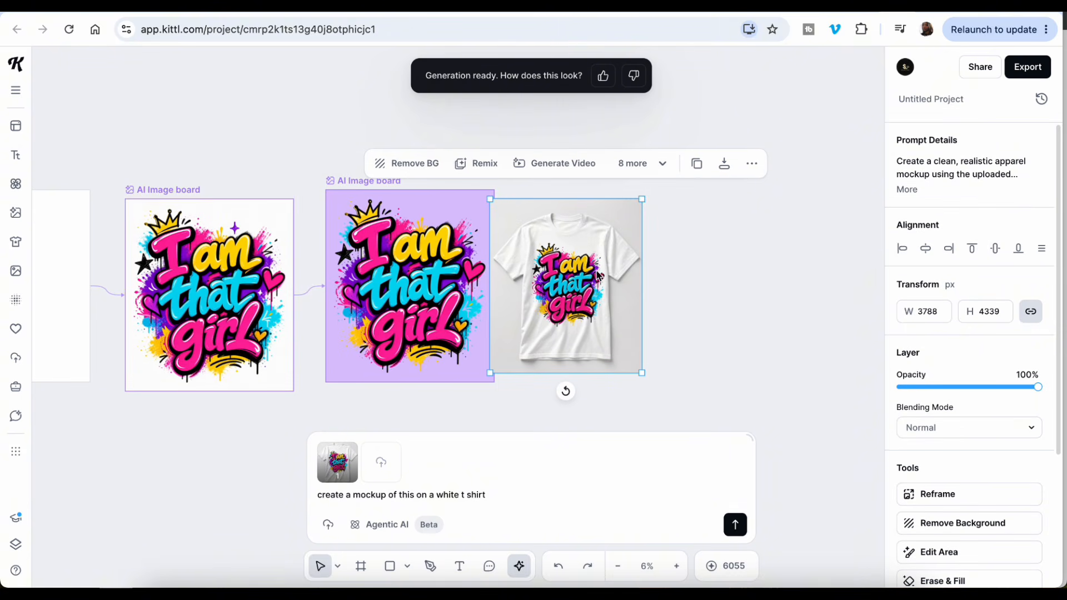
Replace the prompt for the T-shirt mockup with "take ths mockup and put it on a little girl she is holding a ipad" and generate the image
scroll(695, 248, up, 10)
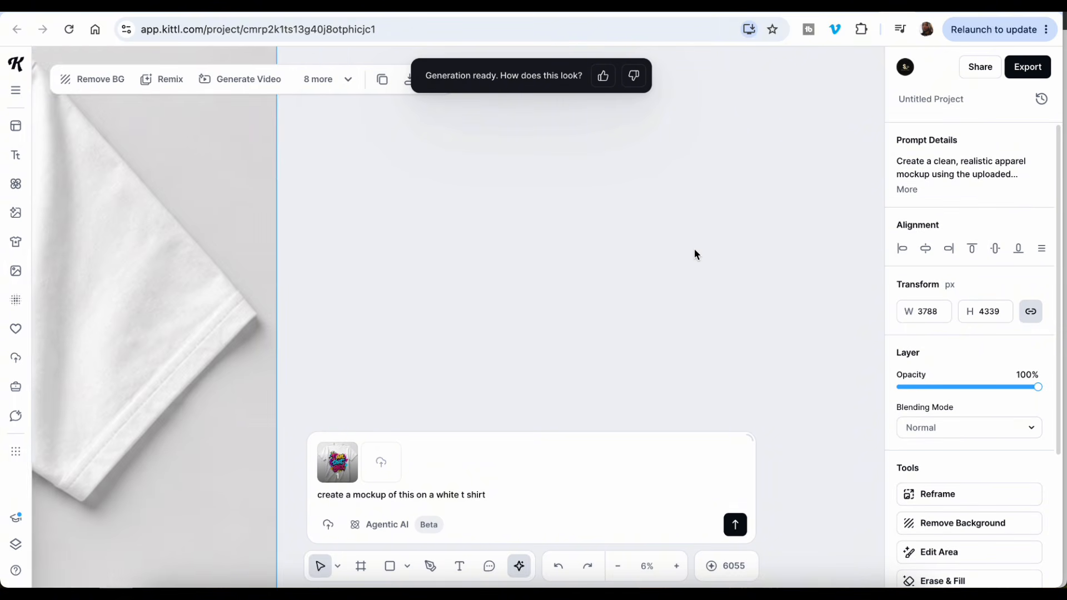
scroll(695, 248, down, 15)
key(shift+2)
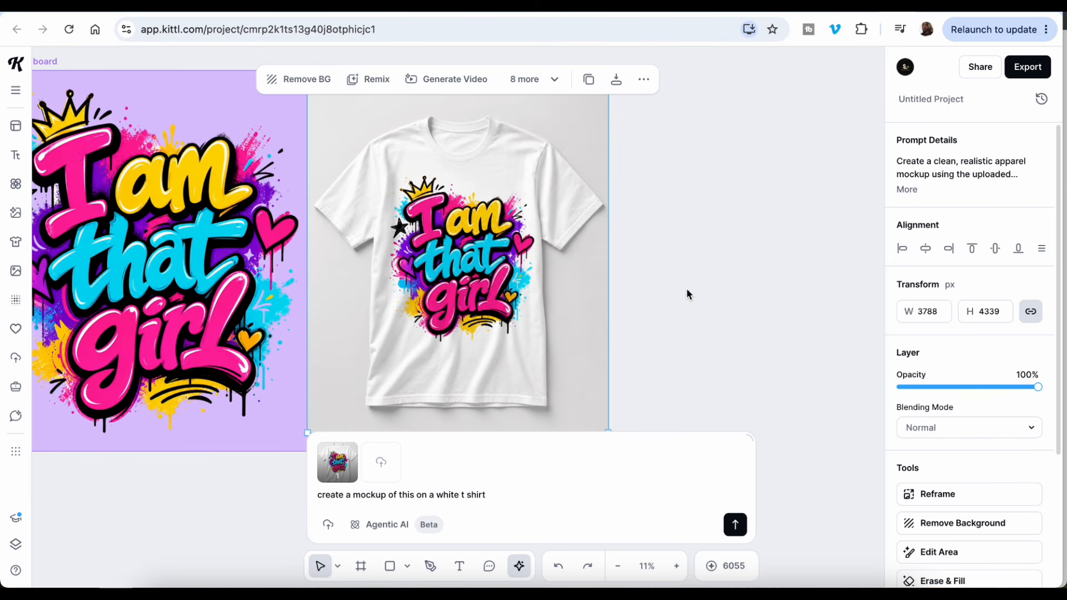
drag(508, 494, 374, 494)
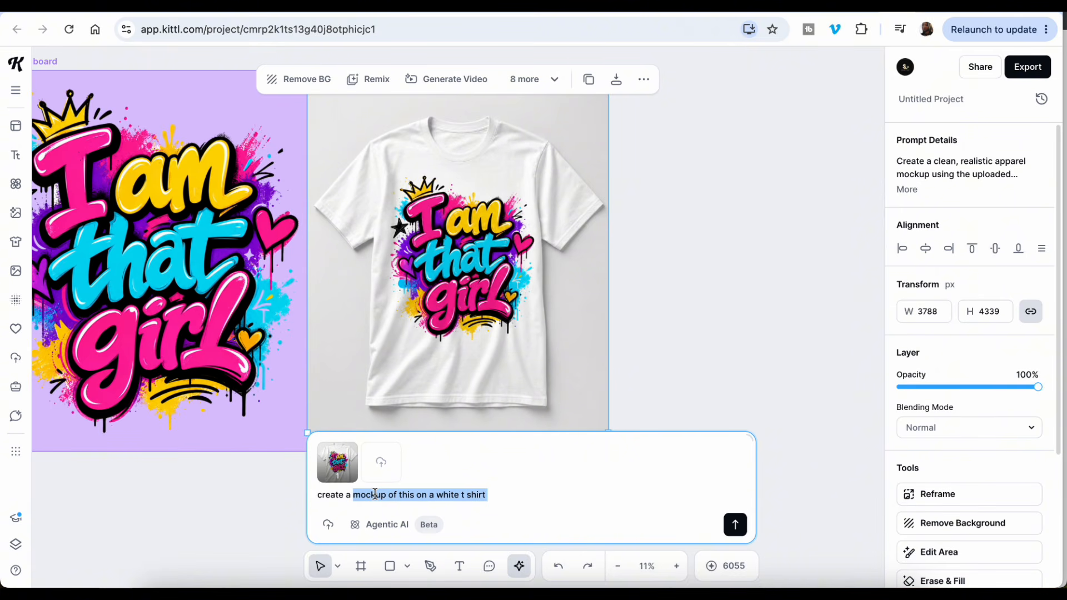
drag(507, 492, 315, 500)
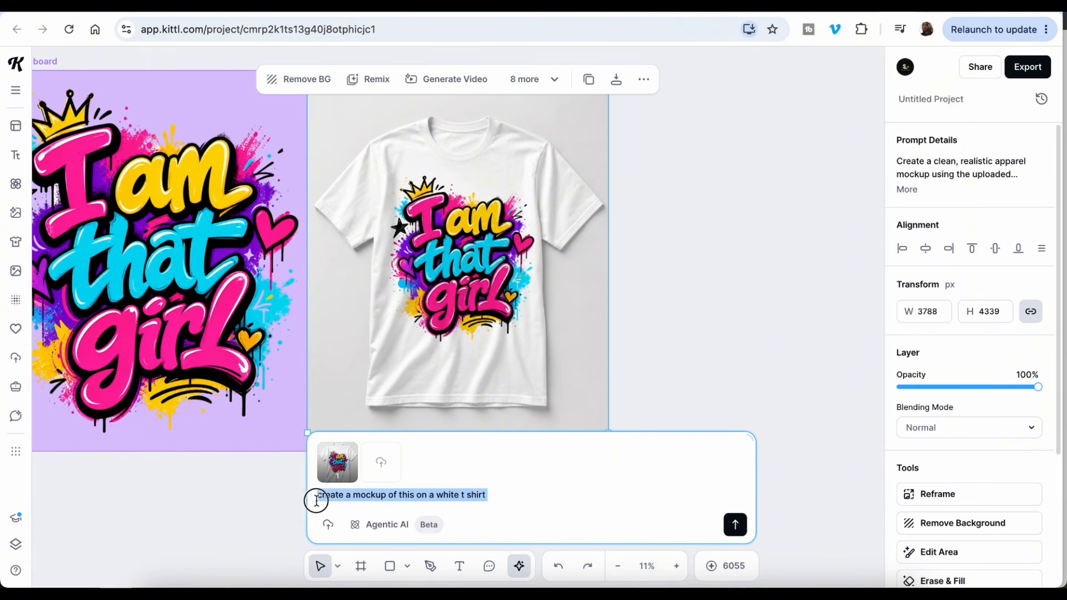
text(take ths)
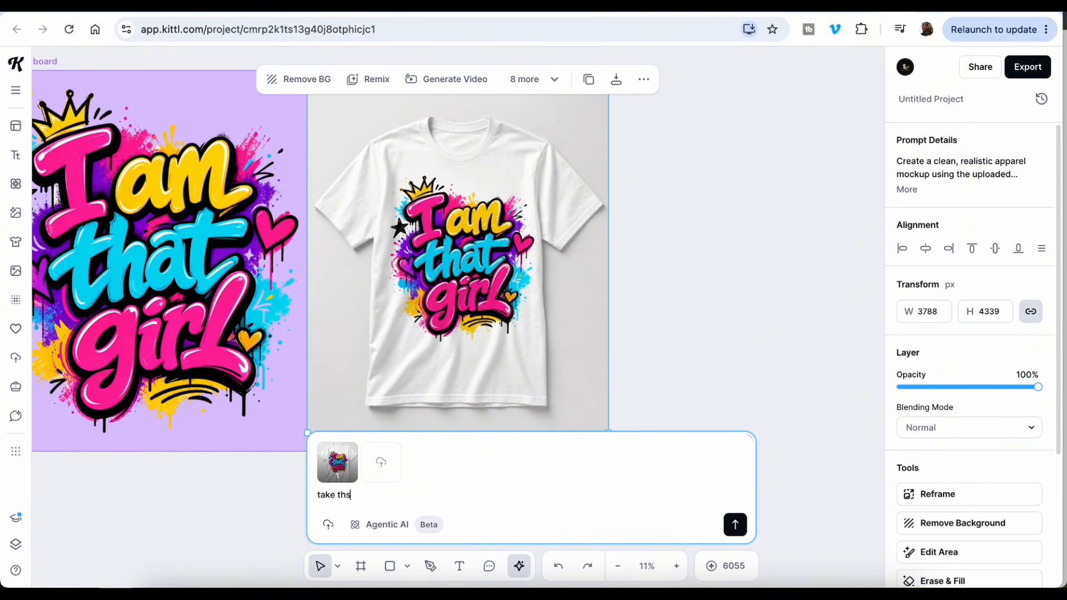
text( mockup and)
key(BackSpace)
key(BackSpace)
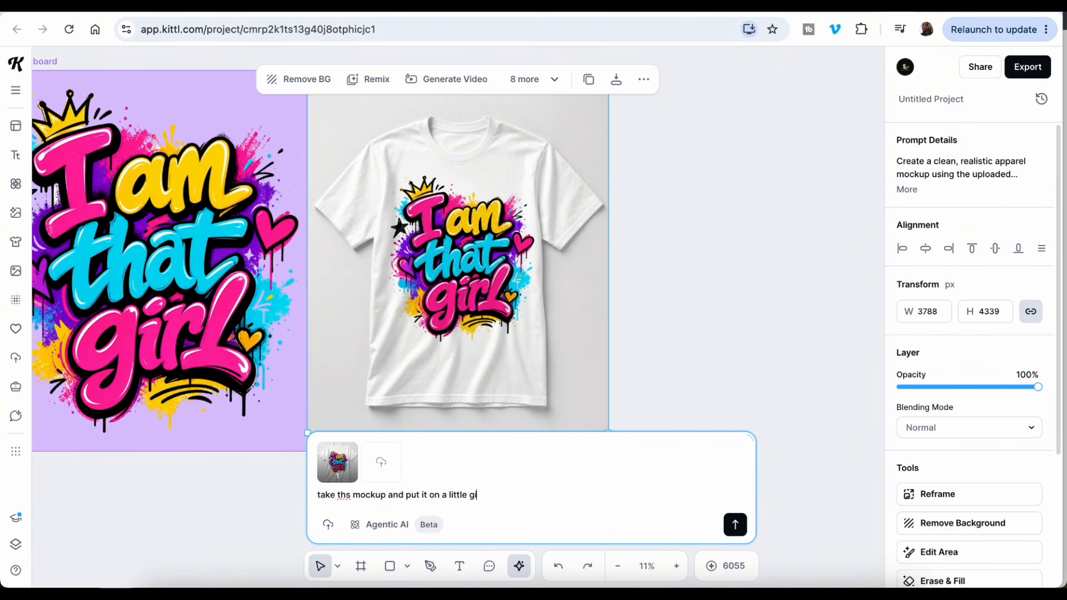
text(she is holding a ipad)
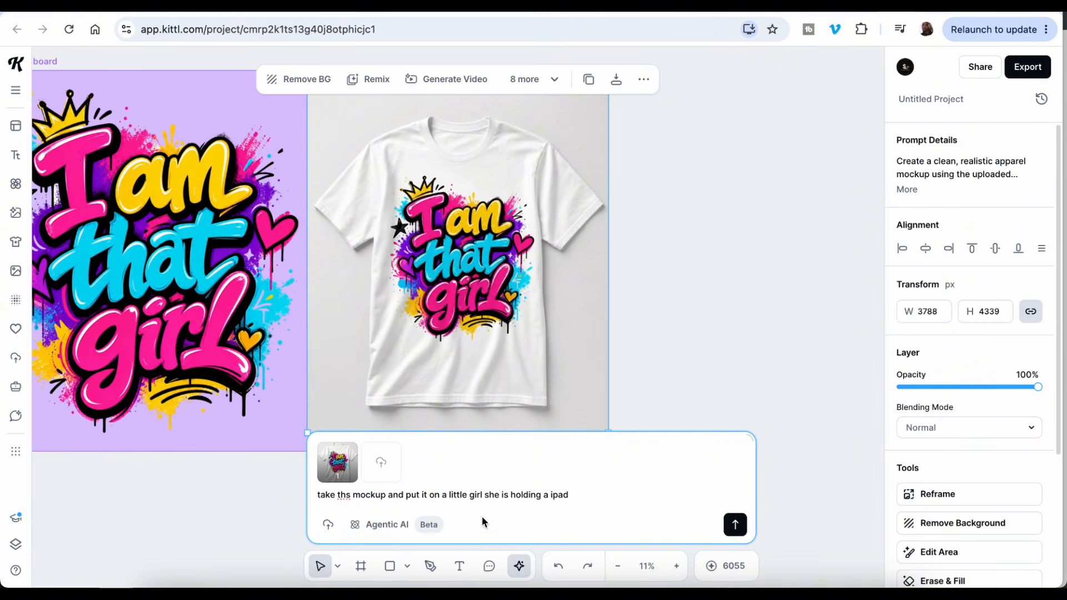
click(733, 518)
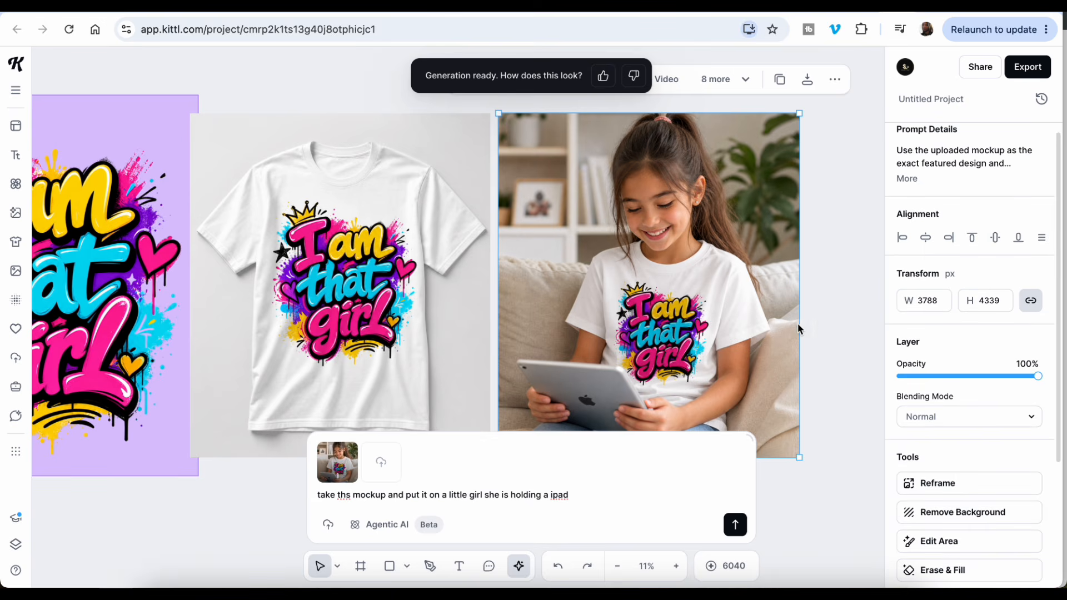
From the girl's photo, generate with the prompt "take this photo and turn it into a video the little girl will stand up and show her t shirt"
scroll(802, 328, down, 2)
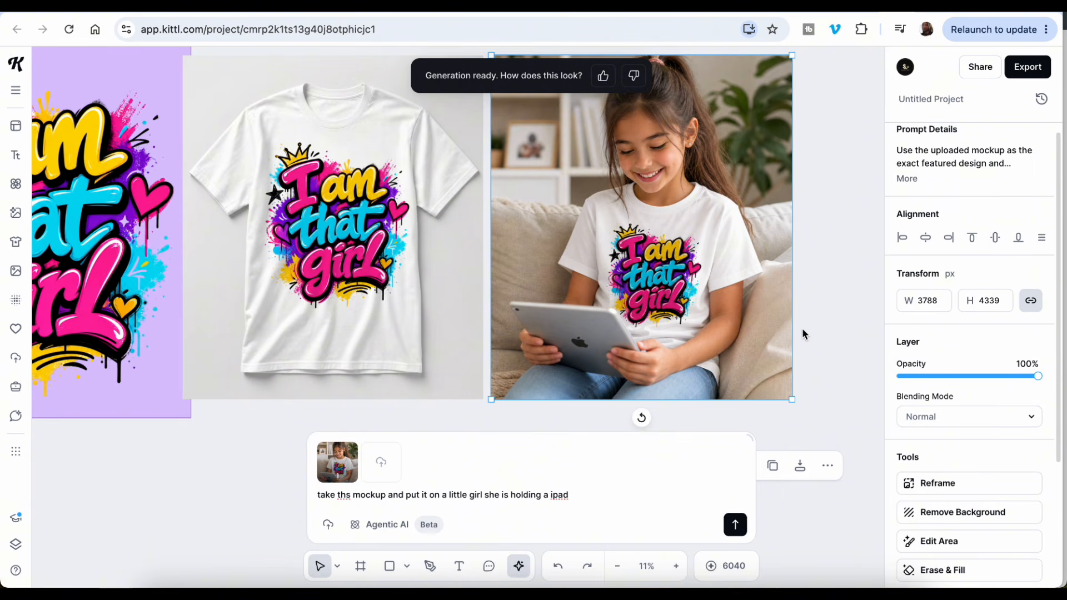
click(103, 216)
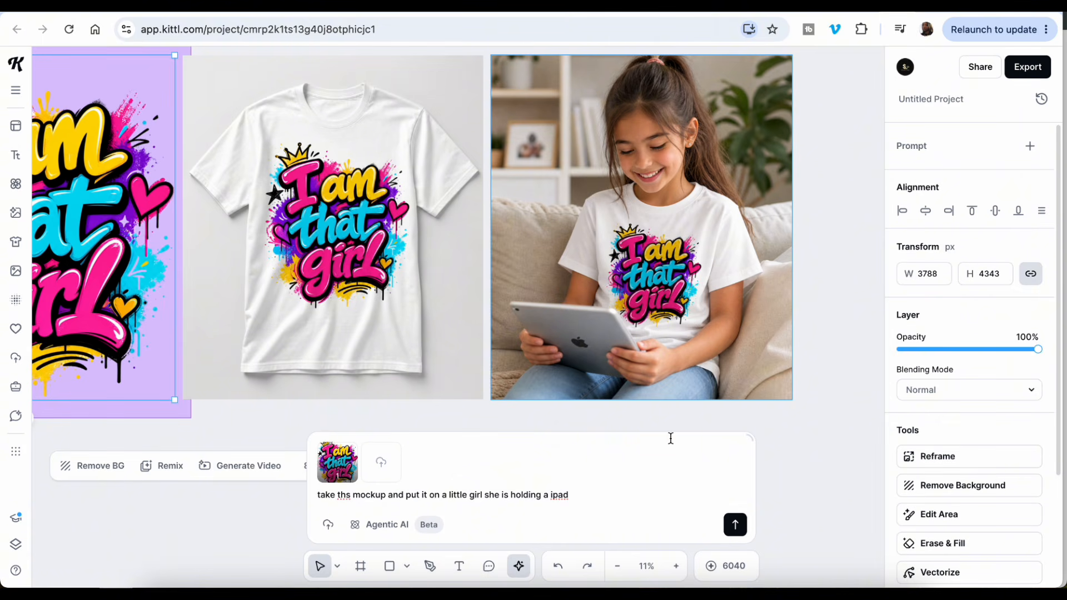
drag(585, 492, 355, 494)
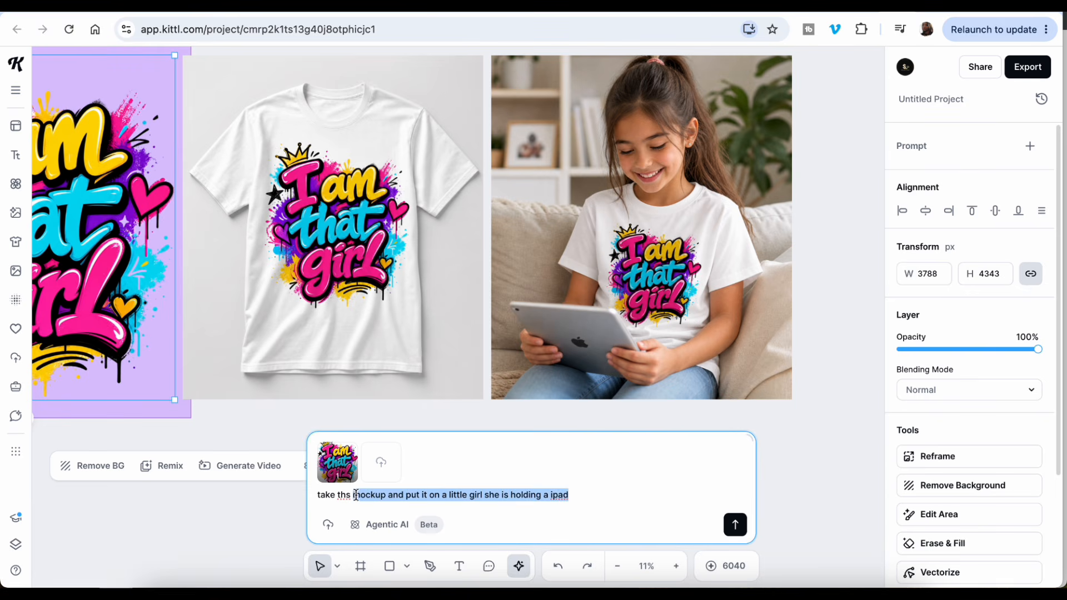
click(649, 269)
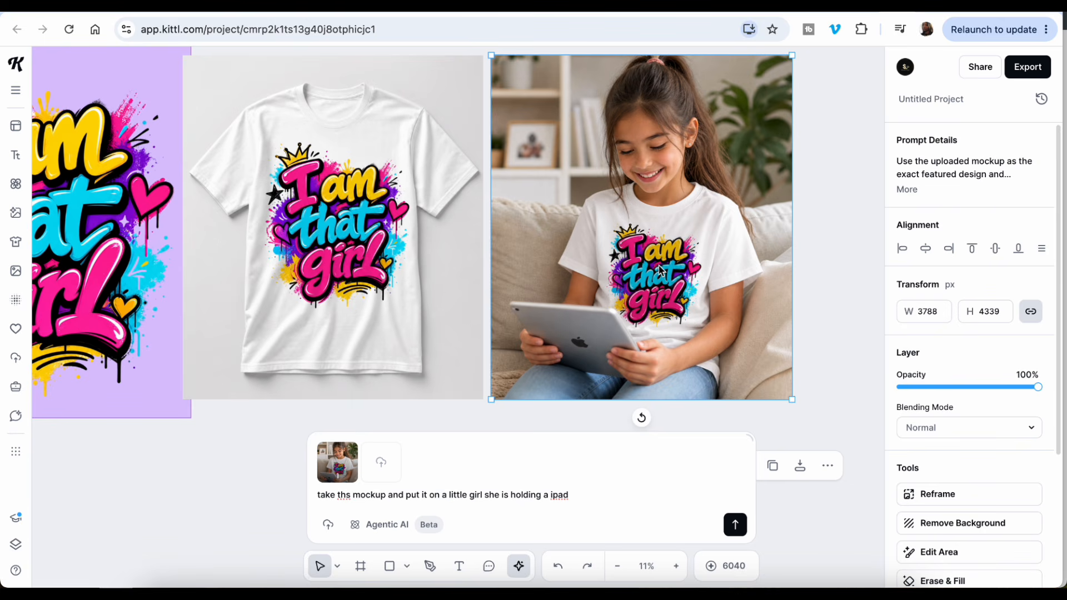
mouse_move(343, 459)
drag(354, 495, 314, 500)
text(tka)
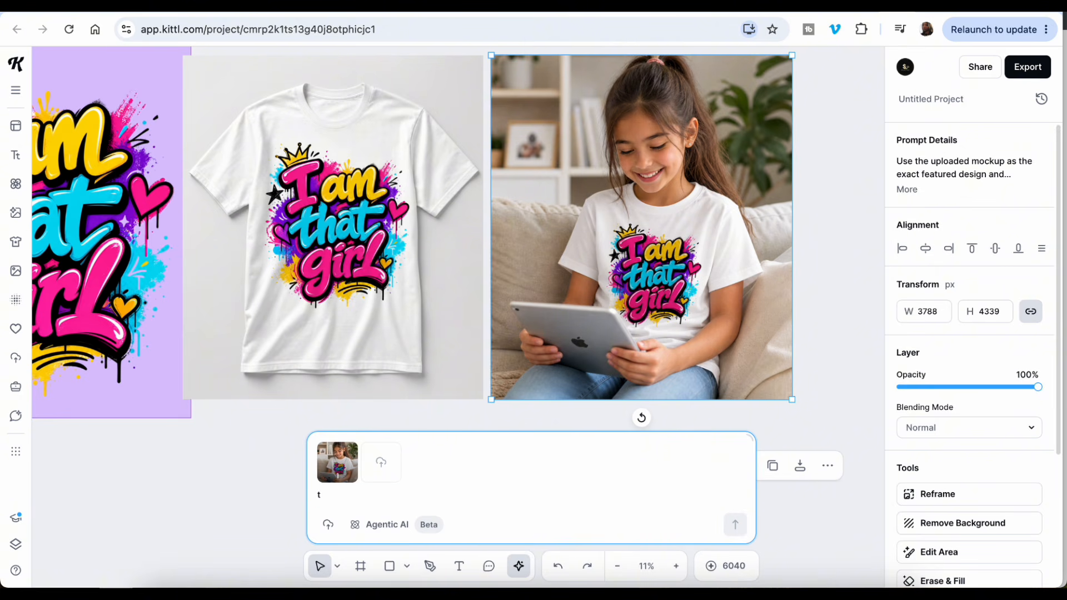
key(BackSpace)
key(BackSpace)
text(ake)
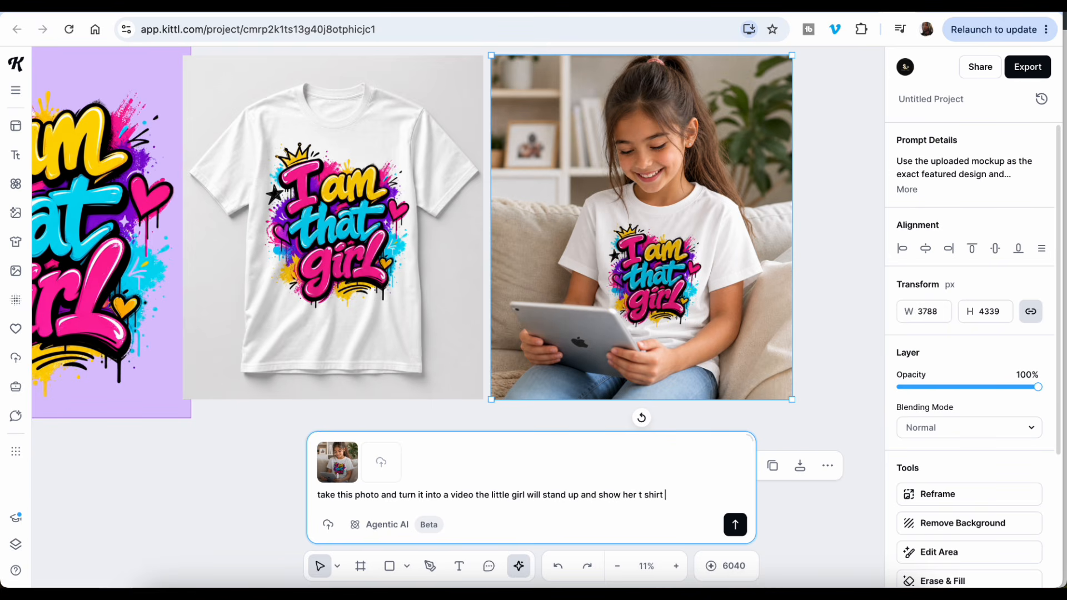
click(735, 524)
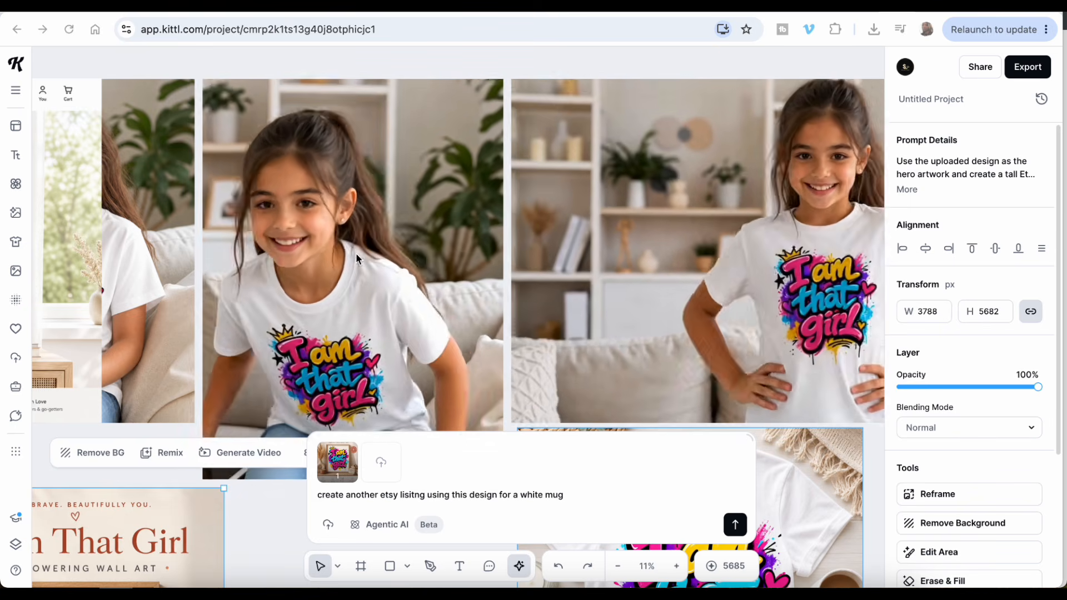
Switch the AI prompt mode to Generate Video and set the video's aspect ratio to 9:16
scroll(354, 255, down, 3)
scroll(353, 256, left, 2)
scroll(351, 258, up, 1)
scroll(352, 258, left, 1)
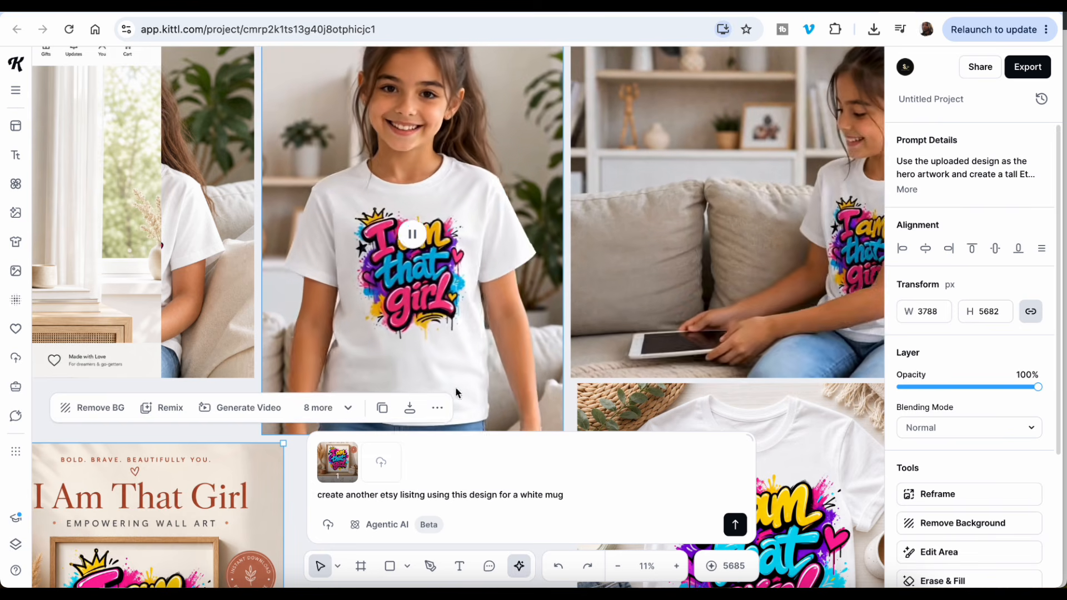
click(389, 528)
click(404, 465)
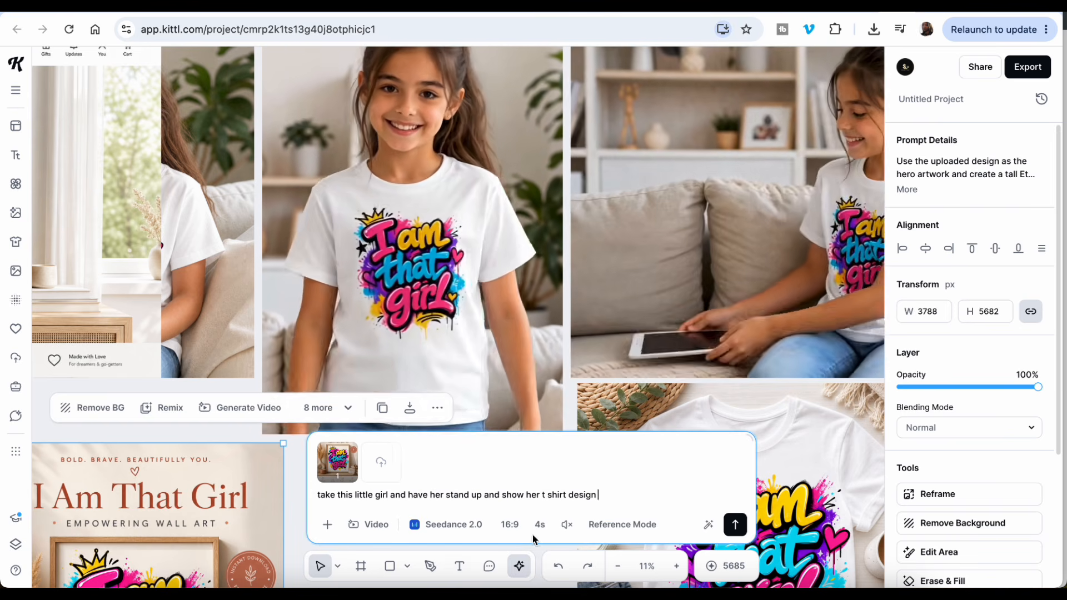
click(510, 525)
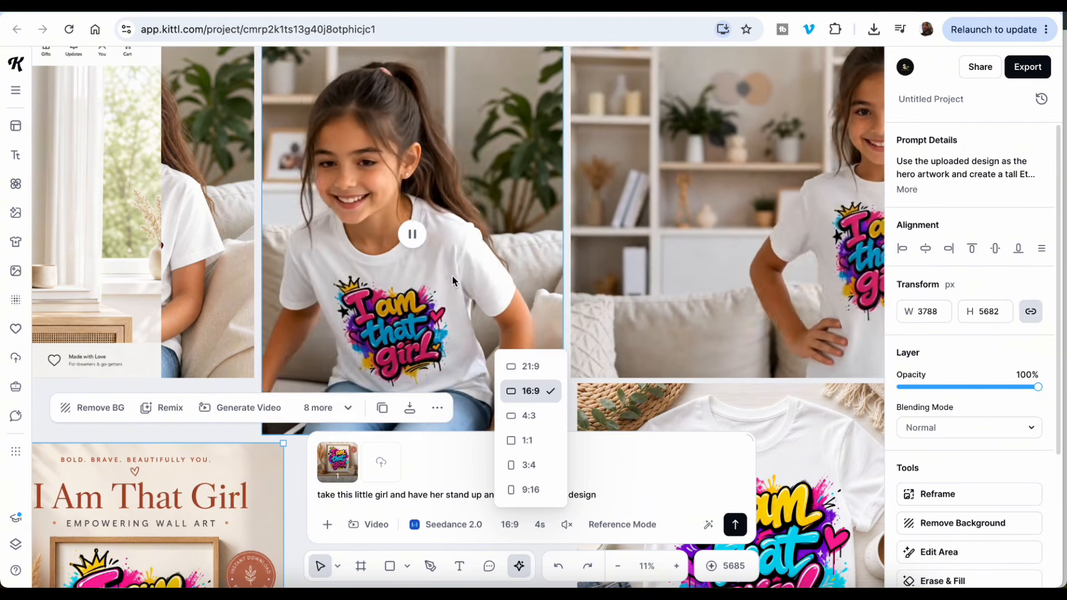
click(530, 489)
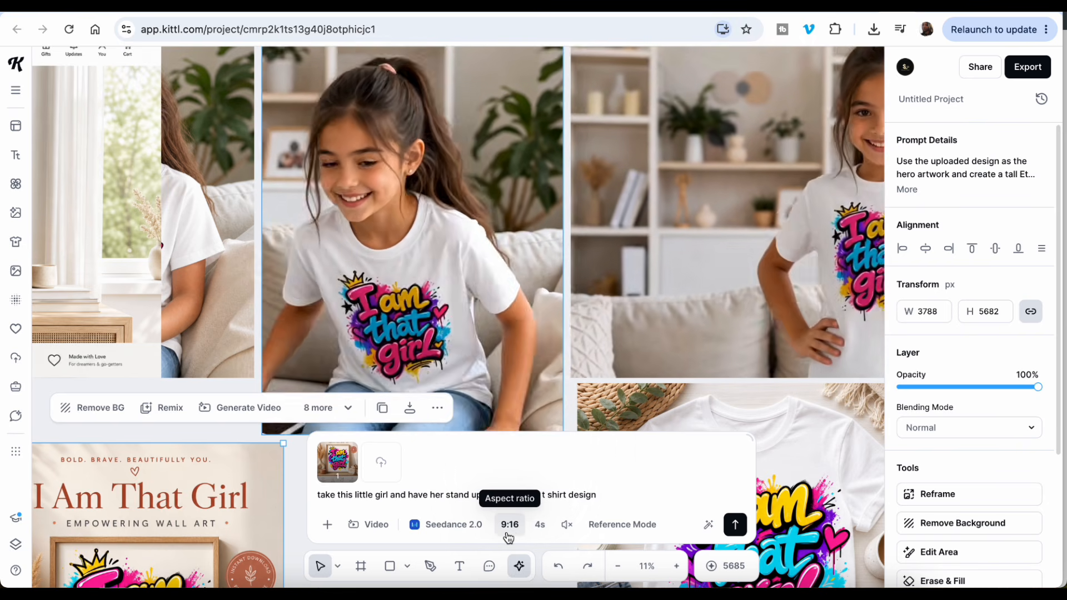
Examine the wide video of the girl and the available aspect ratio options, ending on the portrait video
scroll(685, 252, right, 5)
scroll(685, 252, up, 1)
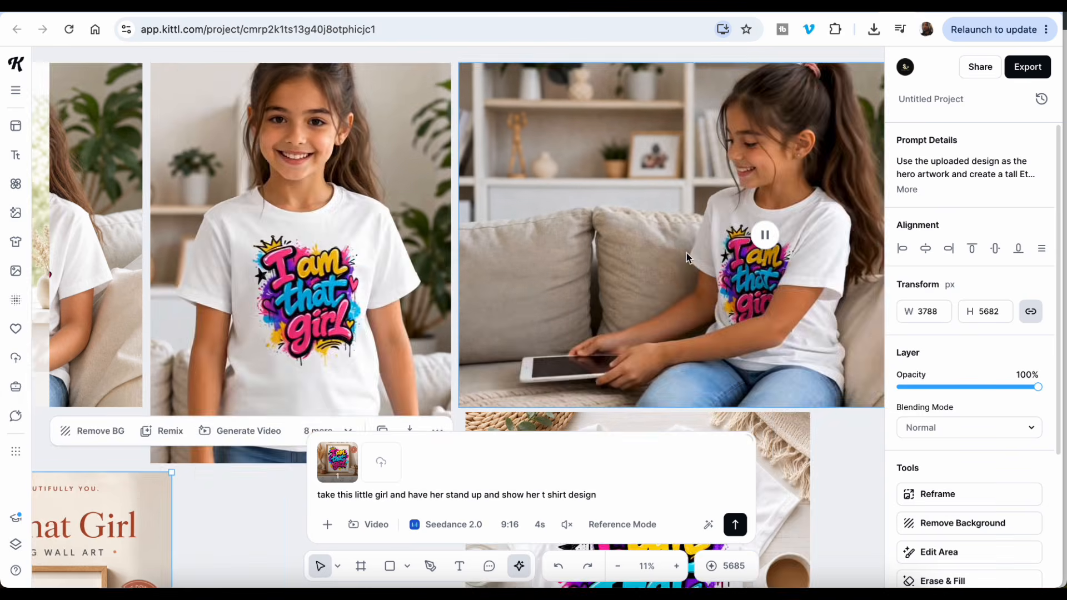
click(773, 183)
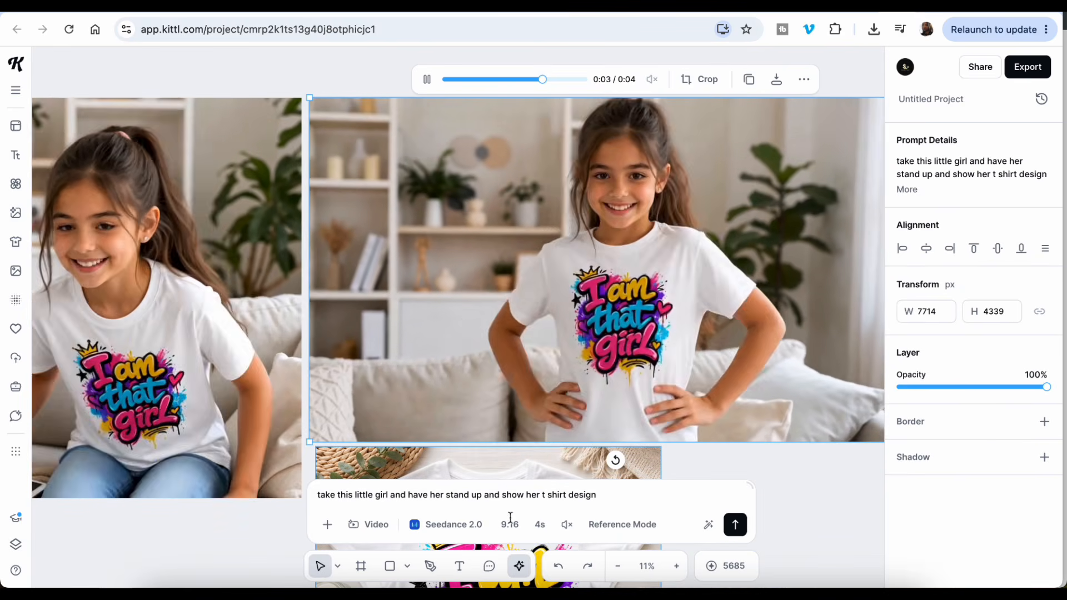
click(510, 524)
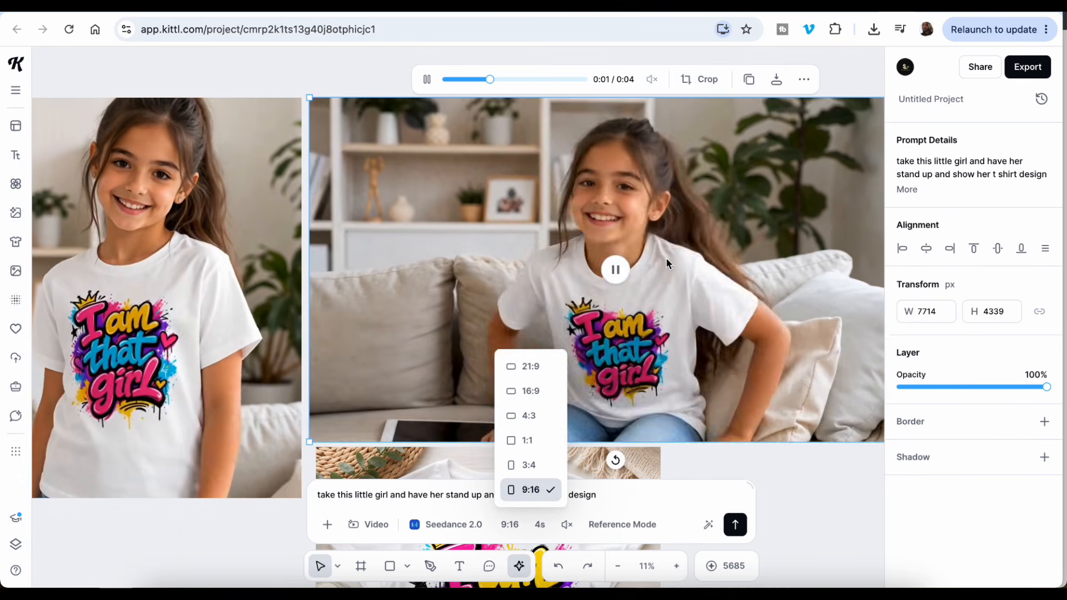
scroll(665, 258, left, 5)
scroll(665, 258, down, 1)
click(615, 256)
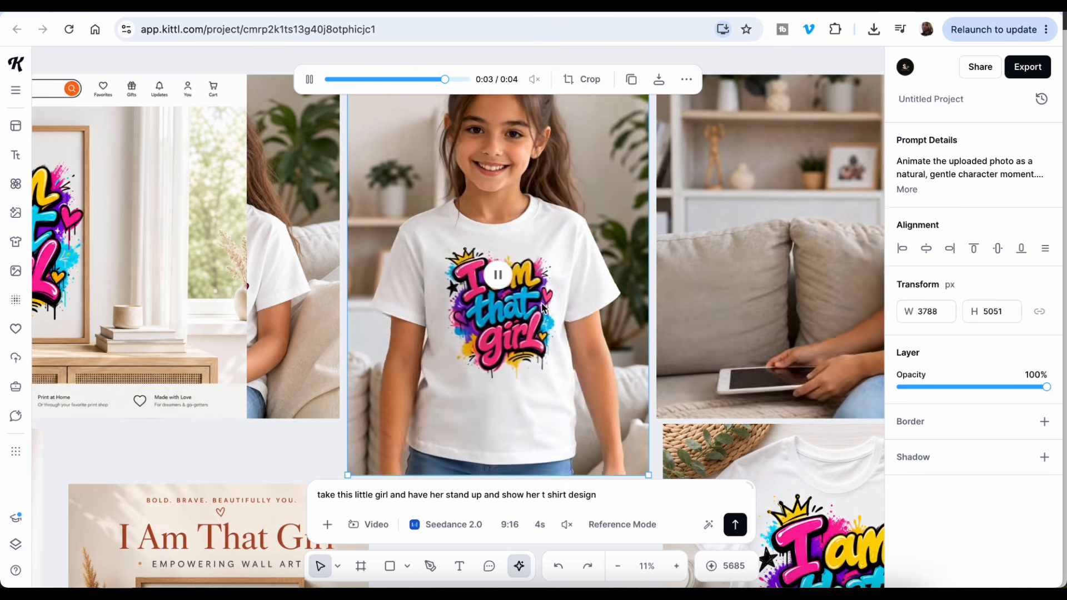
Compare the playback and framing of the portrait video with the wide video of the girl showing her T-shirt
scroll(472, 311, down, 3)
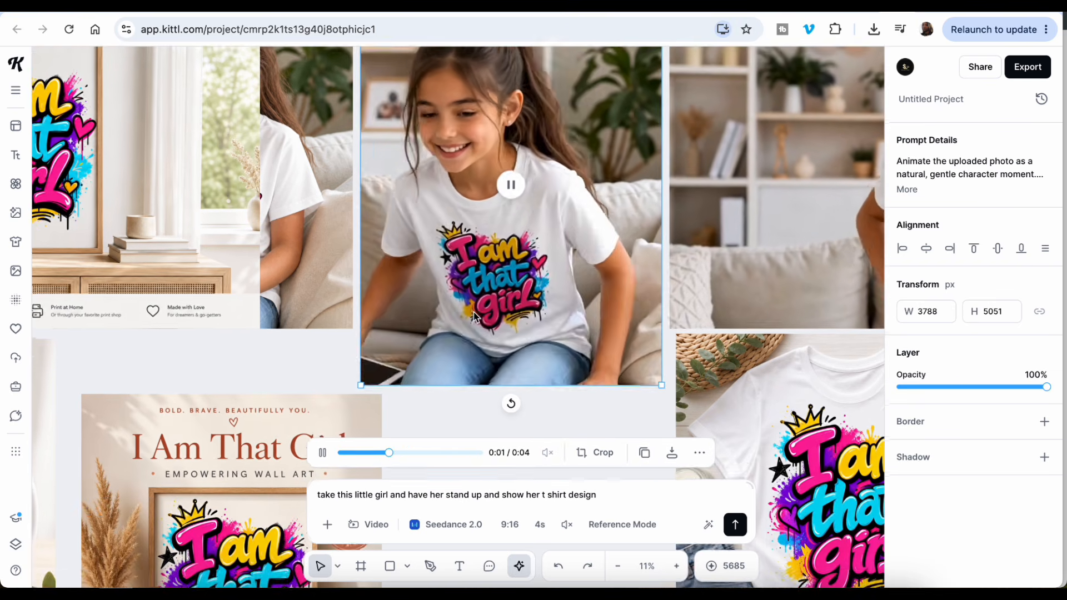
scroll(474, 317, up, 3)
scroll(474, 317, right, 3)
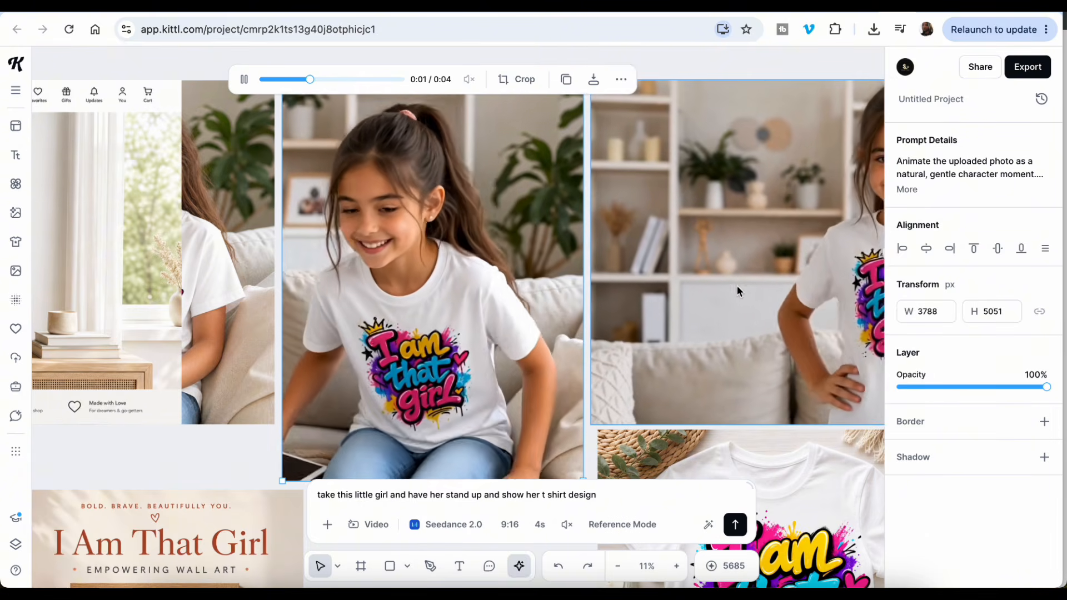
scroll(737, 285, right, 5)
scroll(717, 284, right, 3)
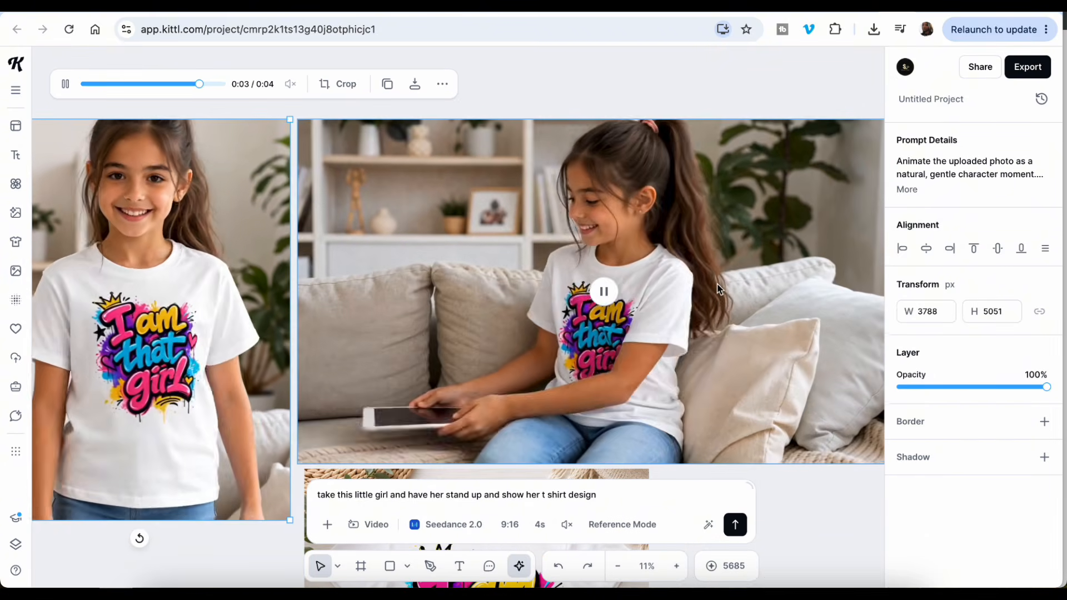
scroll(717, 288, down, 2)
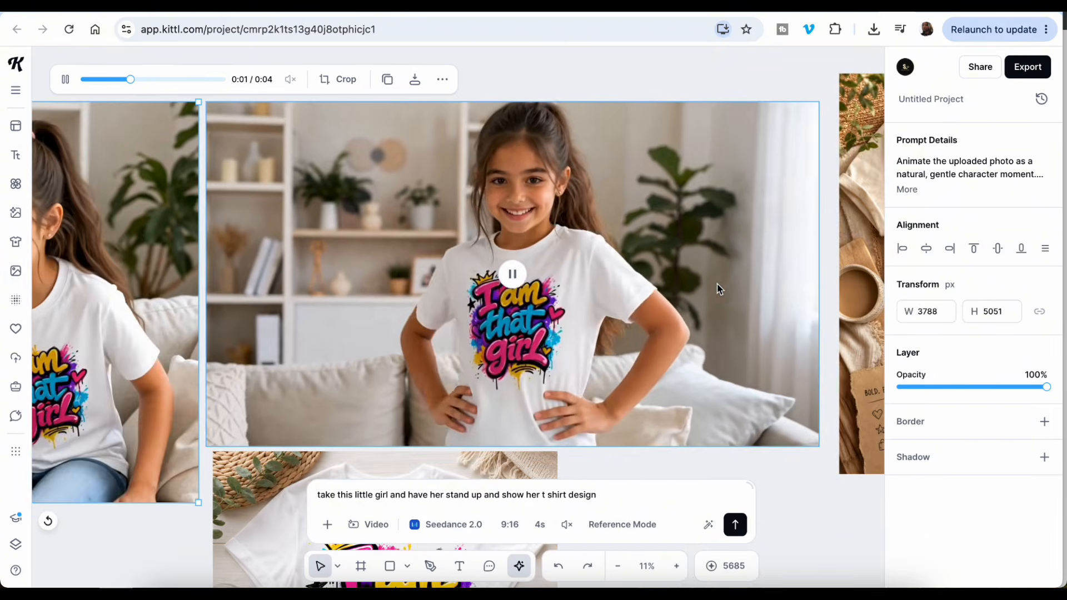
scroll(717, 288, left, 6)
scroll(717, 288, down, 2)
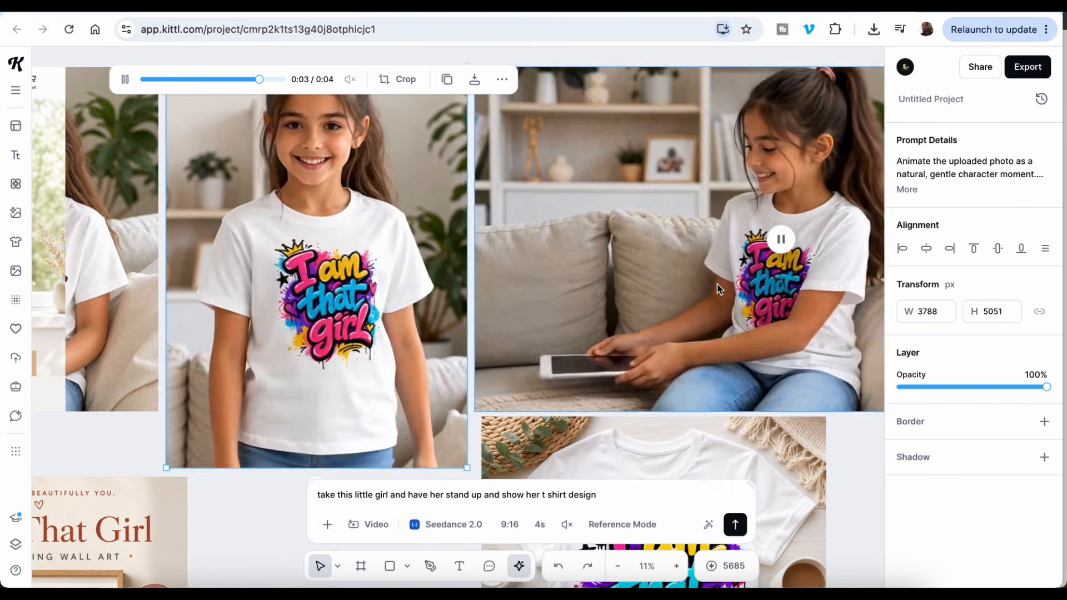
scroll(717, 289, up, 1)
scroll(717, 289, left, 1)
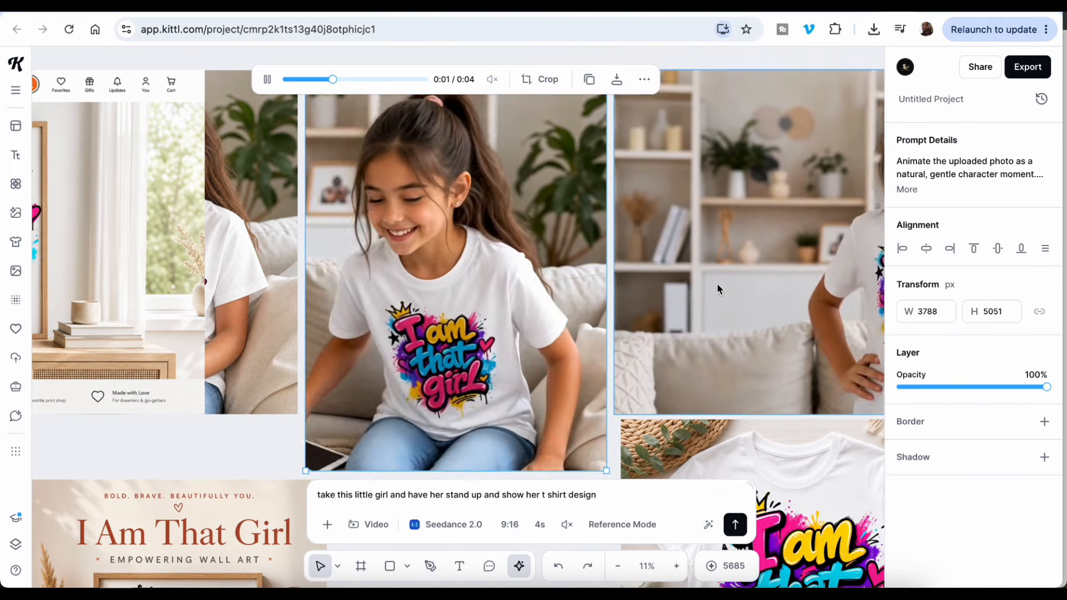
scroll(717, 288, right, 2)
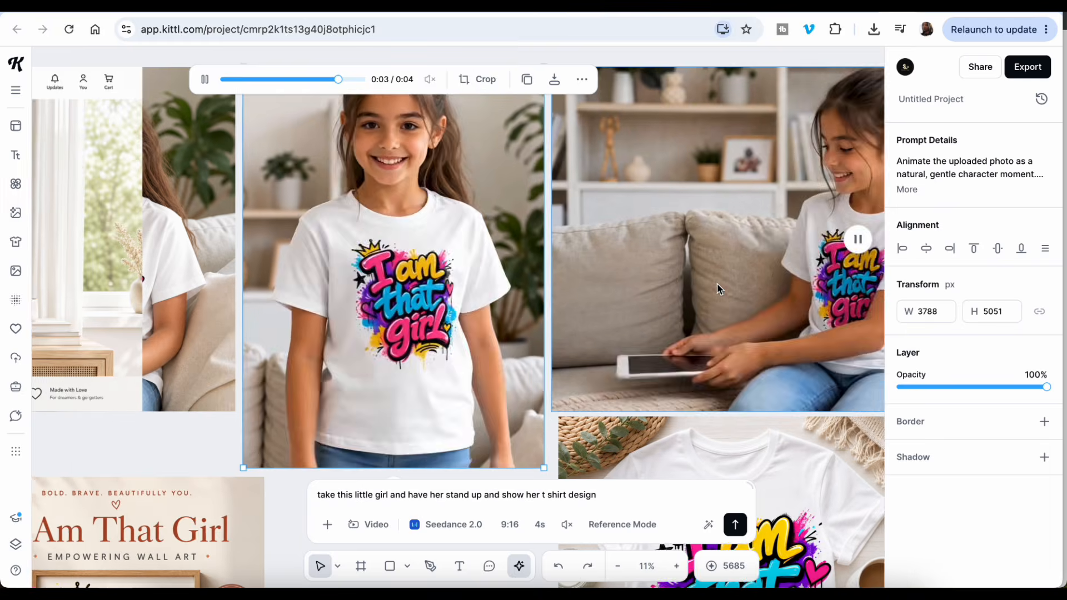
scroll(717, 288, down, 1)
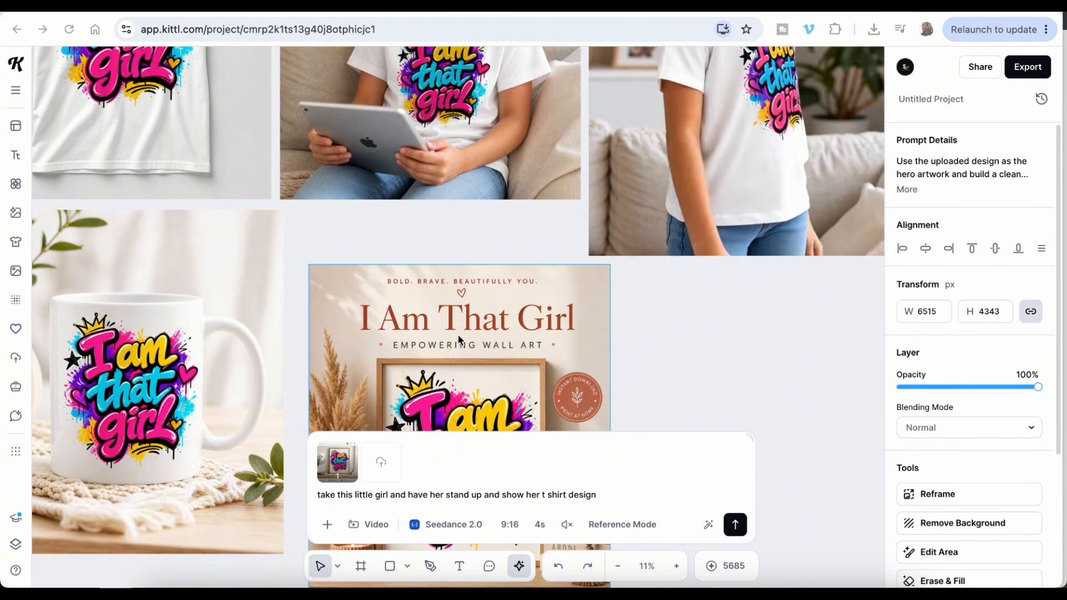
Select the cut-out graffiti artwork, switch back to Agentic AI and generate images with the prompt "create 4 etsy listings using this design"
scroll(462, 211, left, 5)
scroll(462, 212, up, 3)
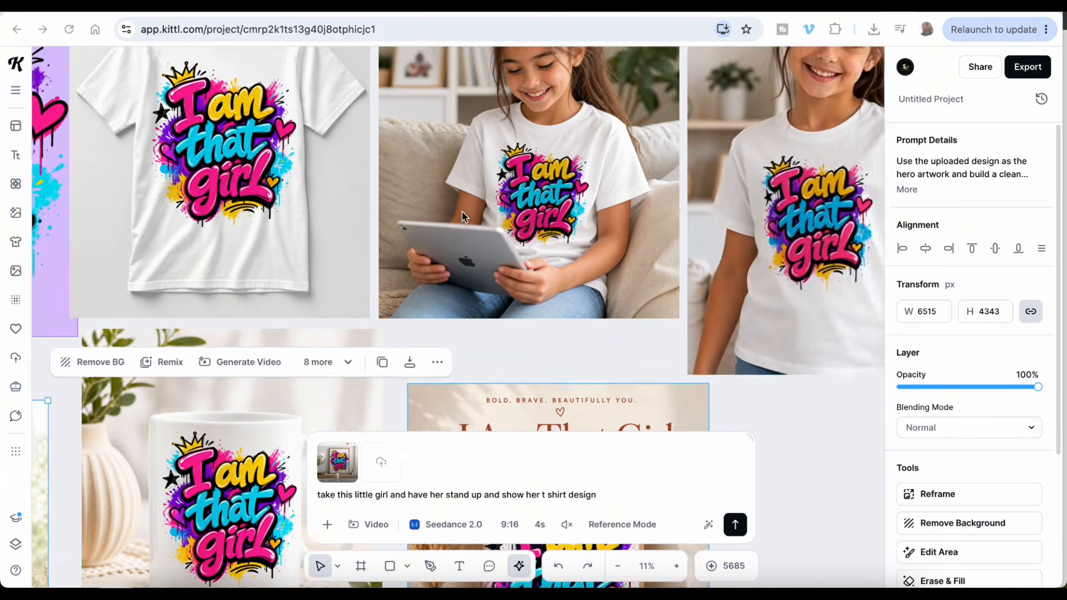
scroll(461, 211, left, 3)
scroll(462, 211, up, 1)
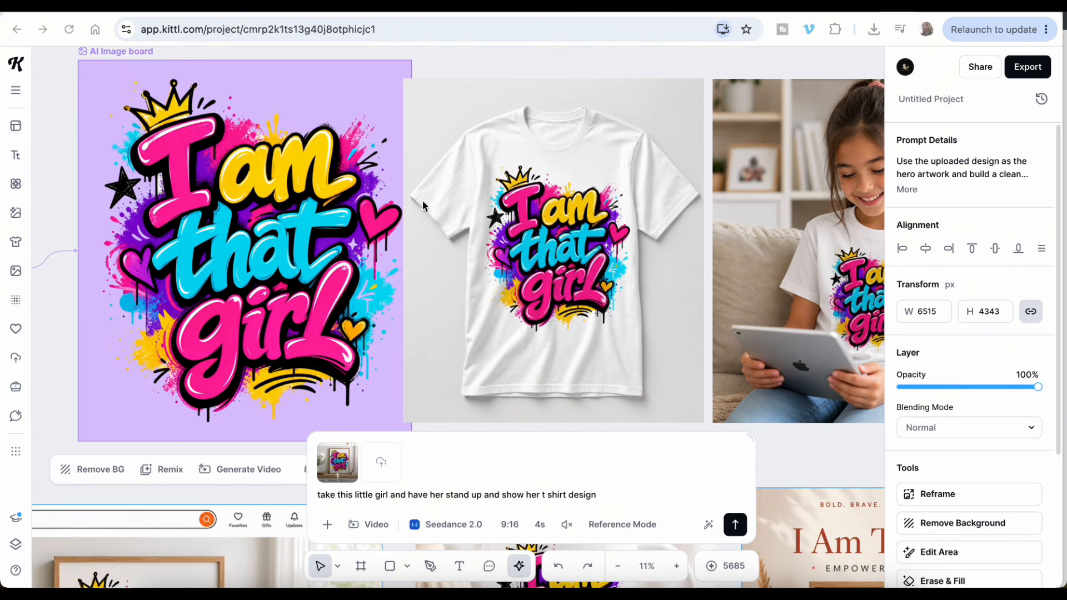
click(272, 195)
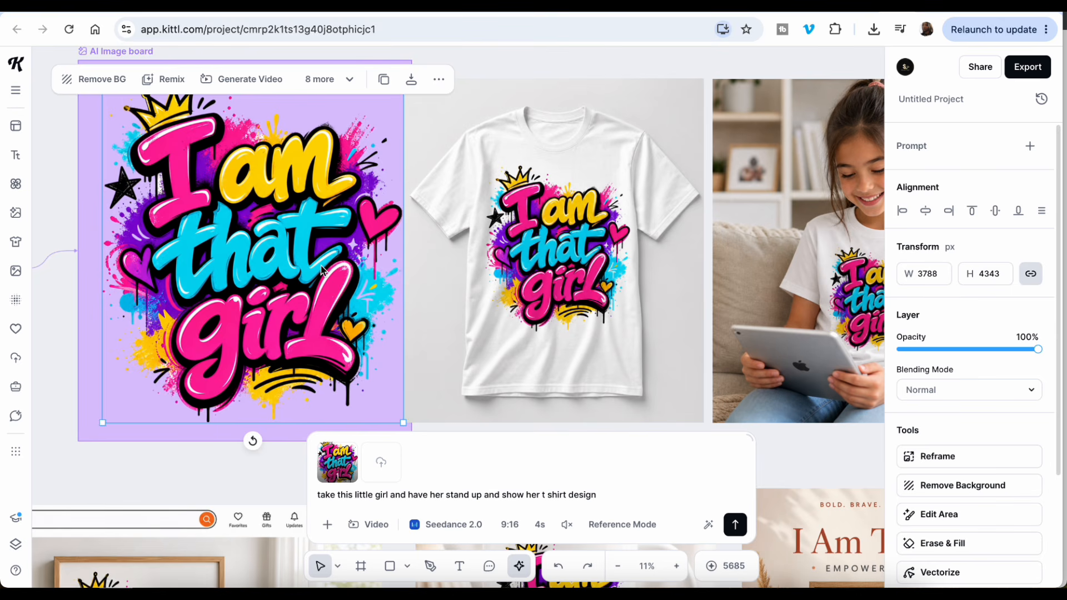
scroll(442, 381, down, 5)
scroll(441, 381, right, 1)
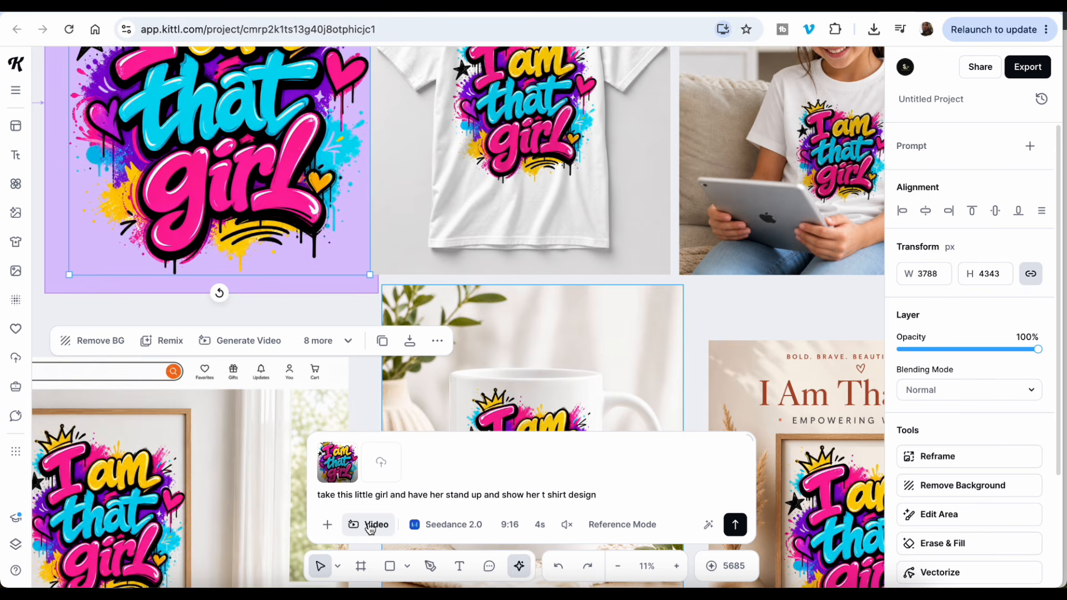
click(369, 526)
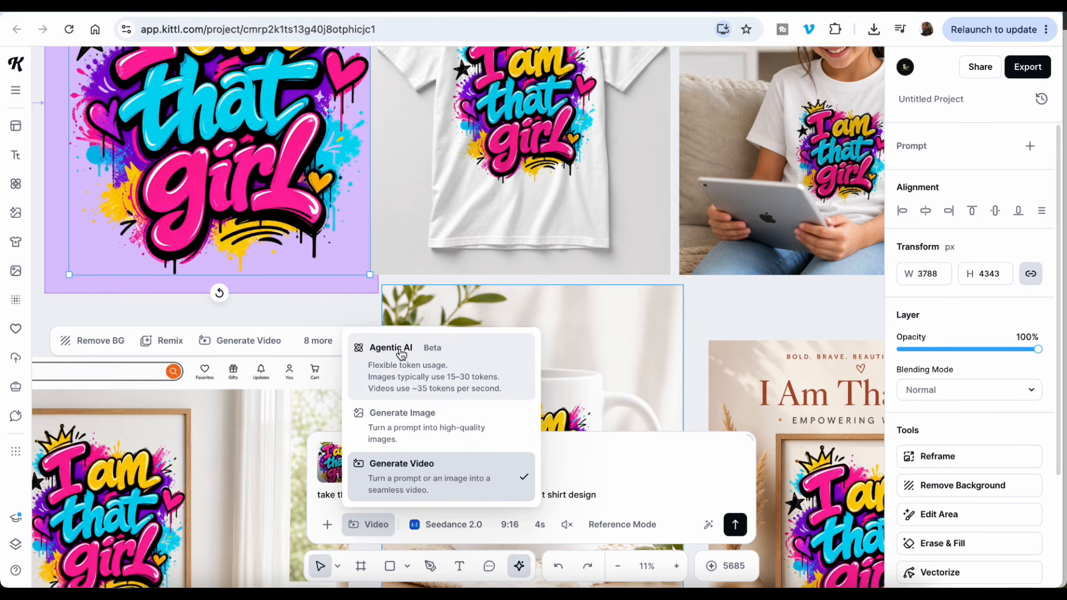
click(400, 351)
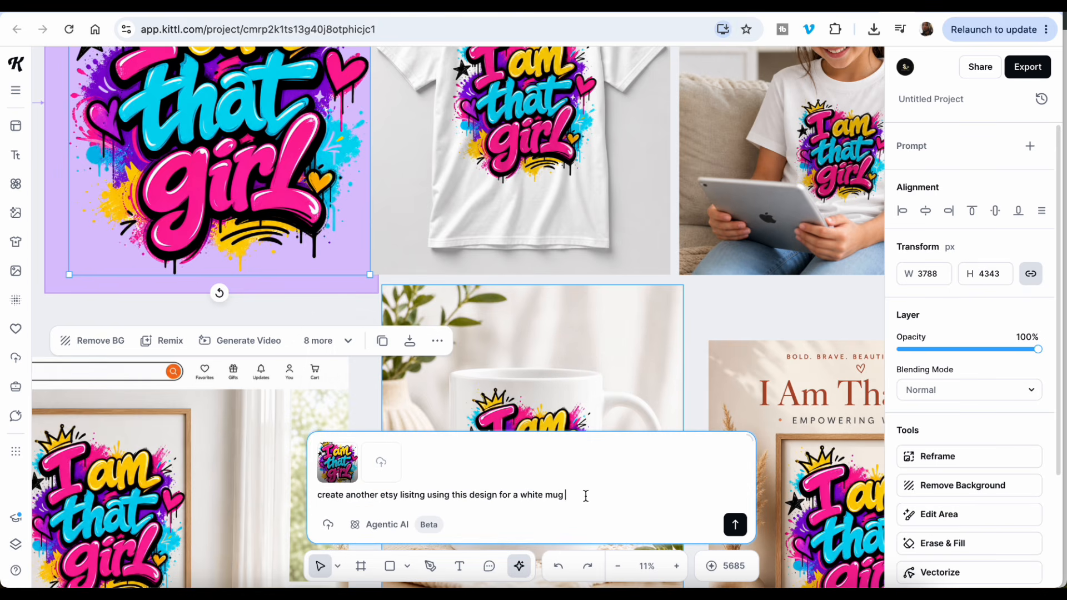
drag(586, 495, 313, 499)
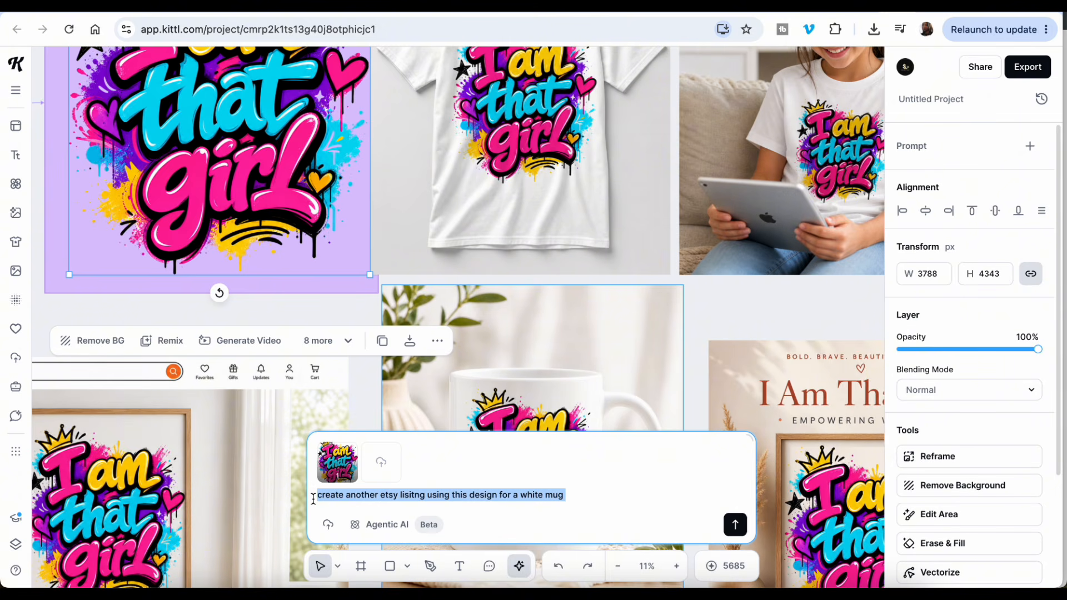
text(creat)
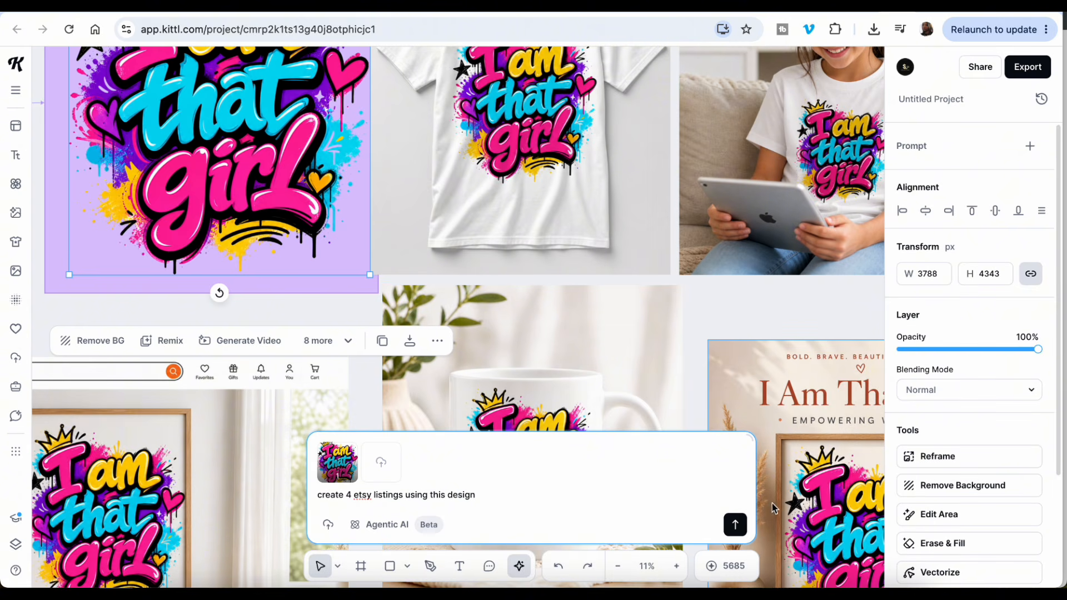
click(735, 531)
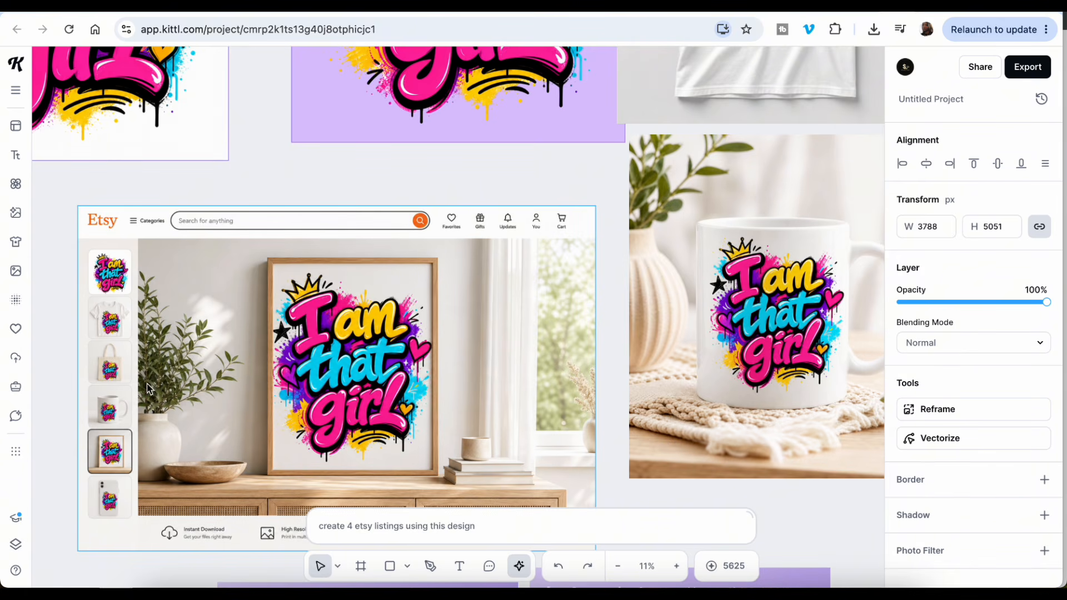
Examine the generated Etsy listing page, the white mug mockup and the wall art listing on the canvas
scroll(398, 334, down, 2)
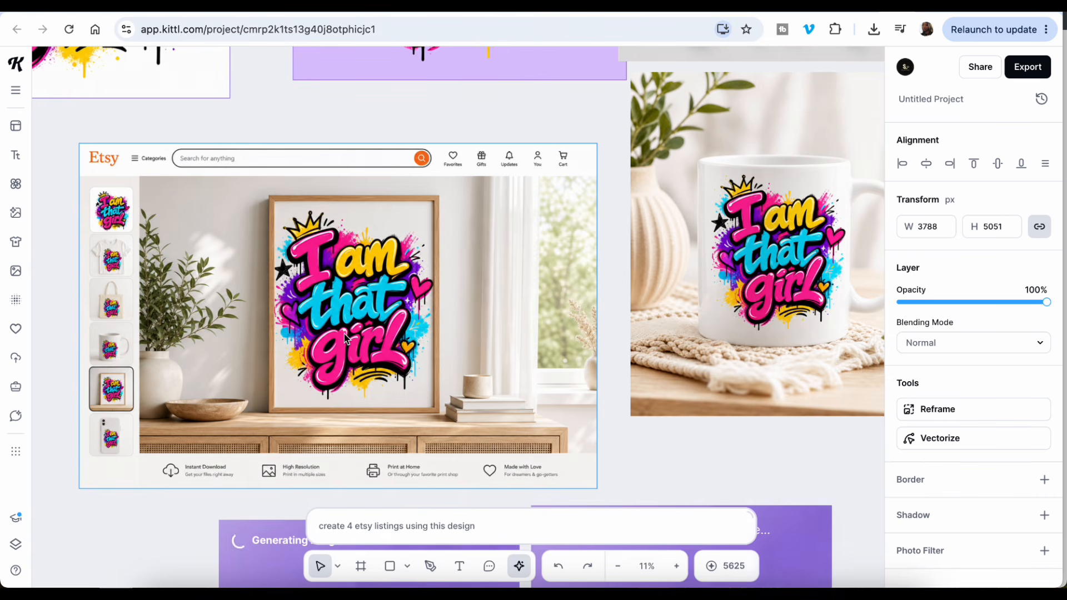
scroll(495, 312, right, 1)
scroll(494, 312, right, 10)
scroll(495, 311, up, 2)
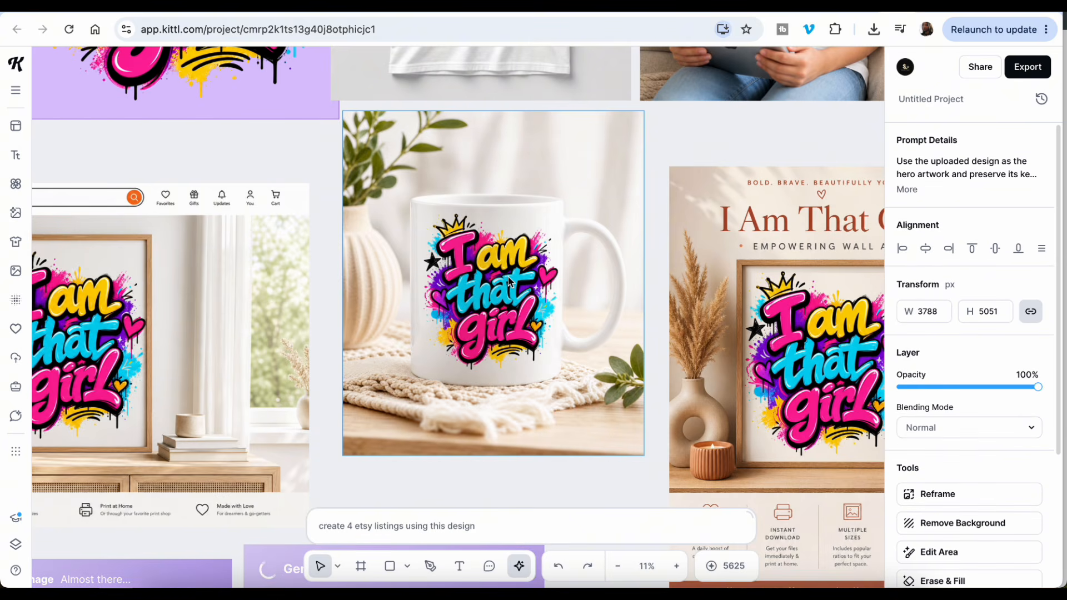
scroll(628, 262, right, 8)
scroll(628, 262, down, 1)
scroll(628, 262, right, 3)
scroll(628, 263, down, 1)
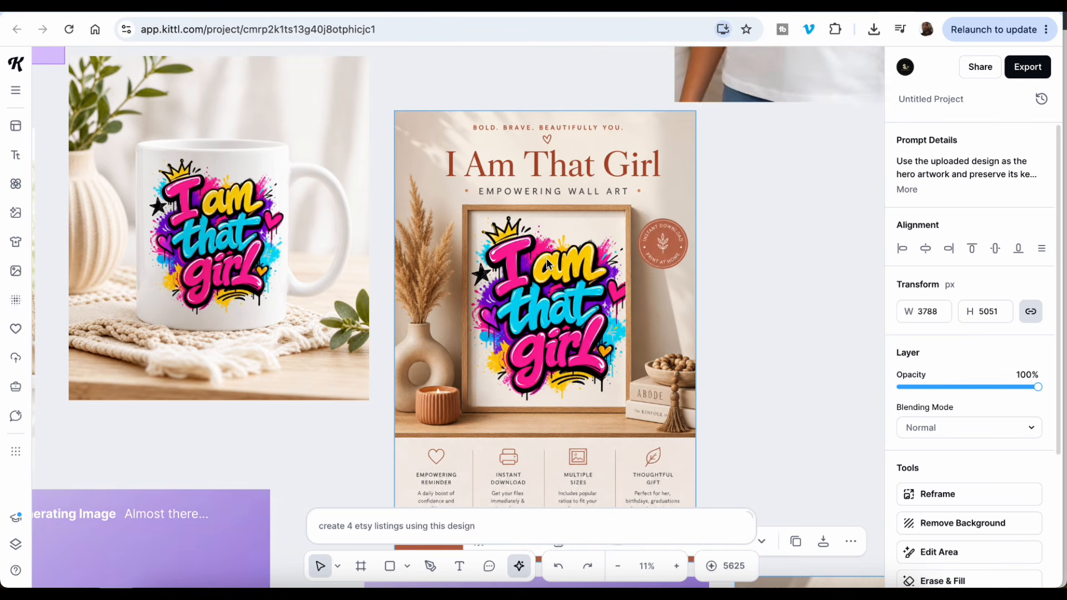
Examine the wall art listing, the white T-shirt flat lay and the rustic T-shirt listing on the canvas
scroll(541, 263, down, 3)
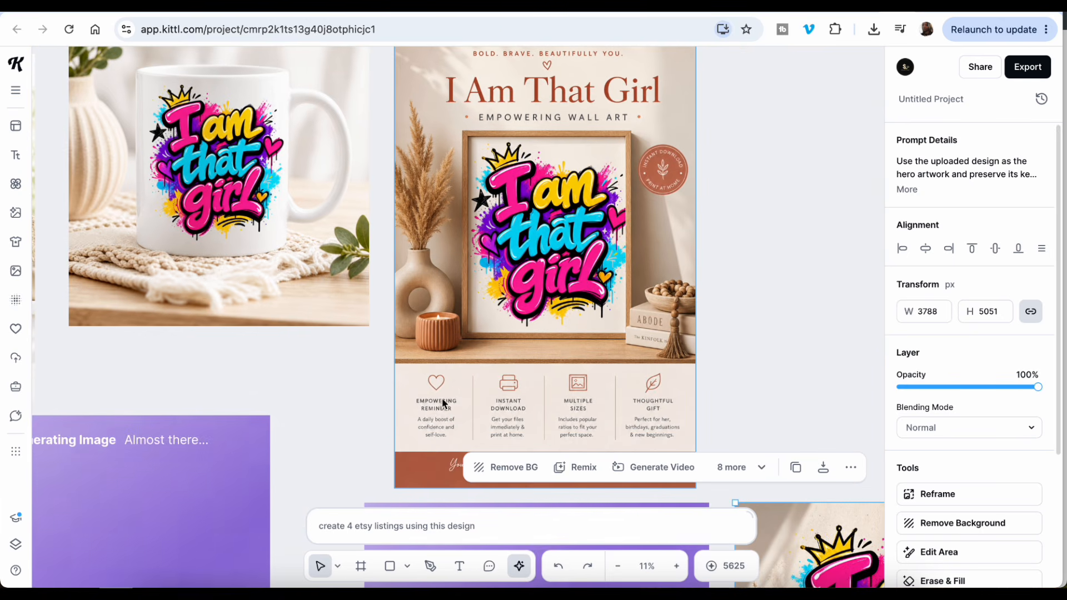
scroll(589, 295, up, 2)
scroll(589, 295, right, 1)
scroll(589, 298, up, 1)
scroll(590, 298, right, 1)
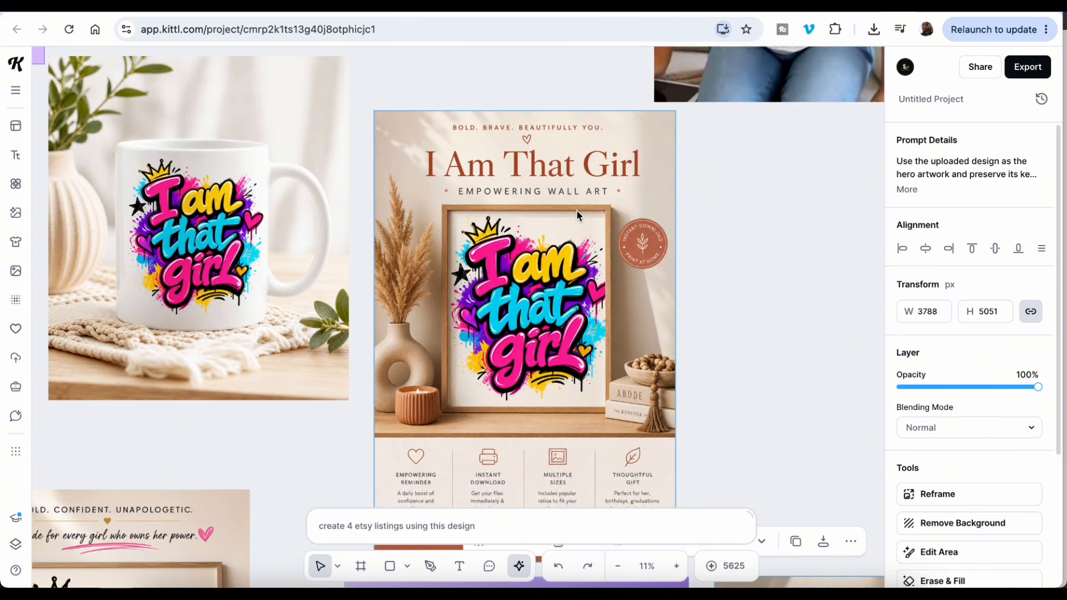
scroll(770, 208, right, 10)
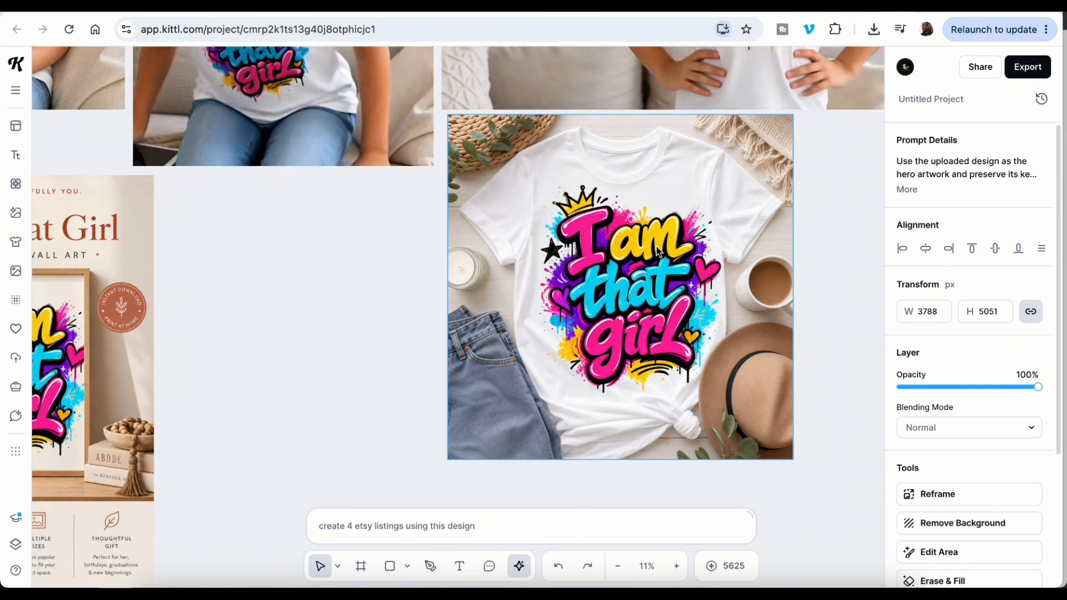
scroll(717, 235, right, 5)
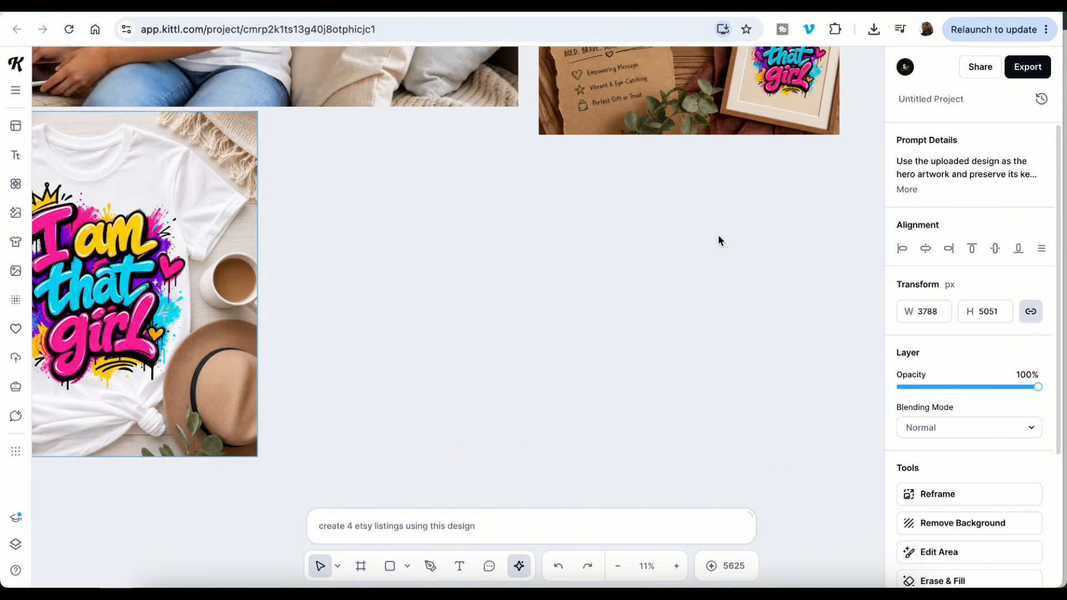
scroll(718, 235, up, 5)
scroll(719, 240, right, 3)
scroll(719, 240, up, 4)
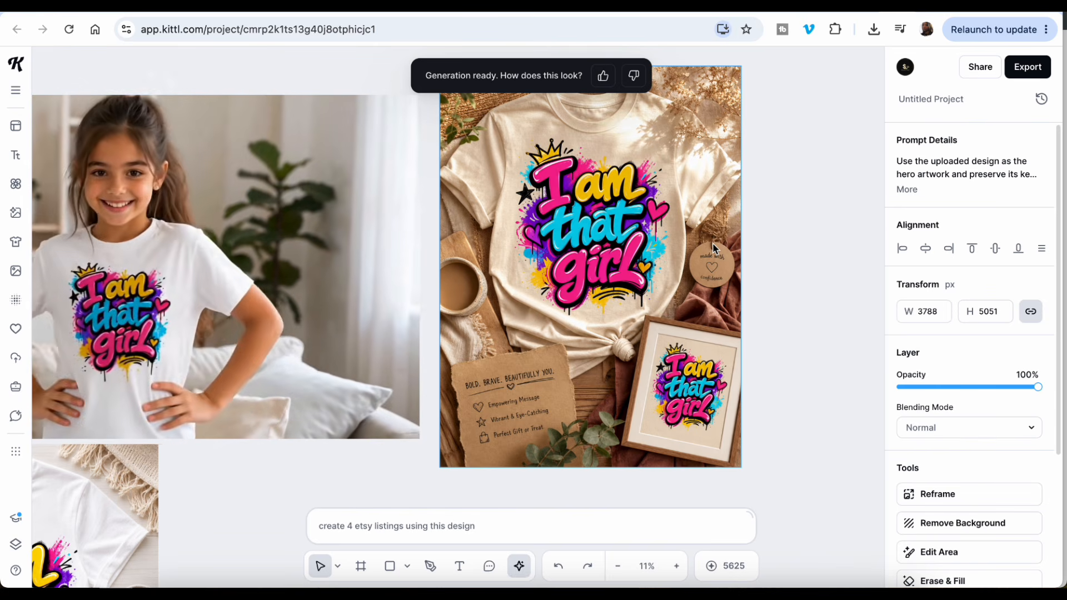
Examine the remaining generated Etsy listings, including the instant download posters and the framed print designs
scroll(713, 248, right, 5)
scroll(714, 248, up, 3)
scroll(713, 246, left, 6)
scroll(713, 247, down, 3)
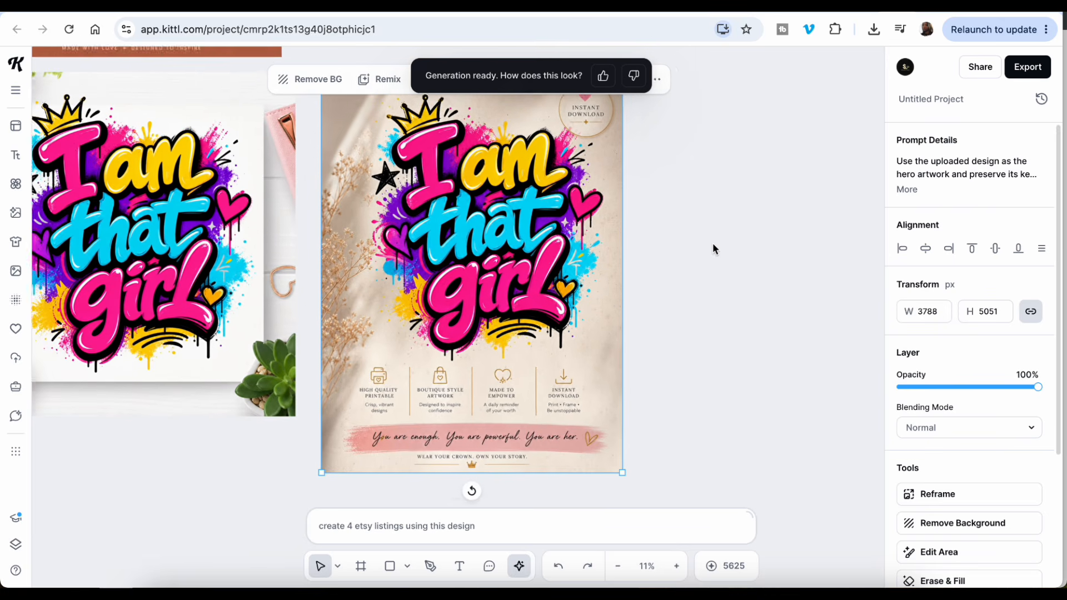
scroll(712, 243, left, 10)
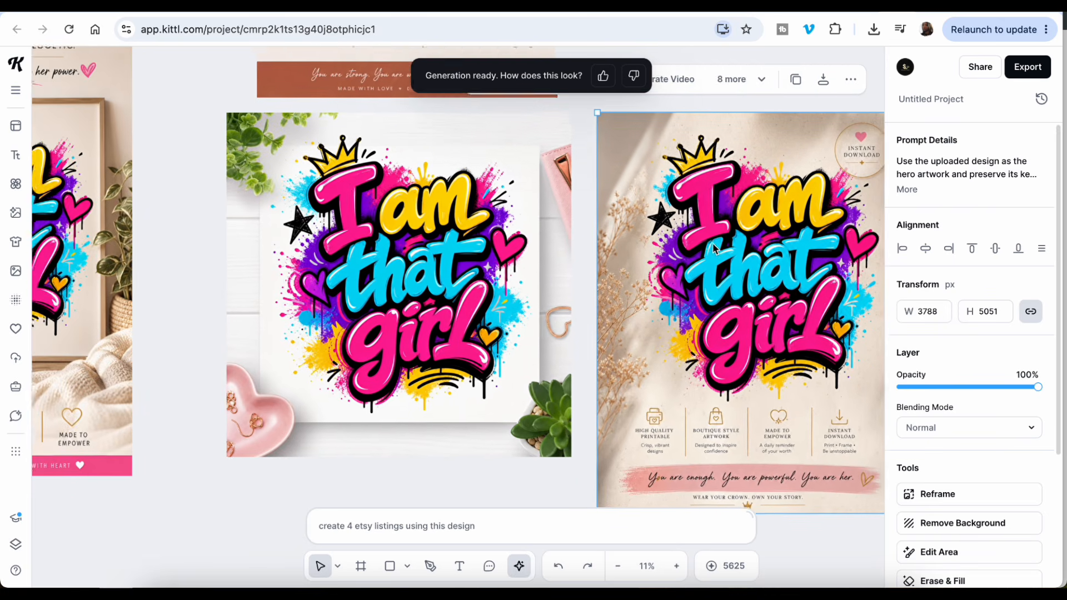
scroll(537, 263, left, 5)
scroll(537, 264, up, 3)
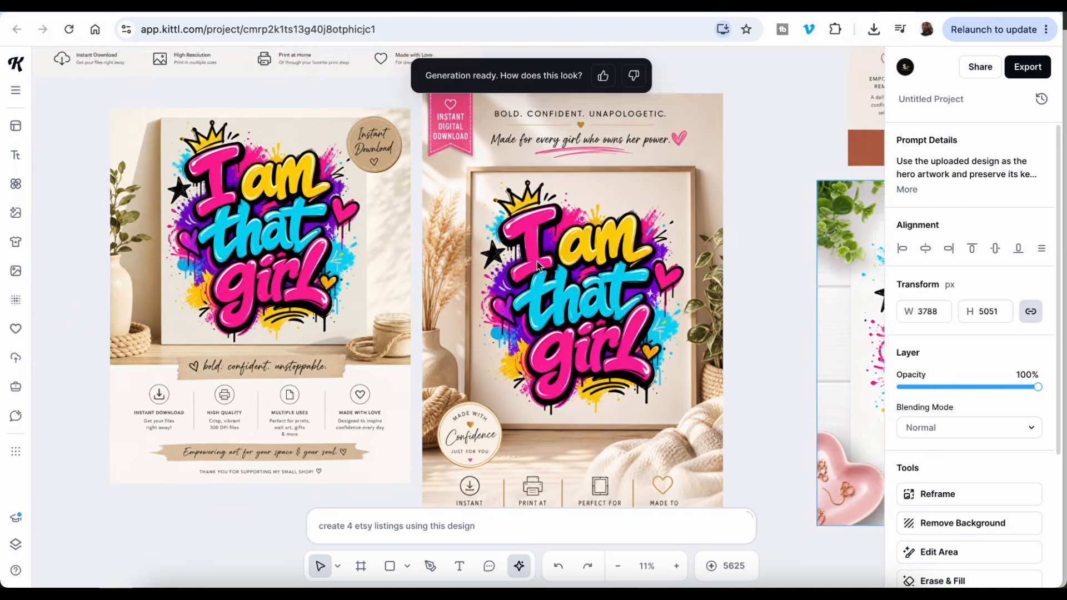
scroll(368, 255, up, 7)
scroll(368, 255, right, 4)
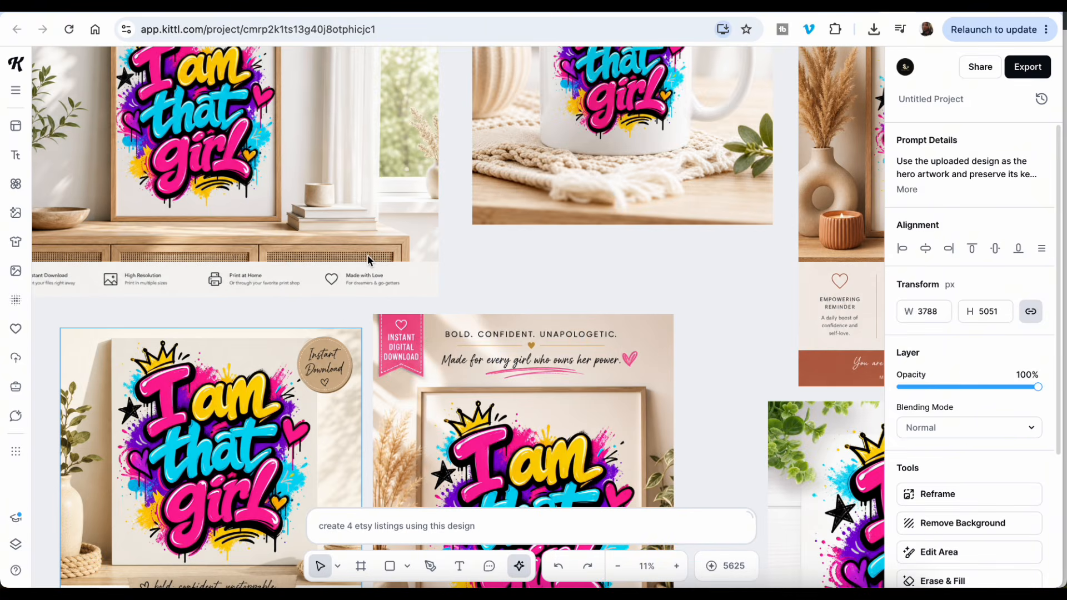
Select the cut-out graffiti artwork and compare it with the T-shirt mockup and the Etsy listing page
scroll(368, 255, up, 10)
scroll(368, 255, left, 6)
scroll(368, 259, right, 2)
click(507, 286)
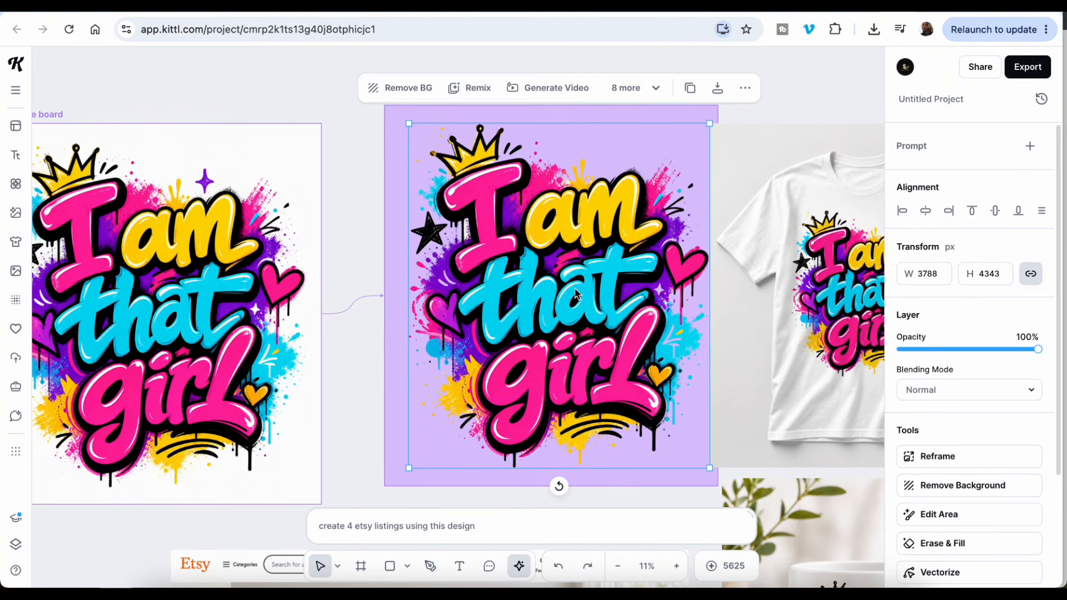
scroll(567, 289, down, 2)
scroll(567, 289, right, 3)
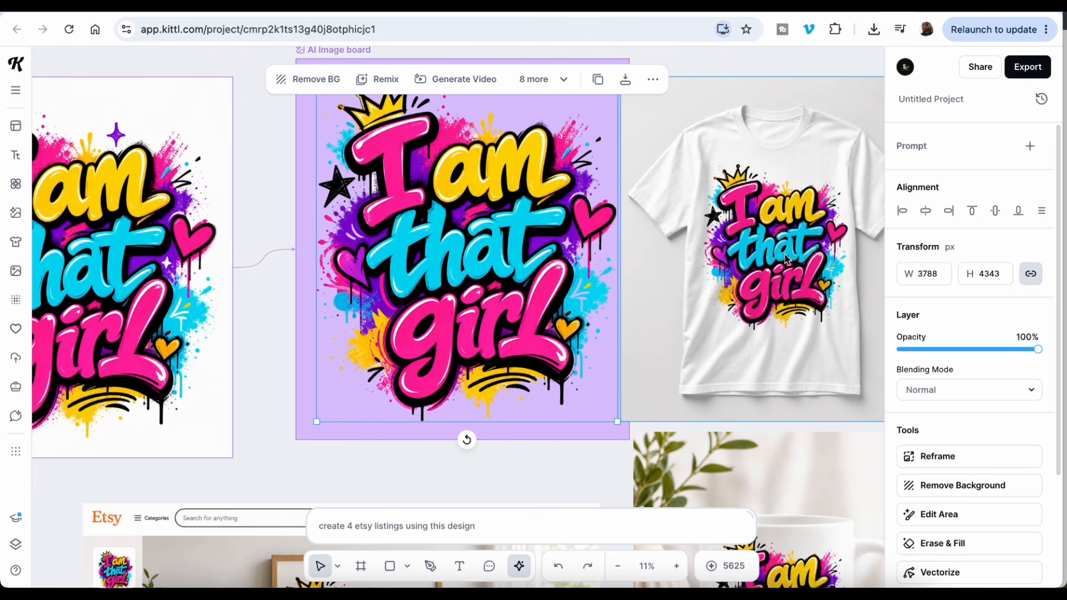
scroll(786, 258, down, 10)
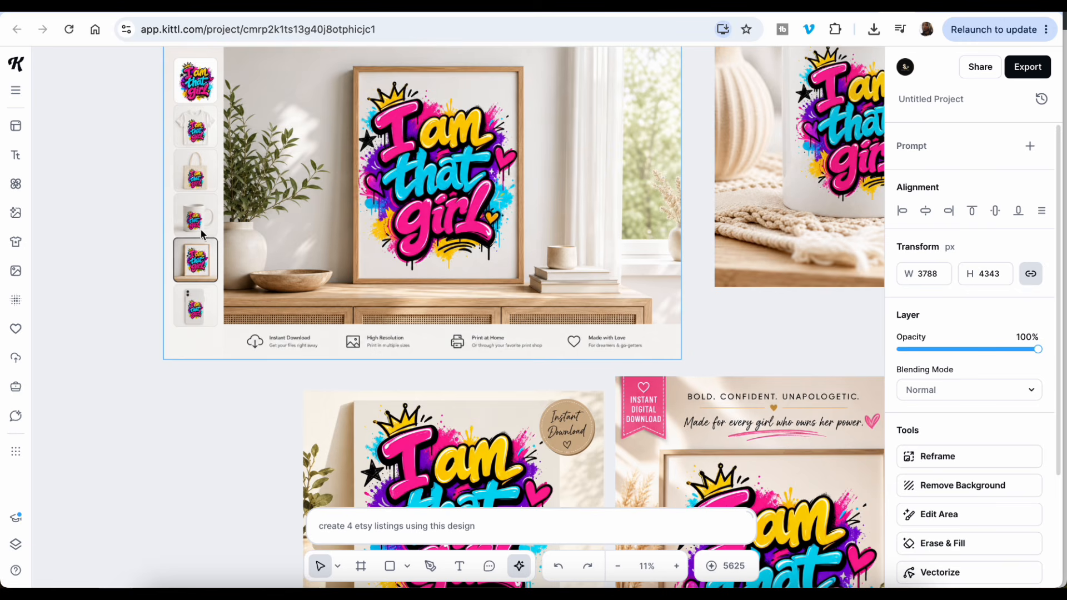
scroll(575, 254, up, 10)
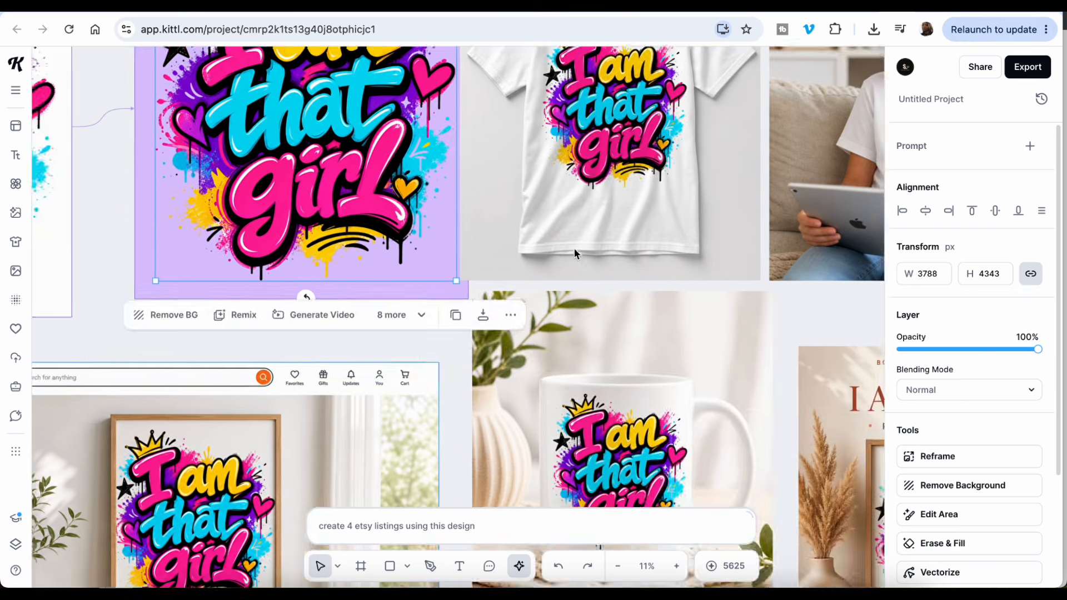
scroll(575, 249, up, 4)
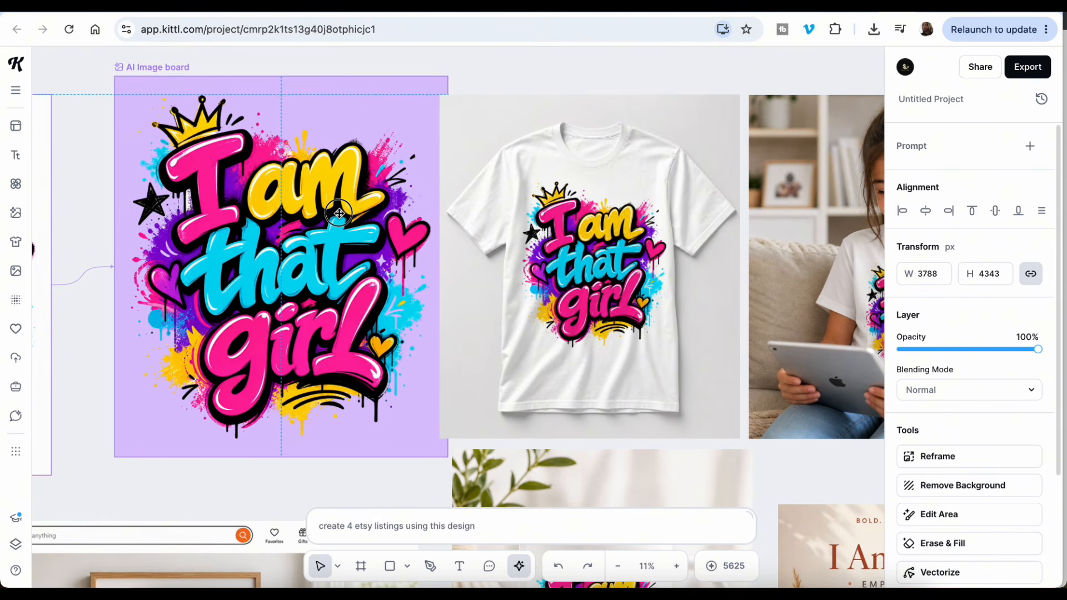
Export only the AI Image board containing the graffiti artwork as a JPEG with Remove Background enabled
click(1027, 169)
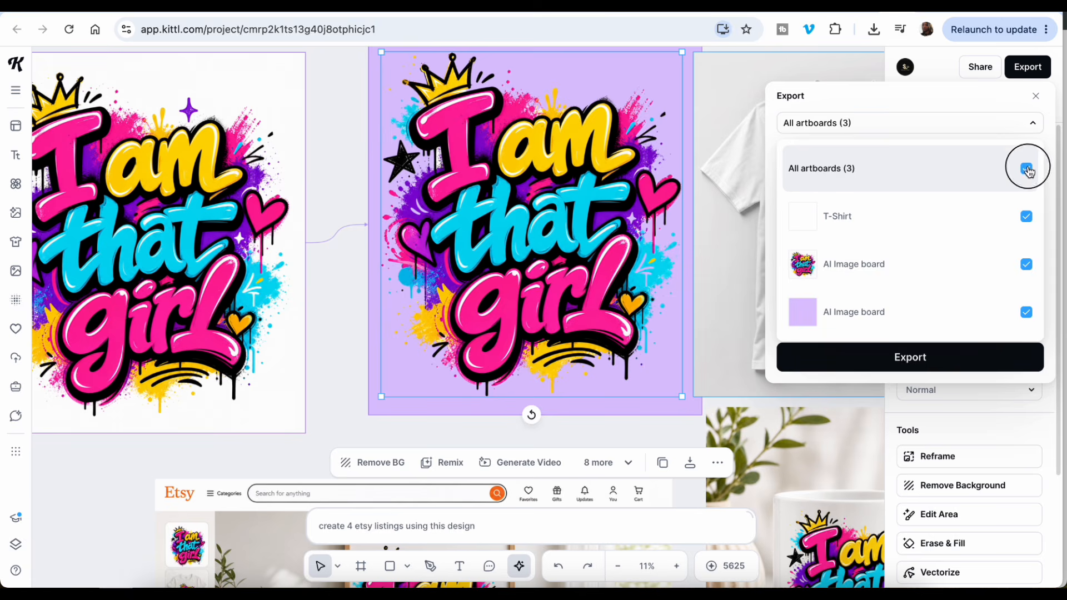
click(1026, 265)
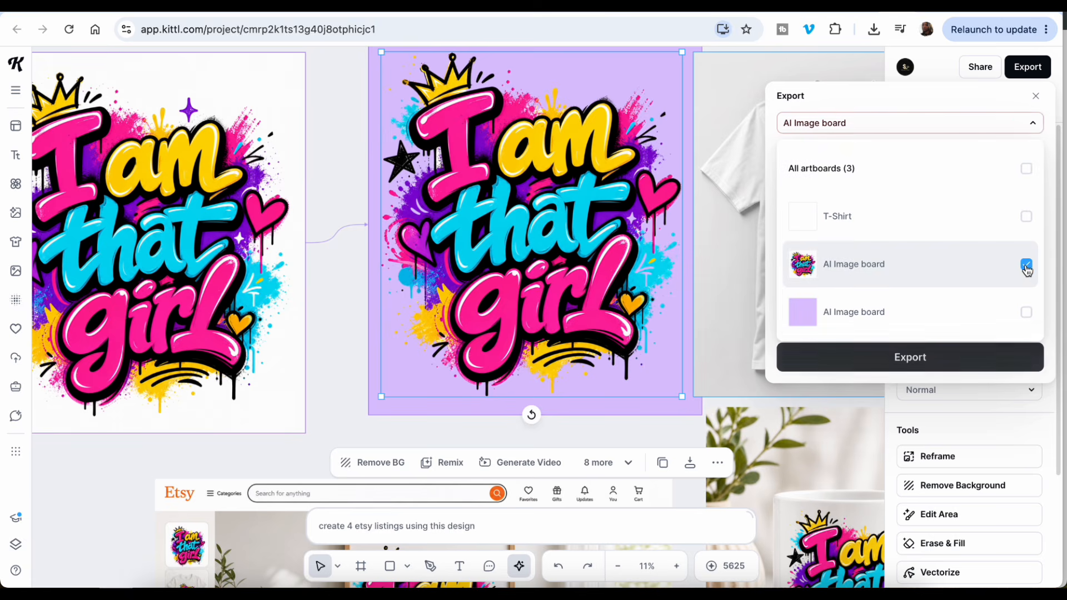
click(910, 362)
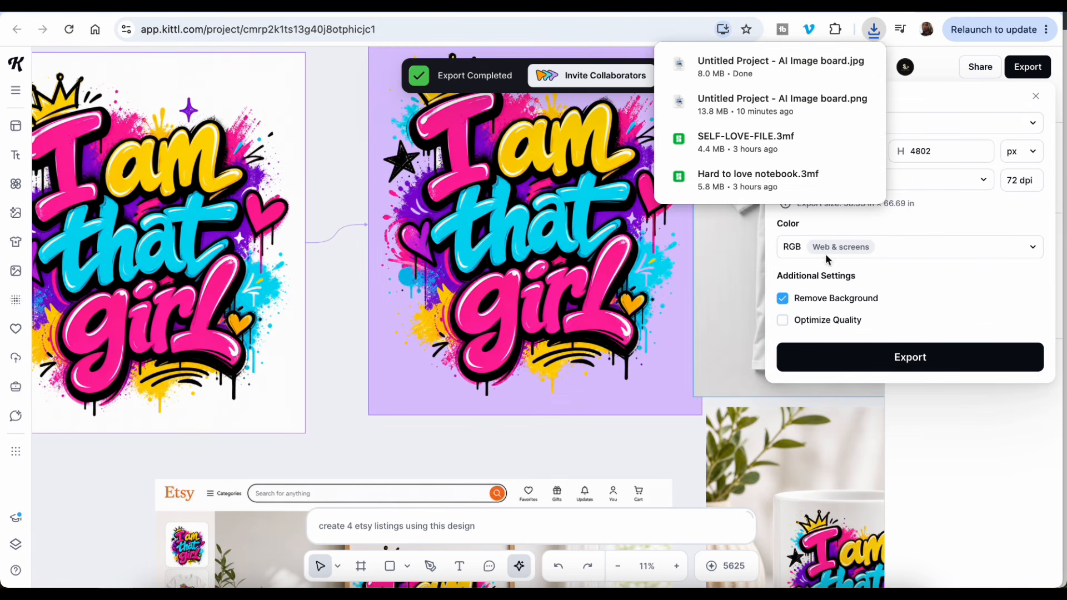
click(937, 66)
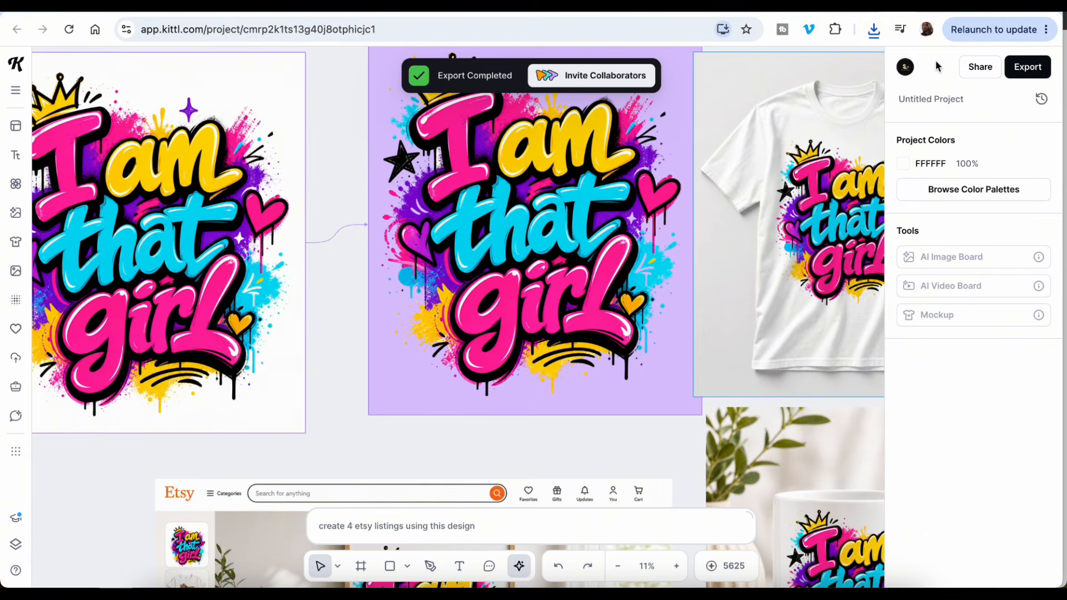
Review the file formats available for exporting the artboards and close the export settings without exporting
click(1024, 70)
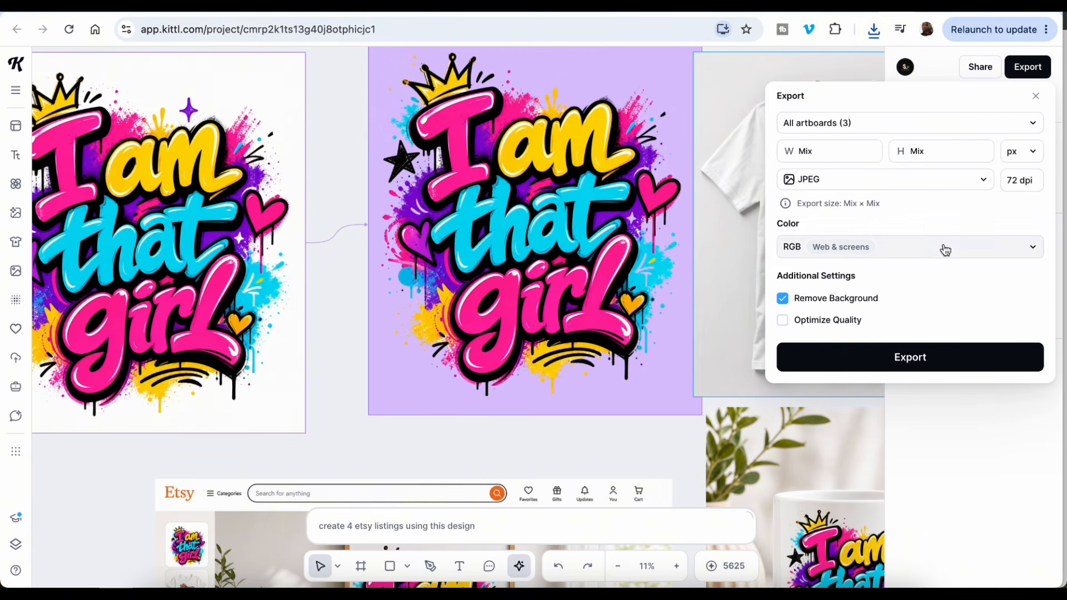
click(982, 183)
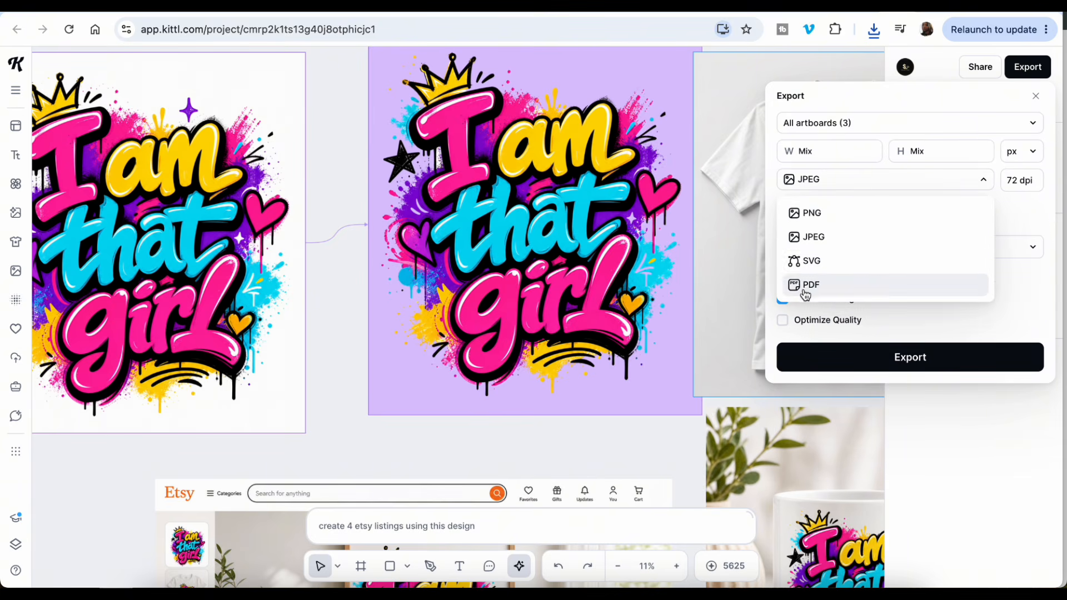
click(984, 181)
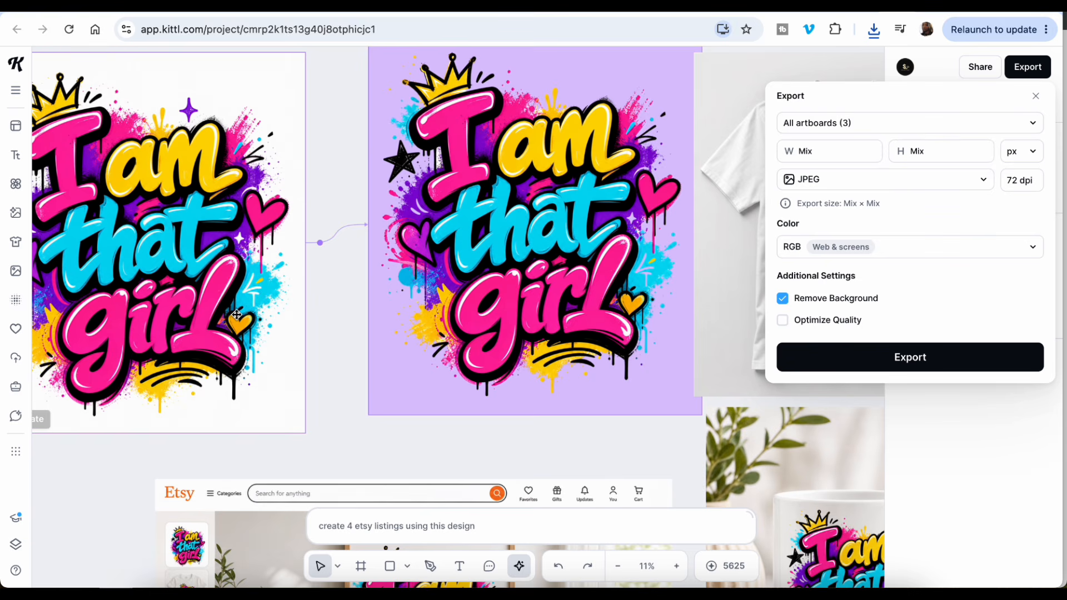
click(1036, 99)
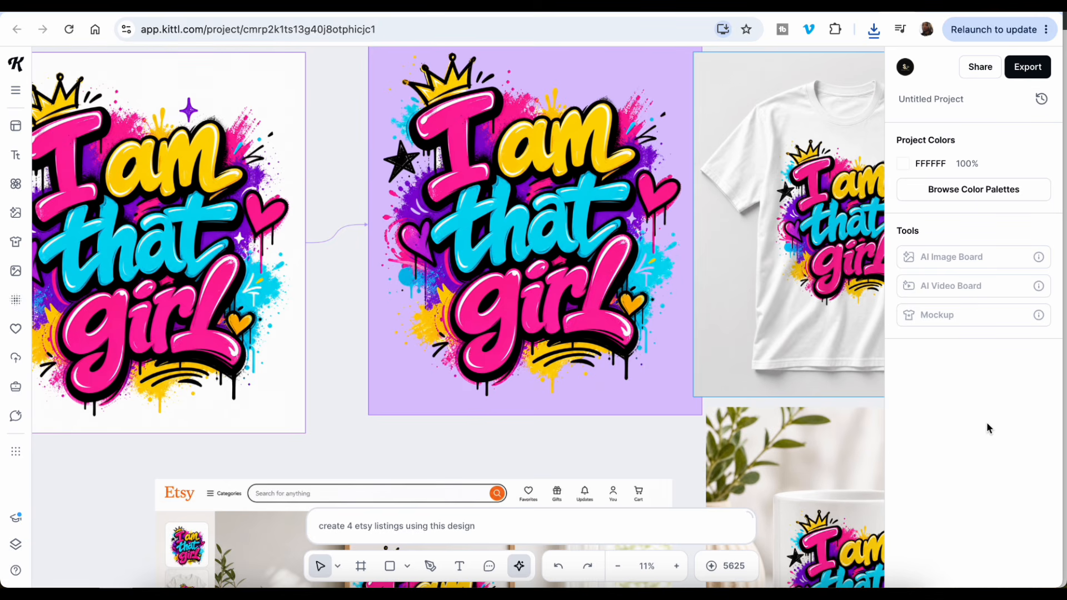